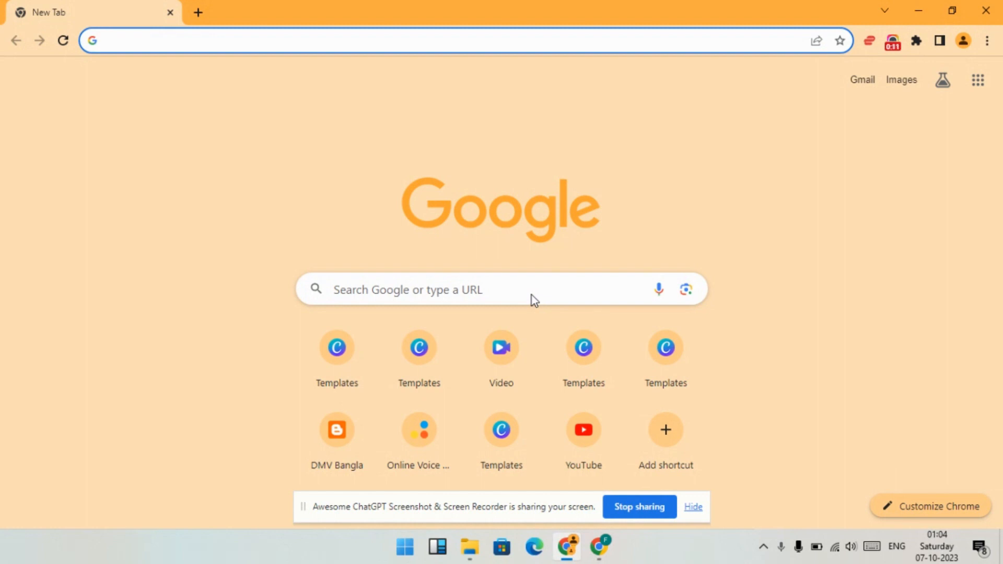
# - Search Google for "canva" and open the Canva website from the results
pyautogui.click(440, 297)
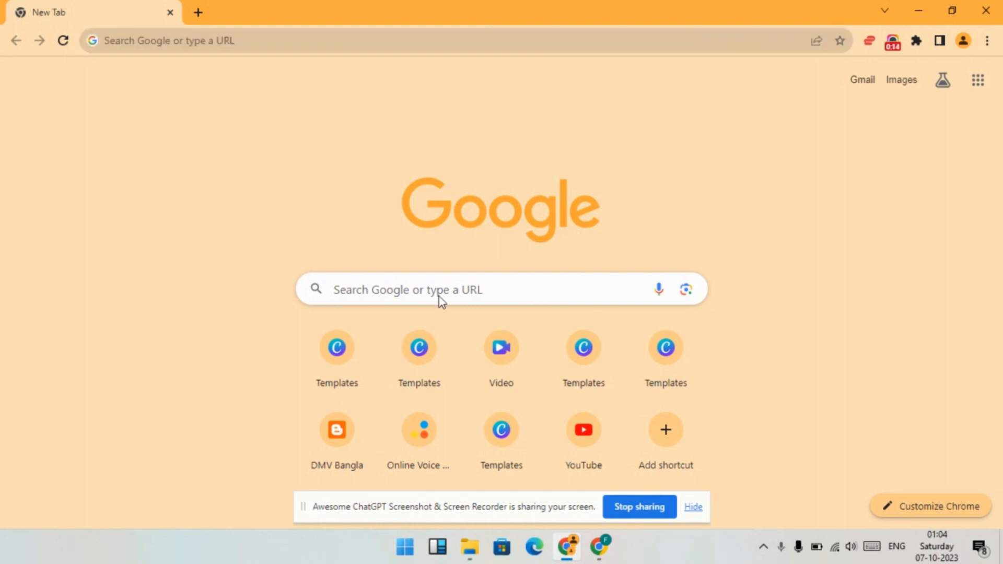
pyautogui.write('ca')
pyautogui.press('Return')
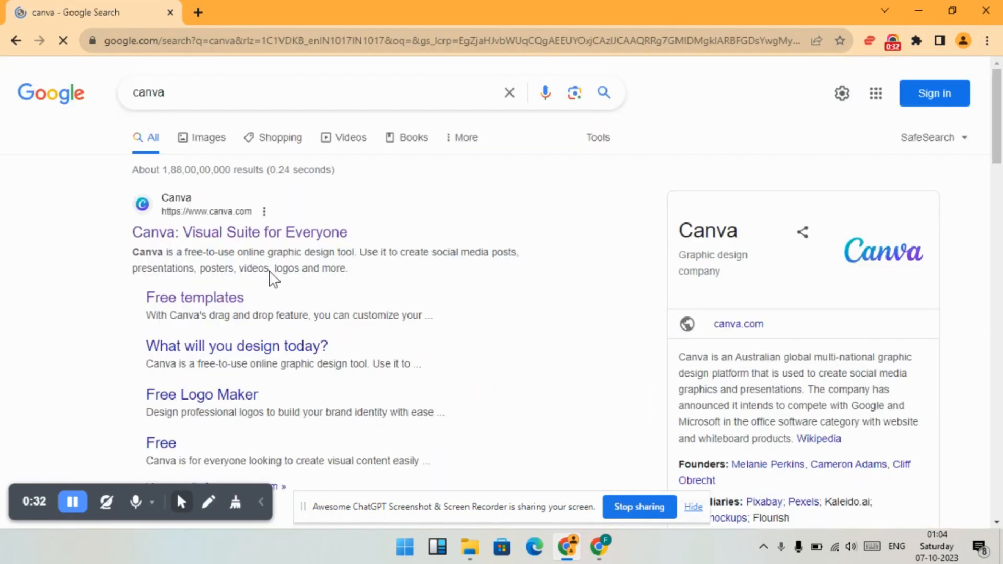
pyautogui.click(278, 230)
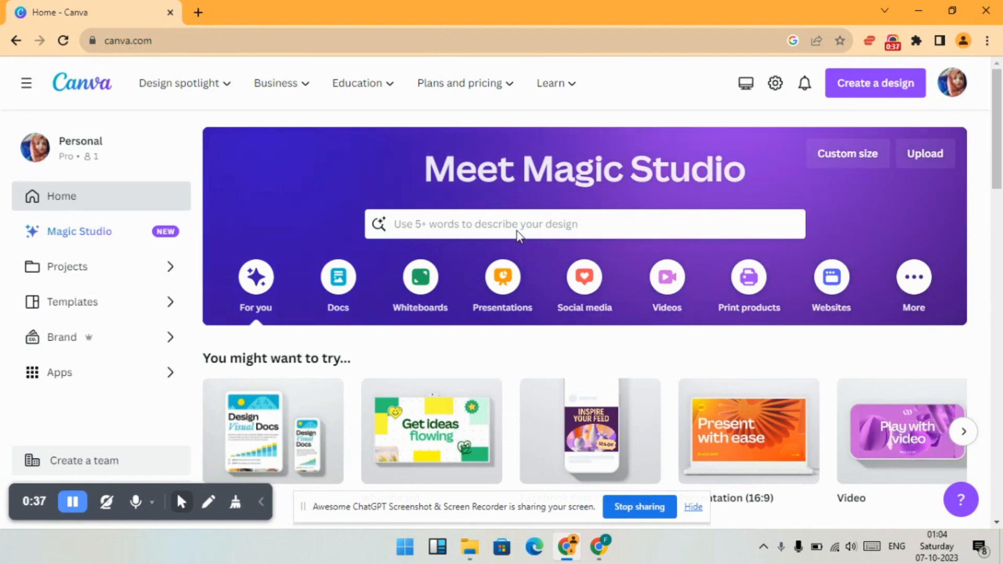
# - Search the Canva templates for "bussiness card"
pyautogui.click(515, 231)
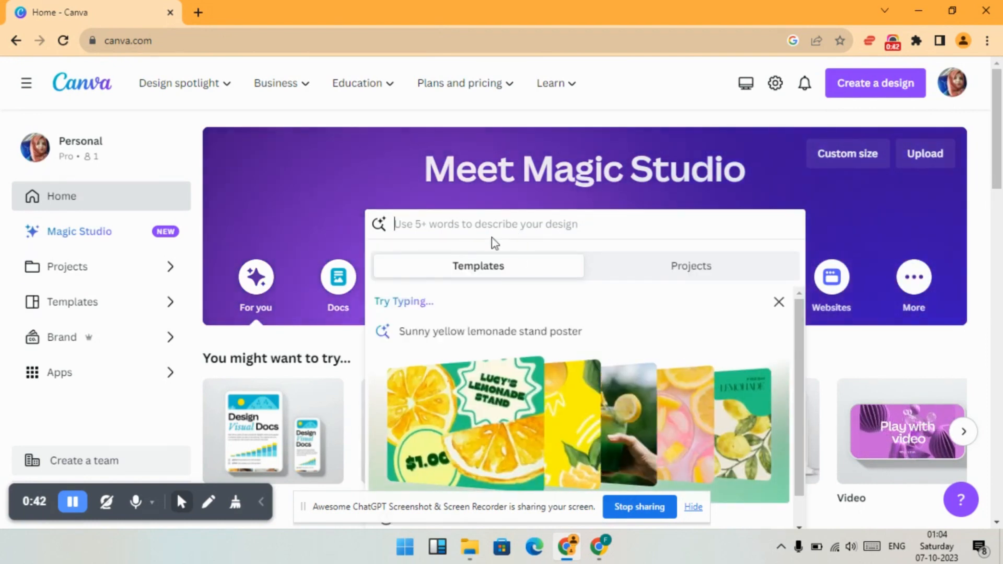
pyautogui.write('bussi')
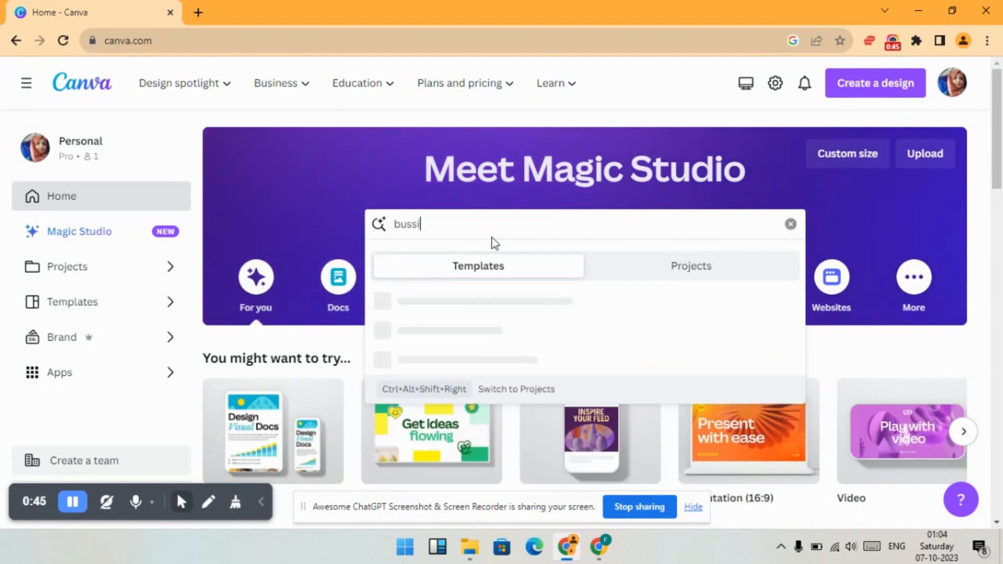
pyautogui.write('ness card')
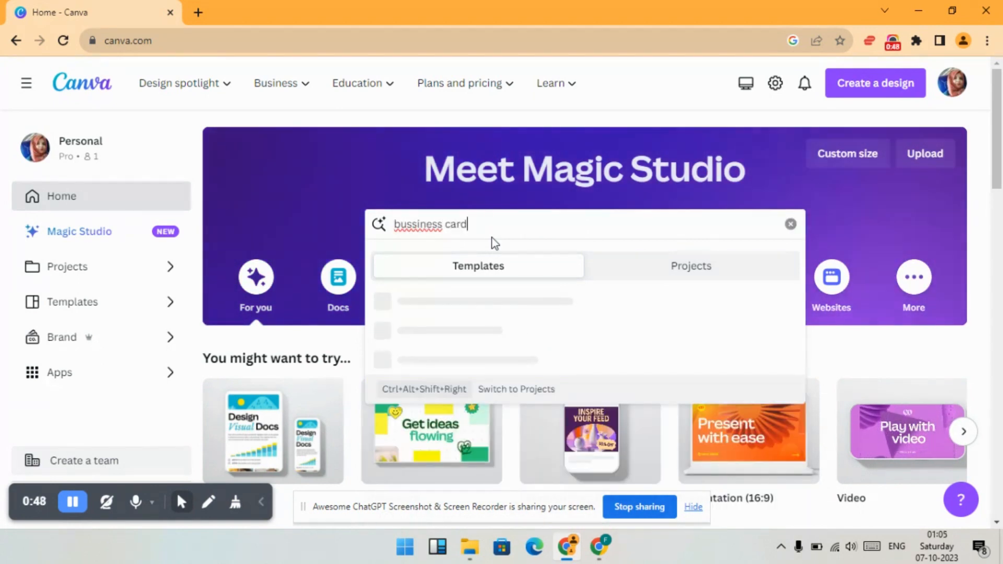
pyautogui.press('Return')
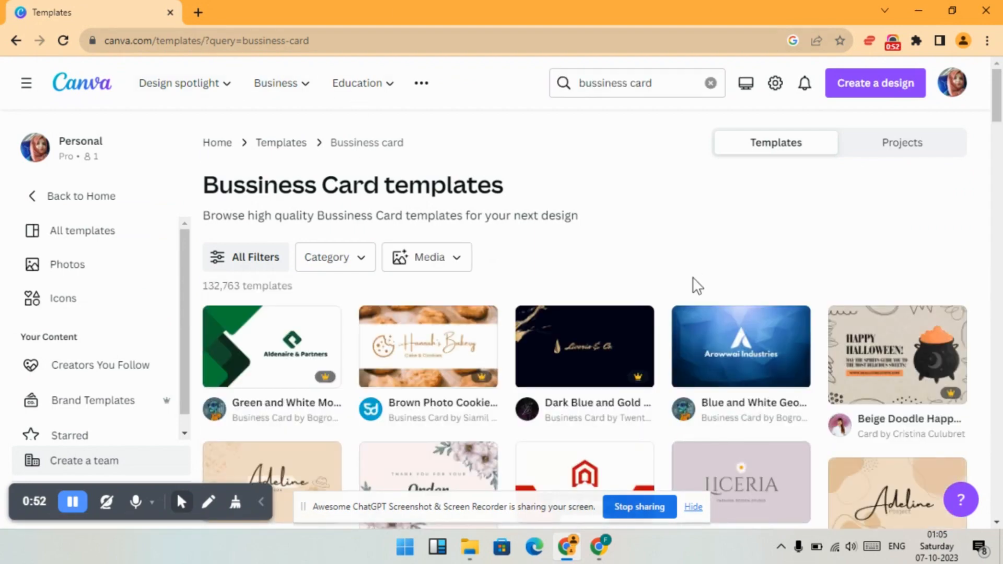
# - Filter the templates to the Business Cards category under Marketing and create a blank business card design
pyautogui.scroll(-3, 697, 286)
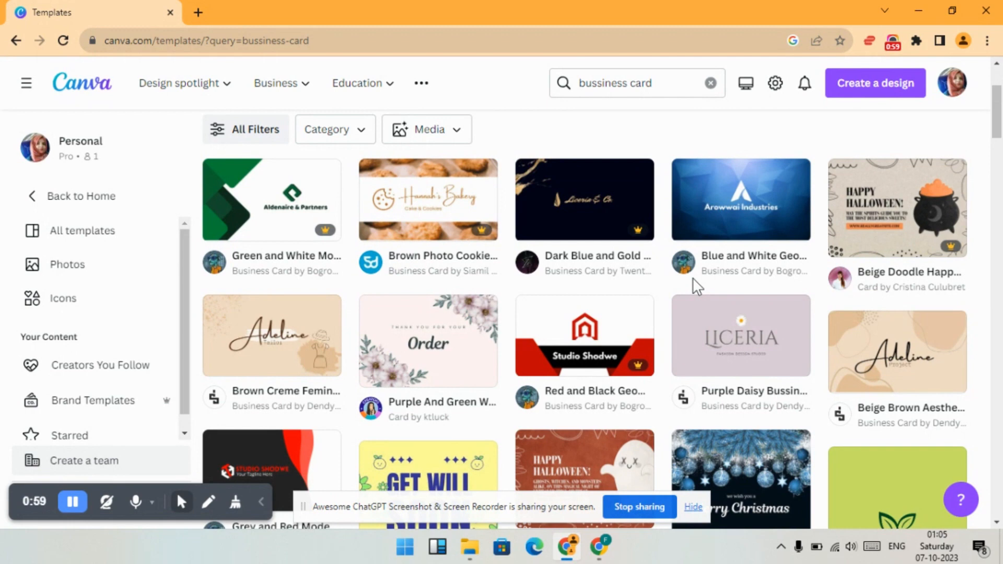
pyautogui.scroll(-3, 693, 278)
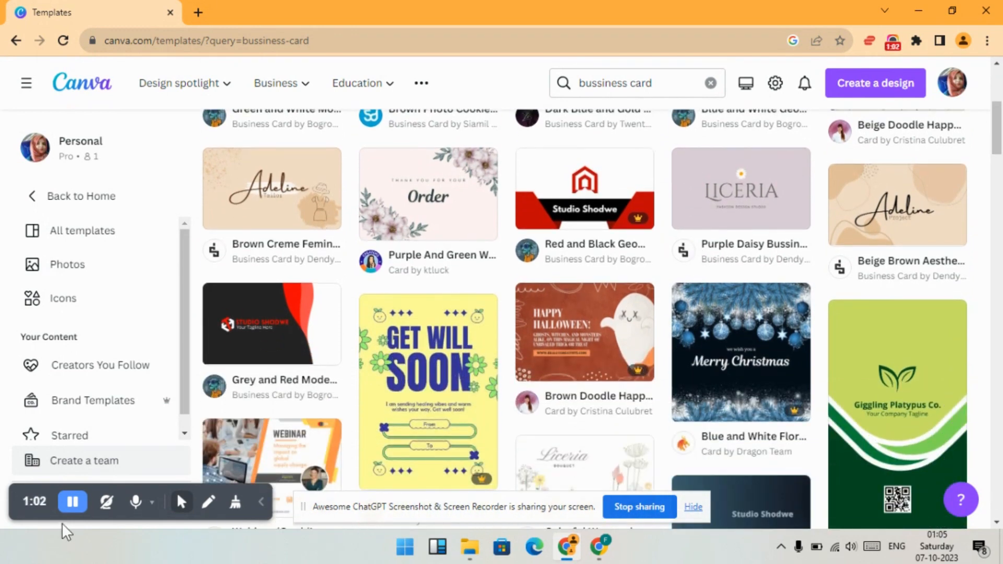
pyautogui.hotkey('alt', 'Left')
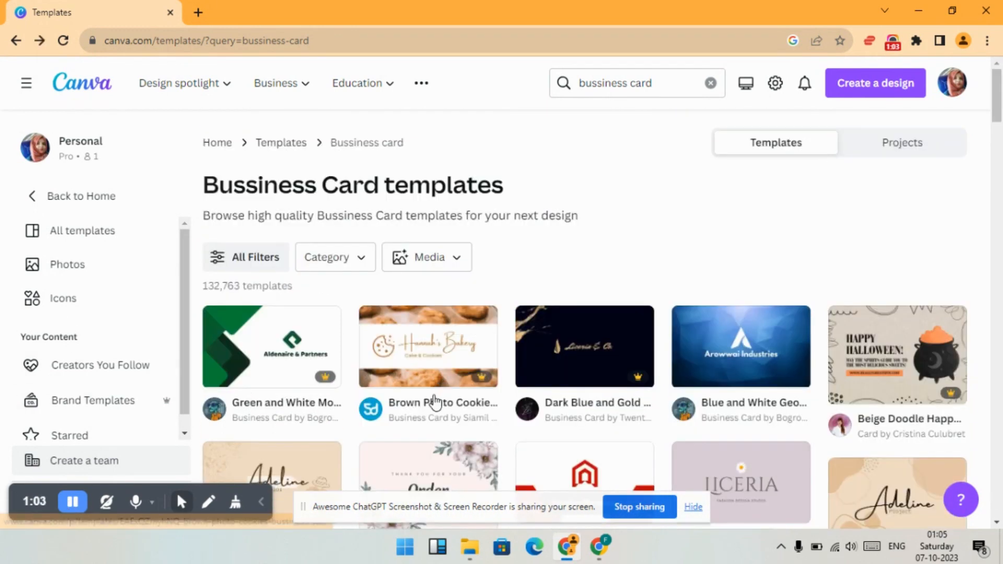
pyautogui.click(362, 255)
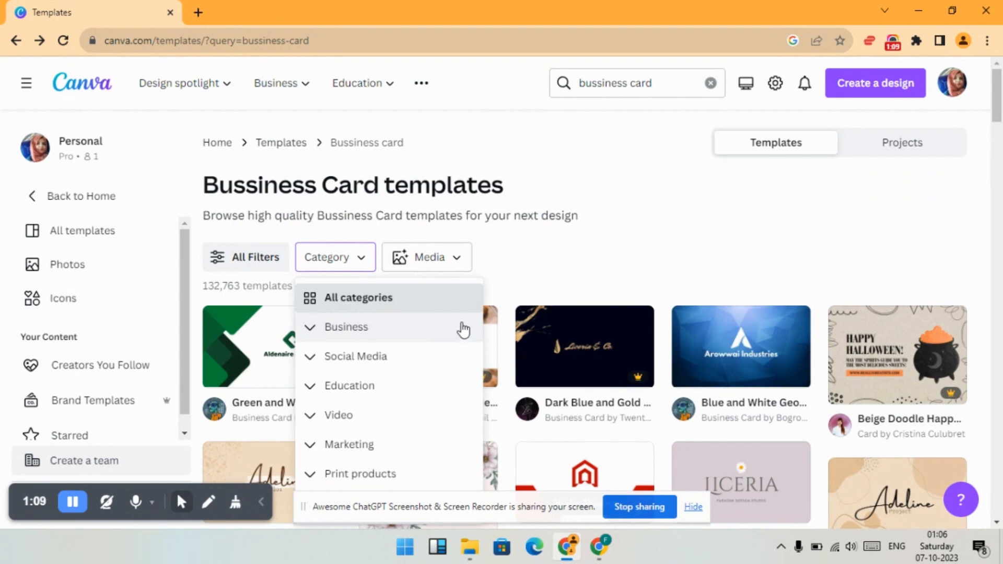
pyautogui.scroll(-2, 441, 414)
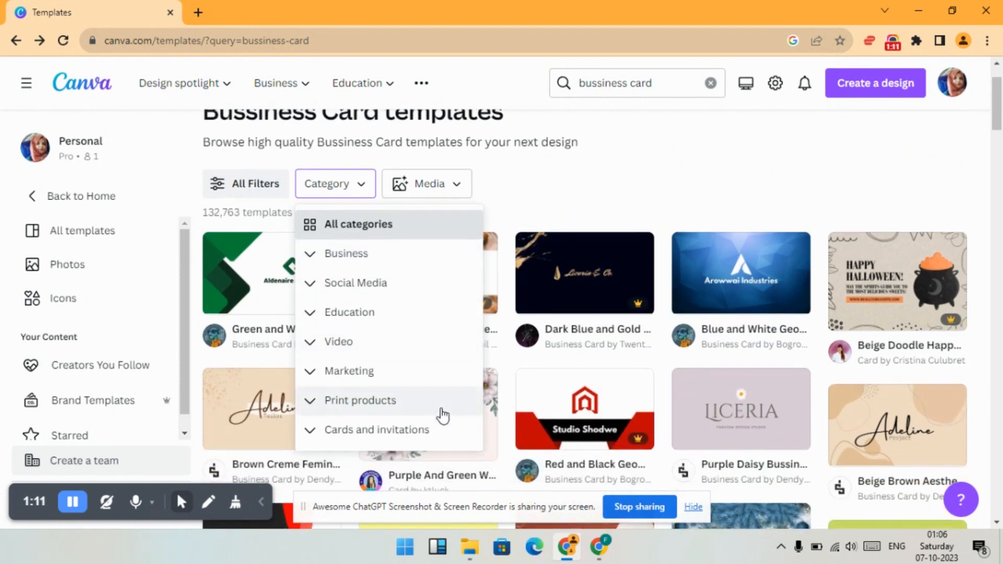
pyautogui.click(356, 372)
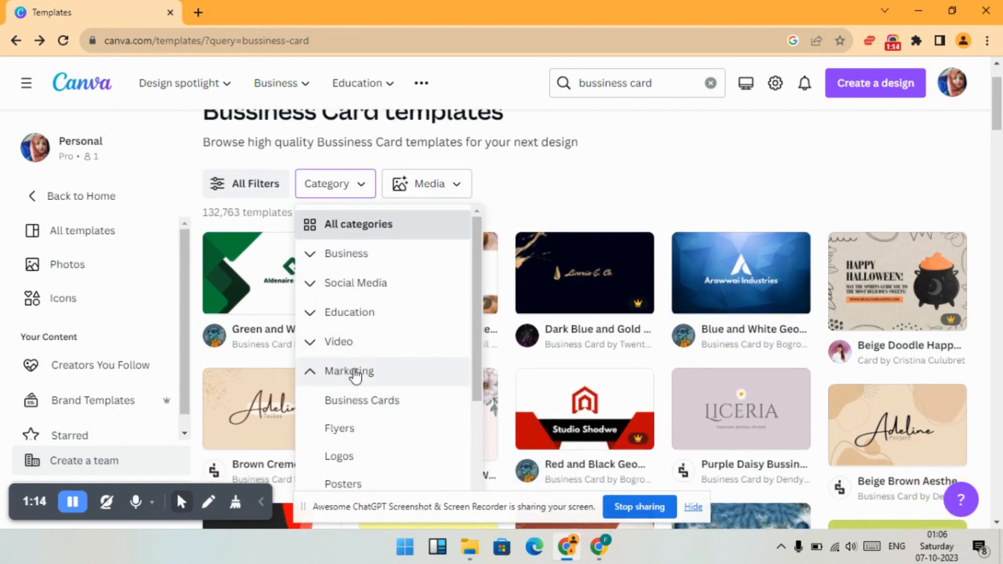
pyautogui.scroll(-3, 402, 345)
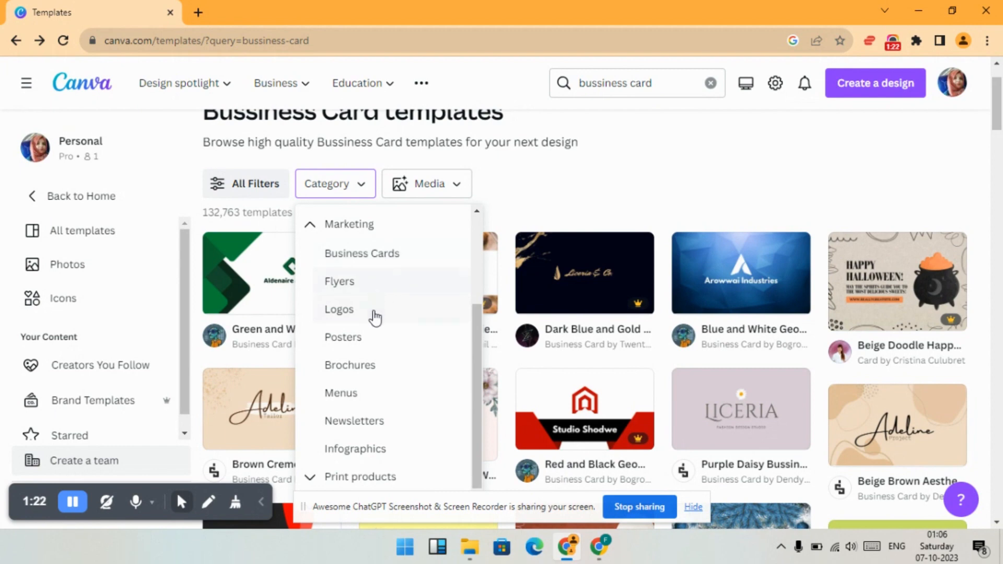
pyautogui.click(410, 256)
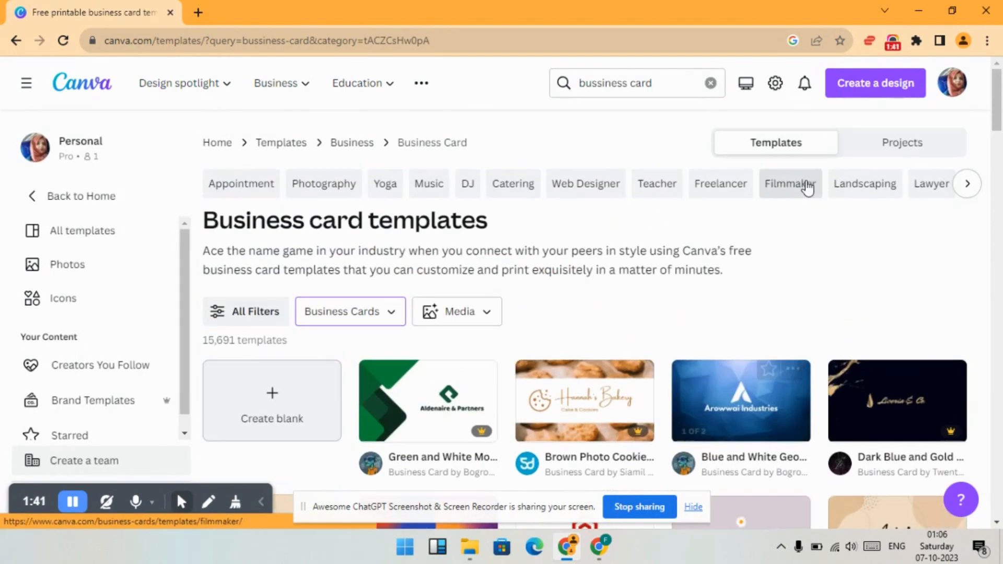
pyautogui.click(282, 400)
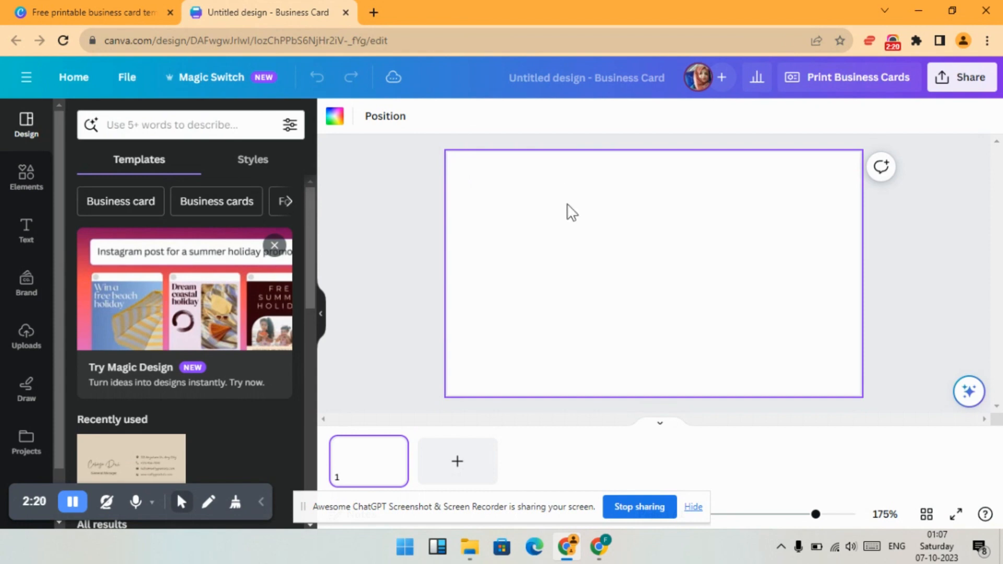
# - Search the elements for "crushy backgrounds" and restrict the results to graphics
pyautogui.click(28, 175)
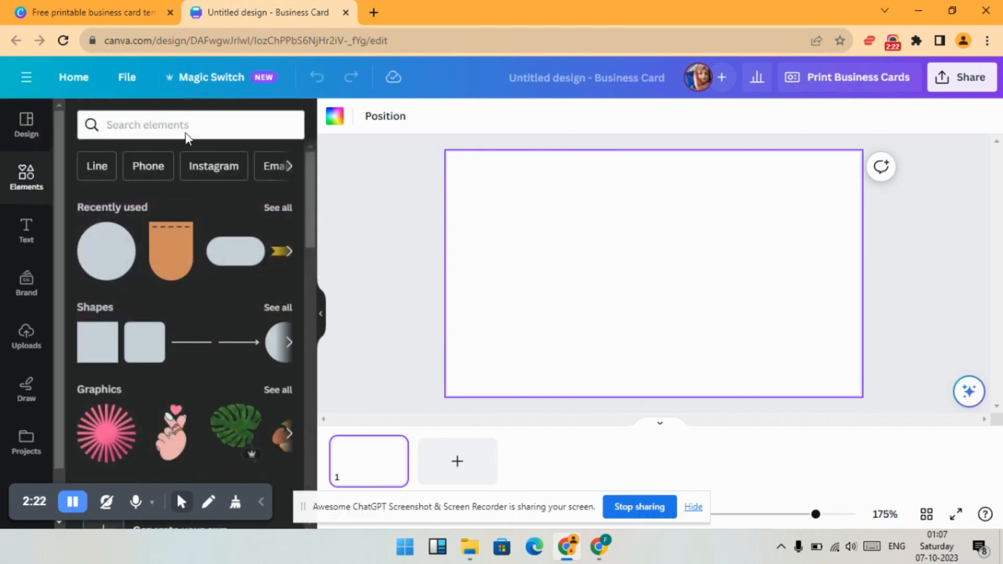
pyautogui.click(209, 120)
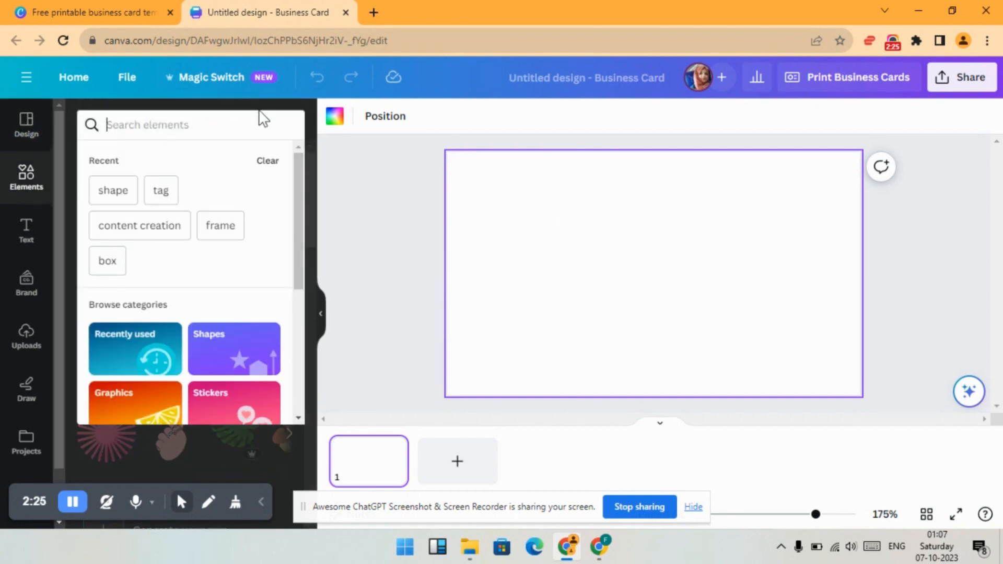
pyautogui.write('c')
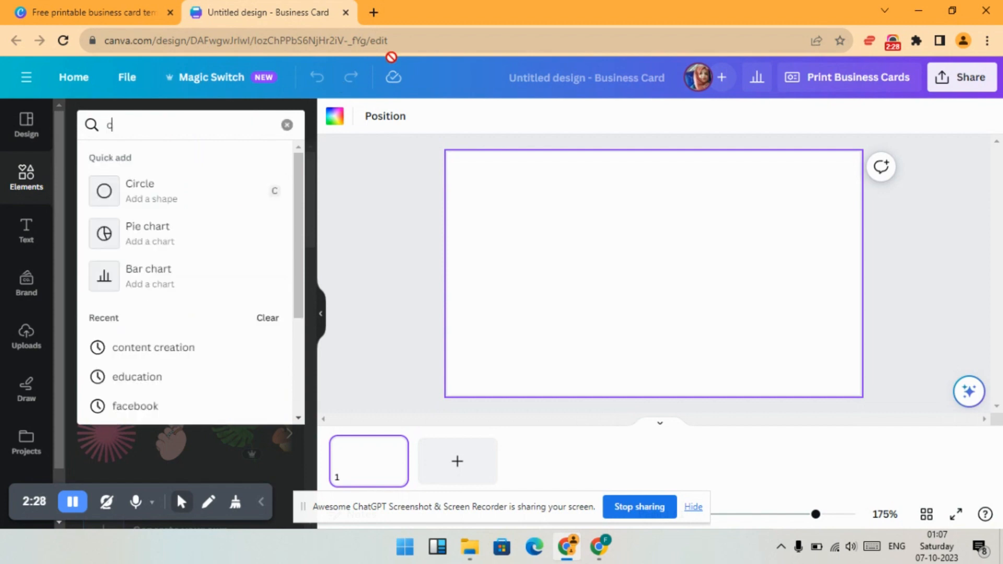
pyautogui.write('rushy b')
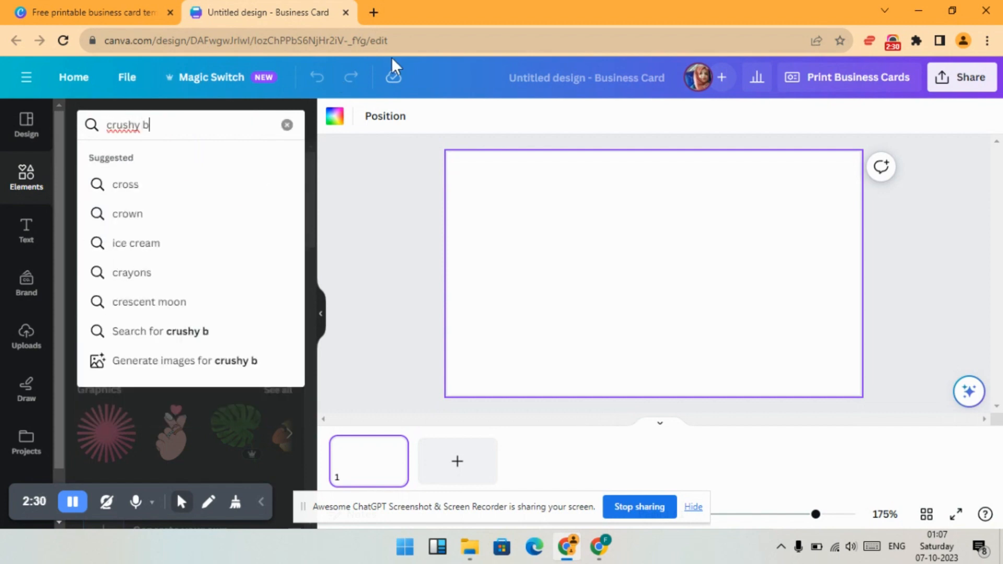
pyautogui.write('ackgrounds')
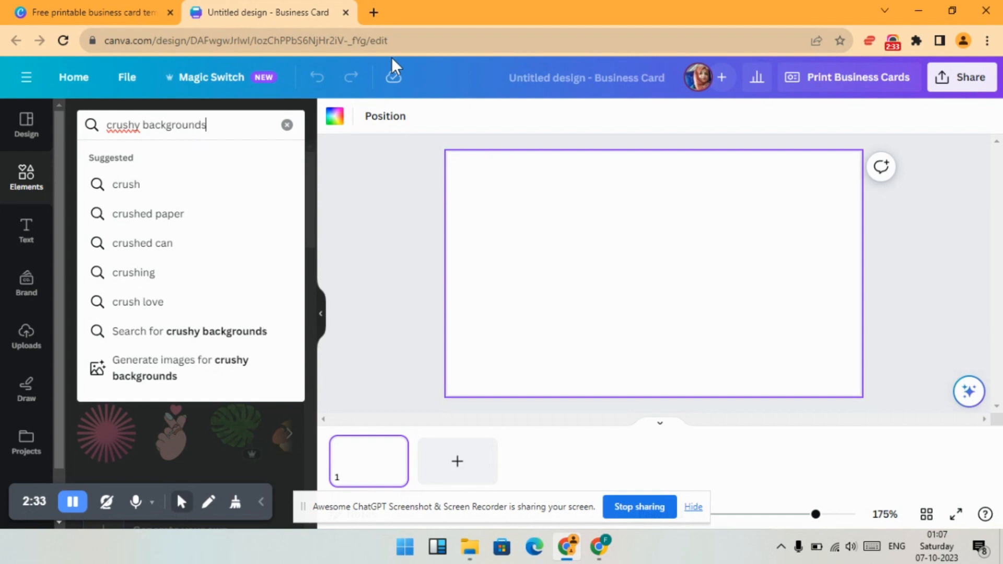
pyautogui.press('Return')
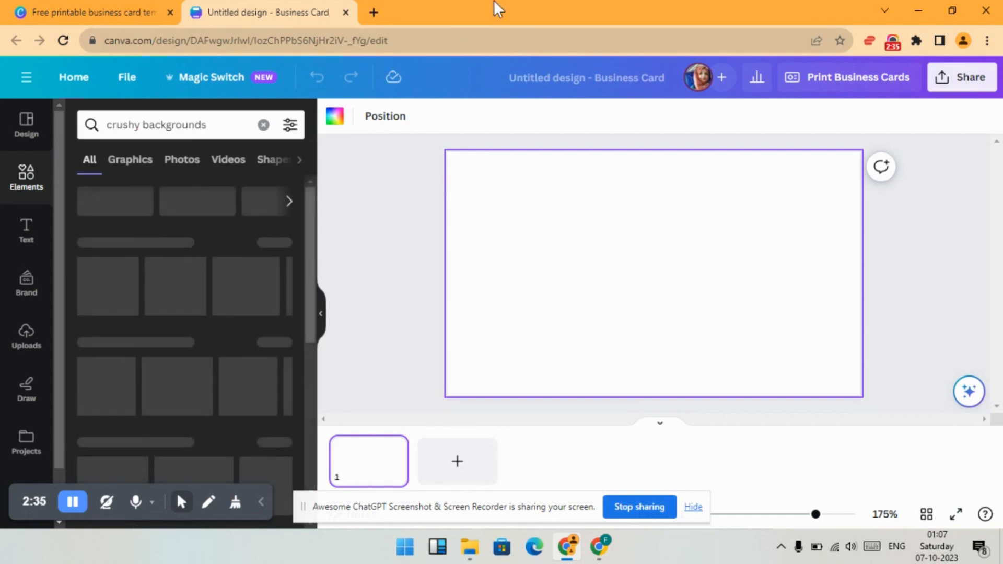
pyautogui.click(137, 165)
# - Add the square beige graphic with brown wavy shapes and white lines to the card
pyautogui.scroll(5, 202, 314)
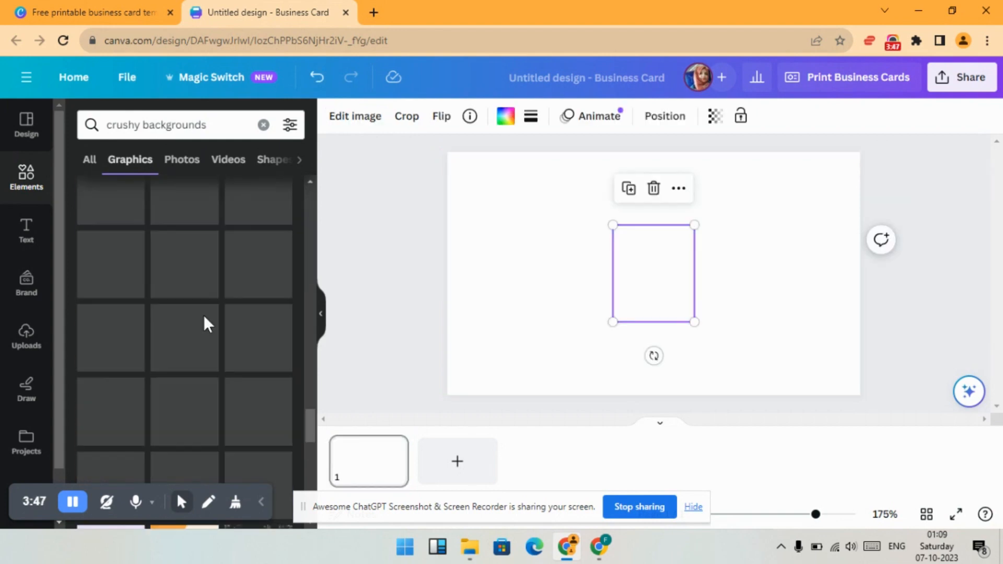
pyautogui.scroll(1, 238, 334)
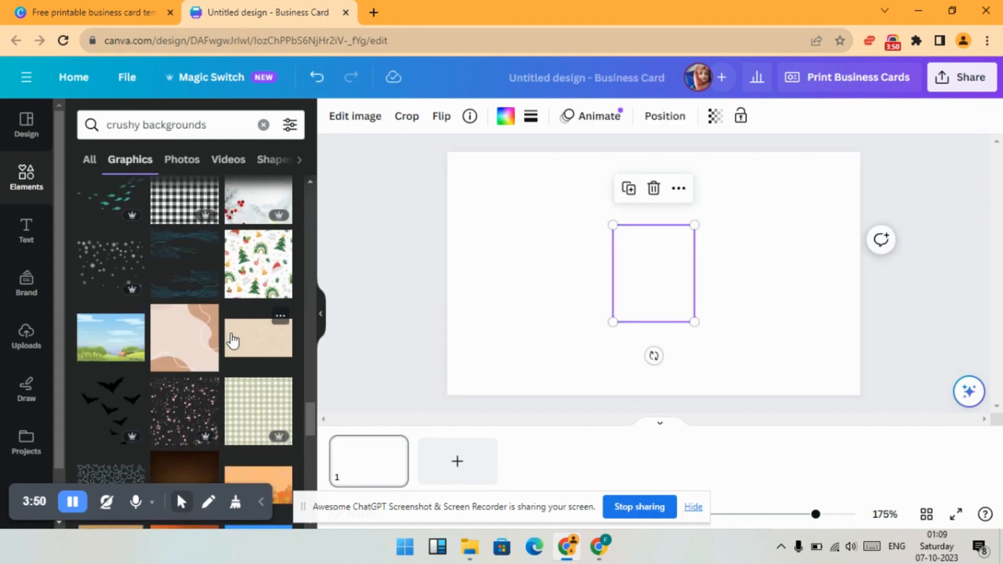
pyautogui.click(192, 343)
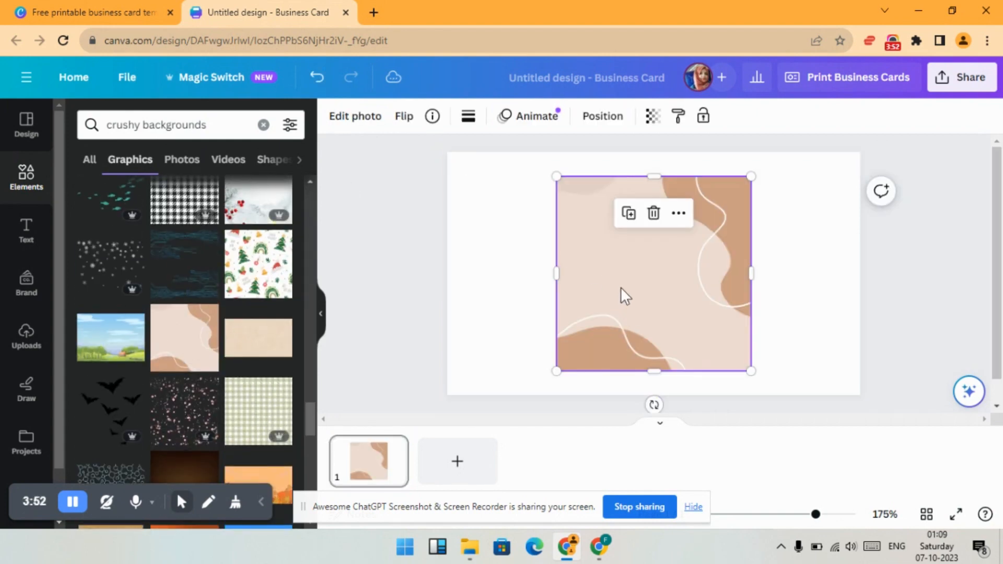
# - Enlarge and stretch the beige wavy graphic to all four edges so it covers the whole card
pyautogui.moveTo(556, 177); pyautogui.dragTo(496, 162)
pyautogui.moveTo(570, 260); pyautogui.dragTo(447, 272)
pyautogui.moveTo(599, 156); pyautogui.dragTo(600, 152)
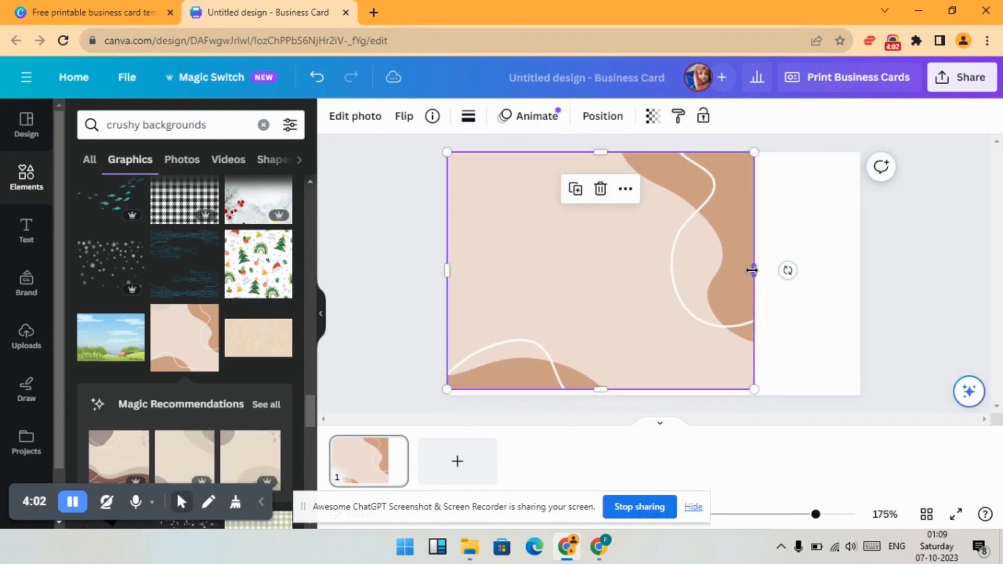
pyautogui.moveTo(751, 270); pyautogui.dragTo(860, 271)
pyautogui.moveTo(653, 390); pyautogui.dragTo(654, 395)
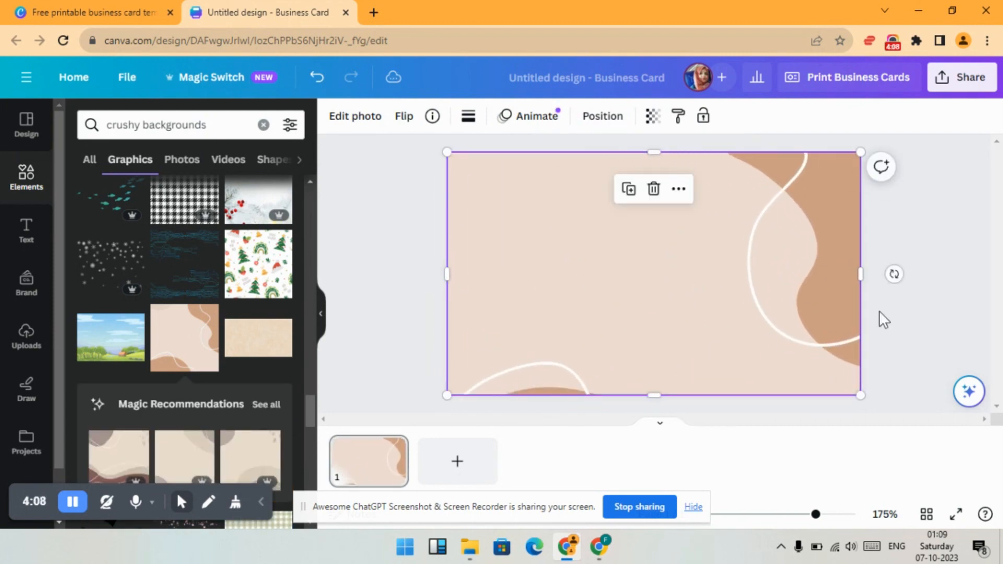
pyautogui.click(933, 254)
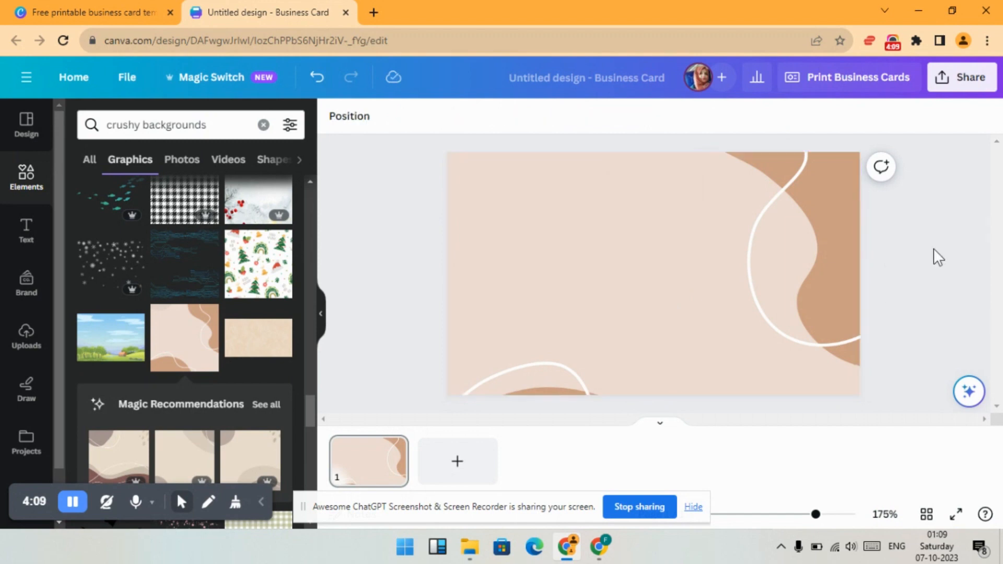
# - Shift the background image upward within its crop frame so more of the lower brown wave shows, and apply the crop
pyautogui.click(516, 295)
pyautogui.doubleClick(541, 299)
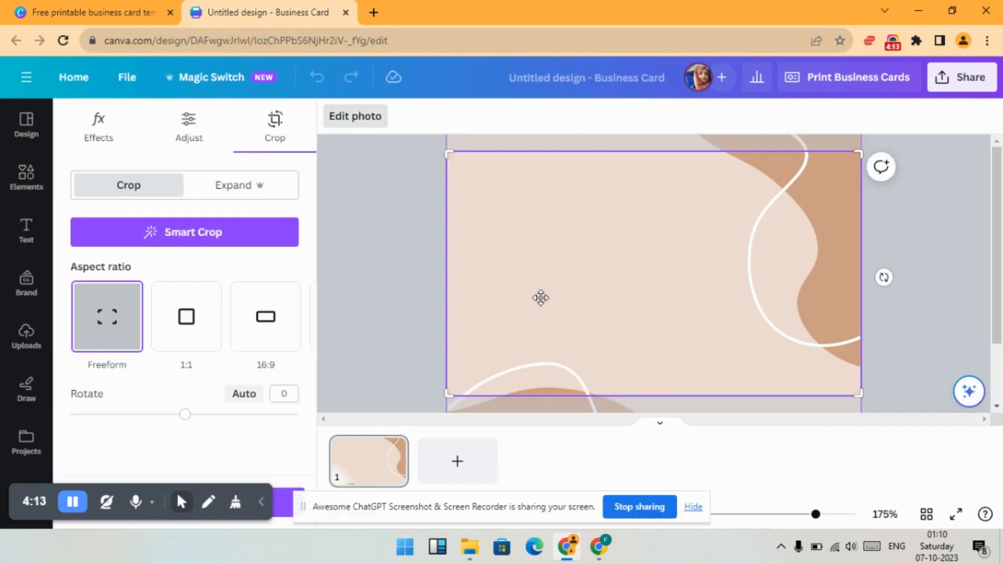
pyautogui.moveTo(541, 299); pyautogui.dragTo(557, 251)
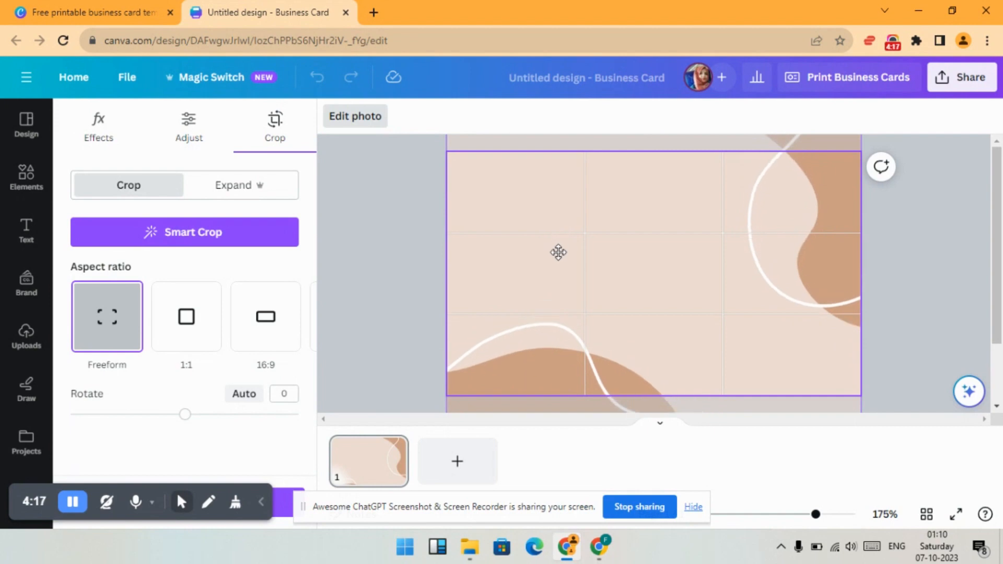
pyautogui.click(398, 341)
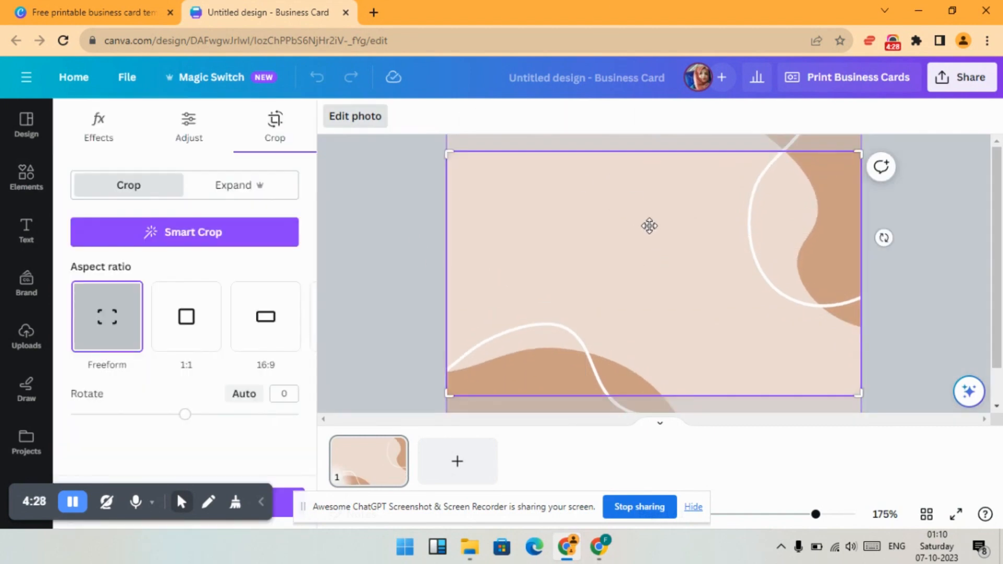
pyautogui.moveTo(649, 225)
pyautogui.mouseDown()
pyautogui.moveTo(656, 383)
pyautogui.moveTo(654, 237)
pyautogui.moveTo(660, 273)
pyautogui.moveTo(665, 233)
pyautogui.mouseUp()
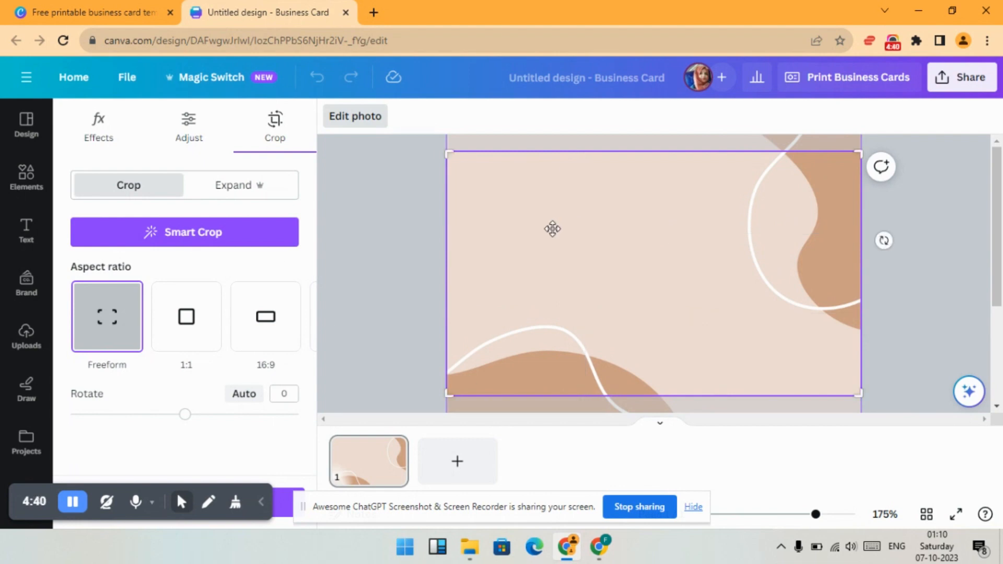
pyautogui.click(413, 237)
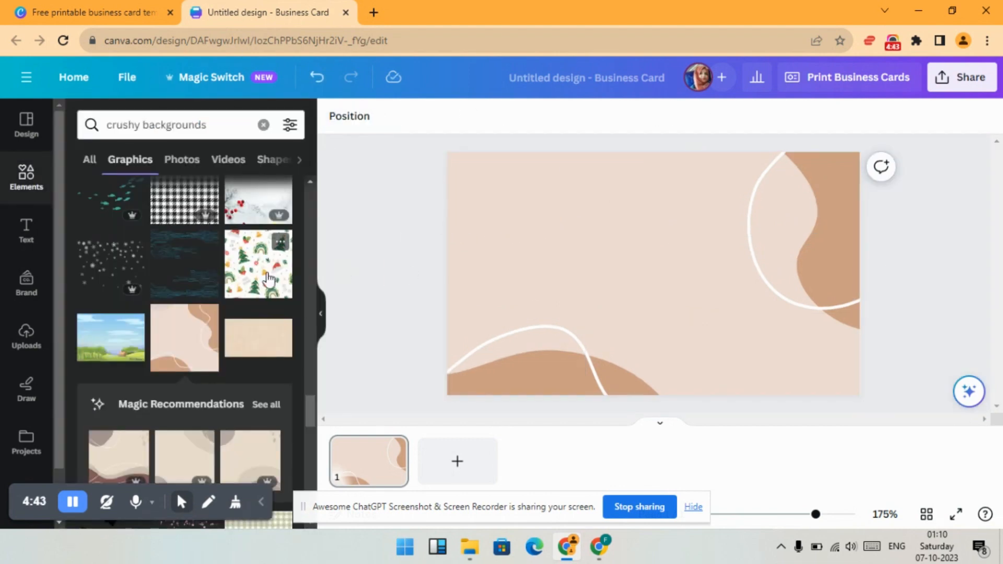
# - Search the elements for "location icon" and restrict the results to graphics
pyautogui.scroll(4, 269, 277)
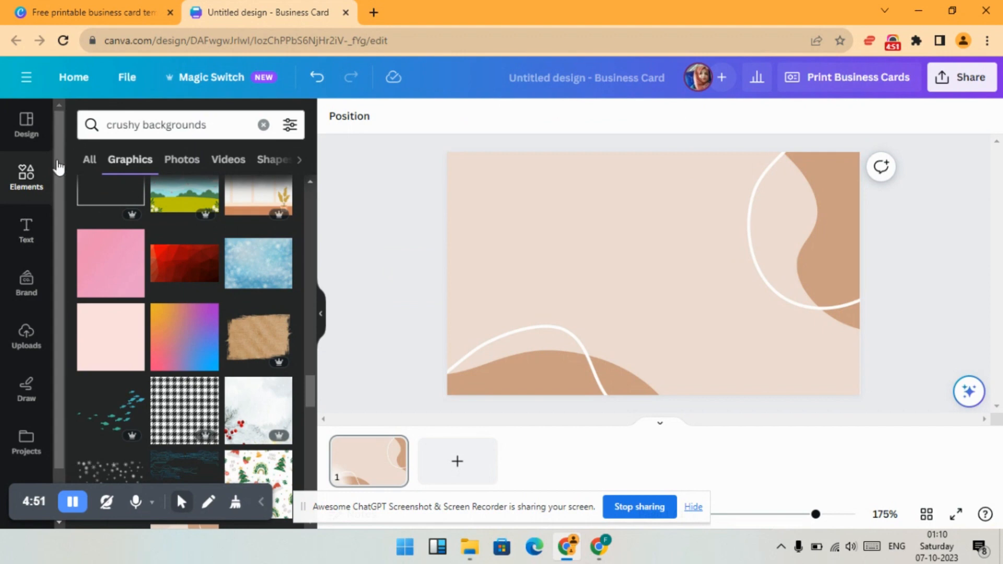
pyautogui.click(263, 124)
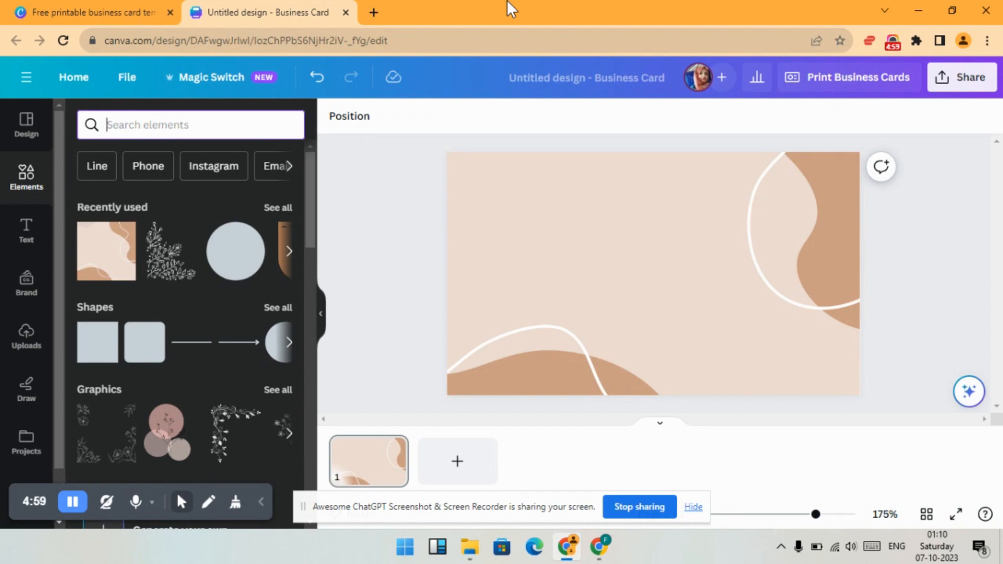
pyautogui.write('location')
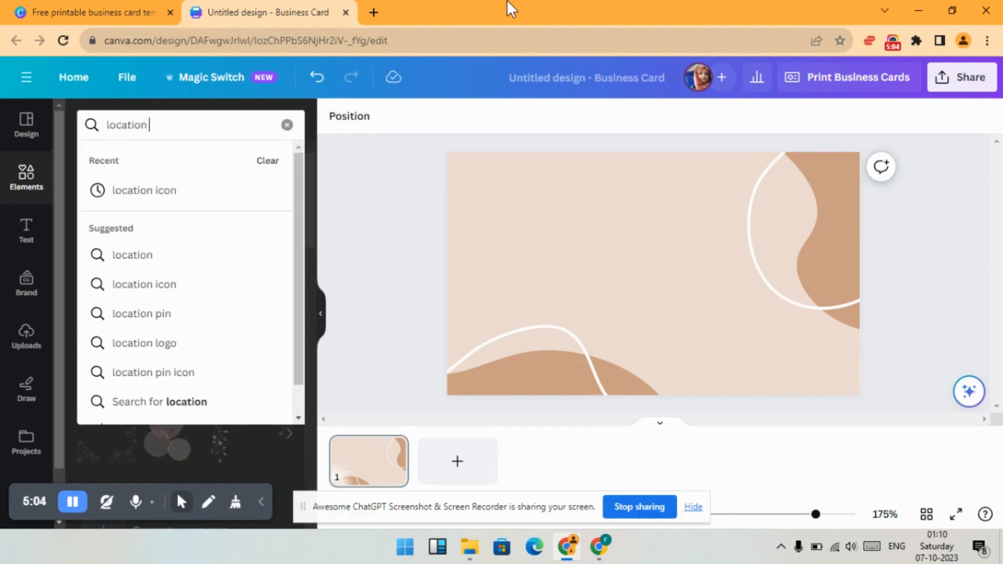
pyautogui.click(145, 188)
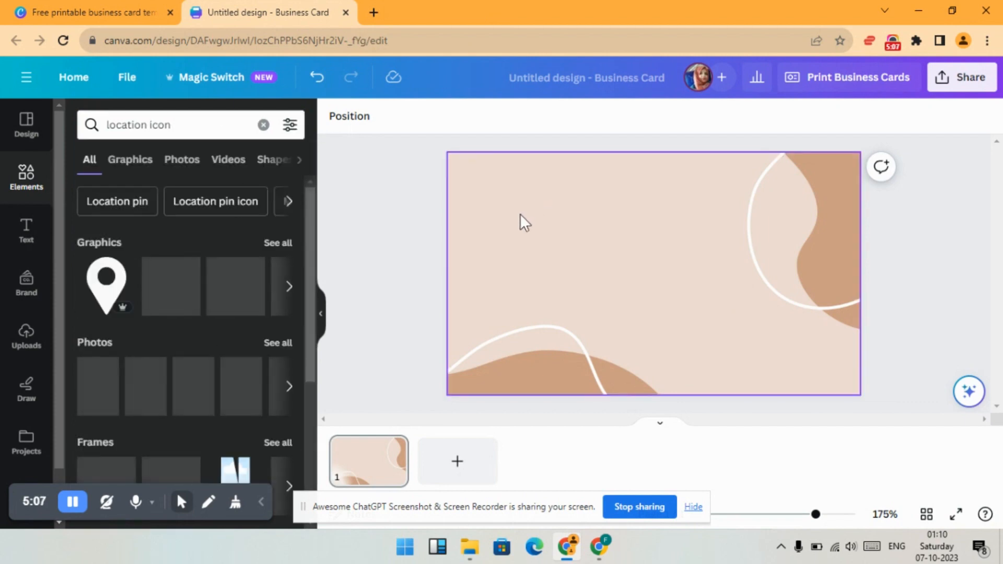
pyautogui.click(129, 160)
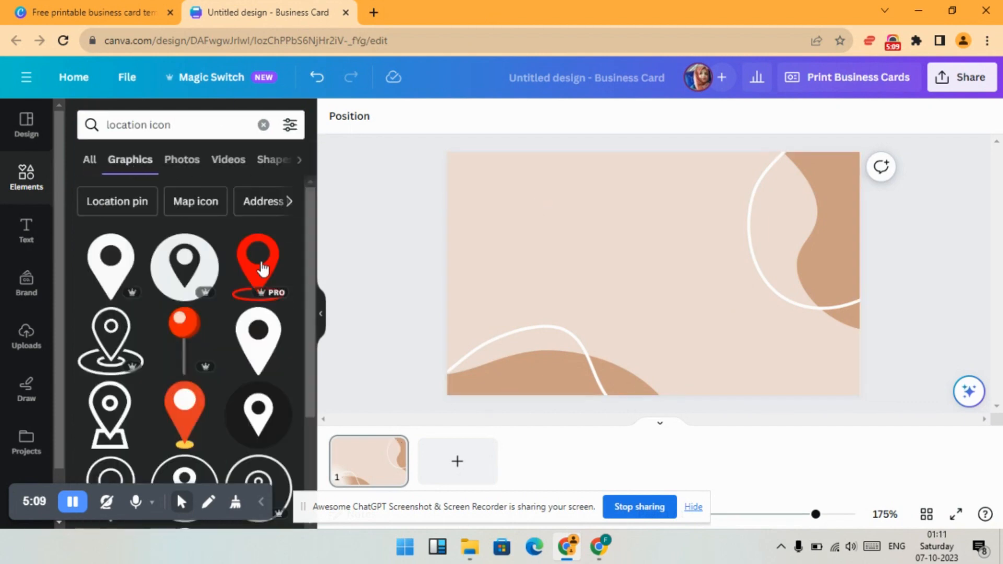
# - Add the outlined location pin with an oval base and shrink it to a small icon in the card's upper middle
pyautogui.scroll(-5, 263, 269)
pyautogui.click(258, 339)
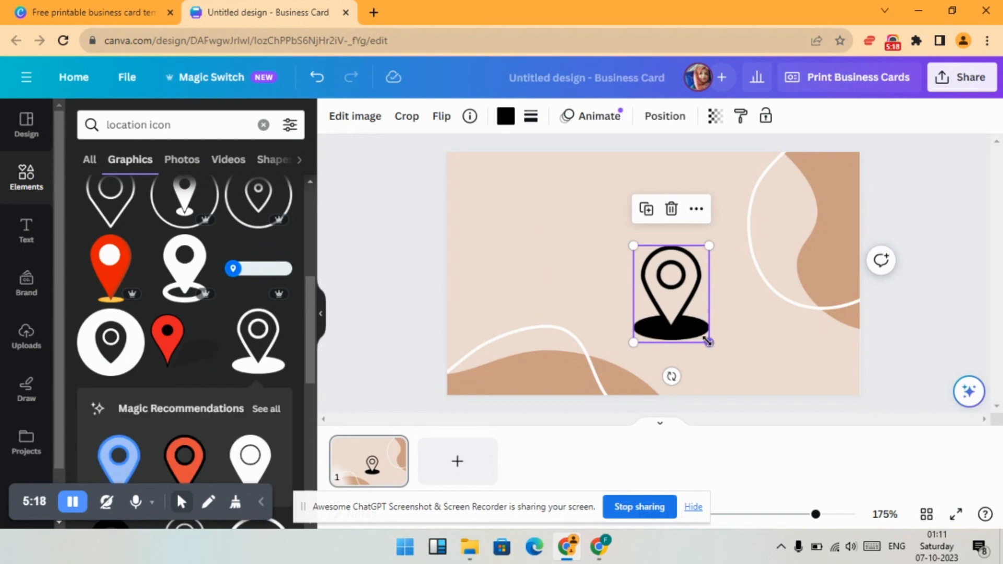
pyautogui.moveTo(708, 342); pyautogui.dragTo(698, 210)
pyautogui.moveTo(690, 204); pyautogui.dragTo(686, 211)
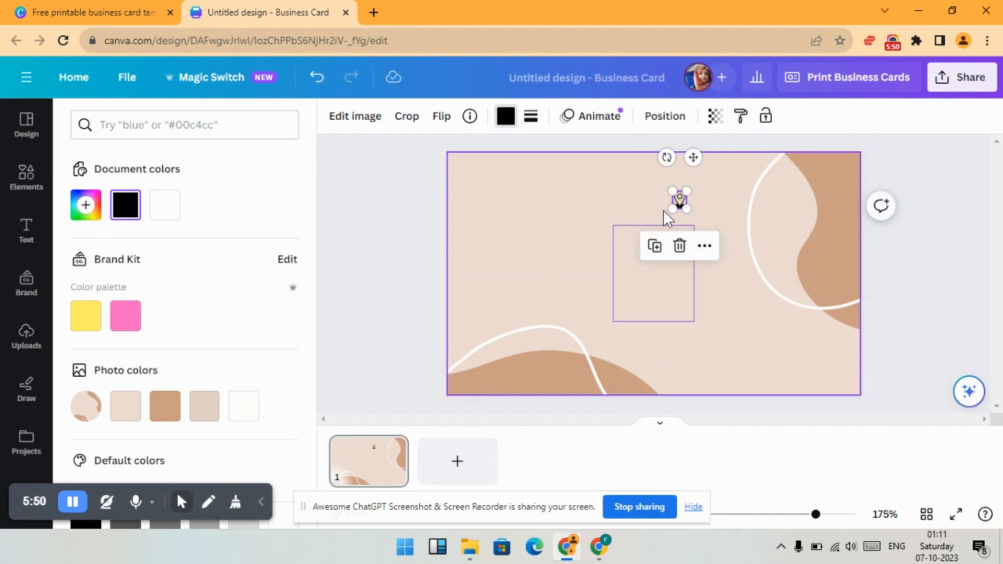
pyautogui.click(692, 202)
pyautogui.moveTo(680, 207); pyautogui.dragTo(679, 210)
pyautogui.click(603, 239)
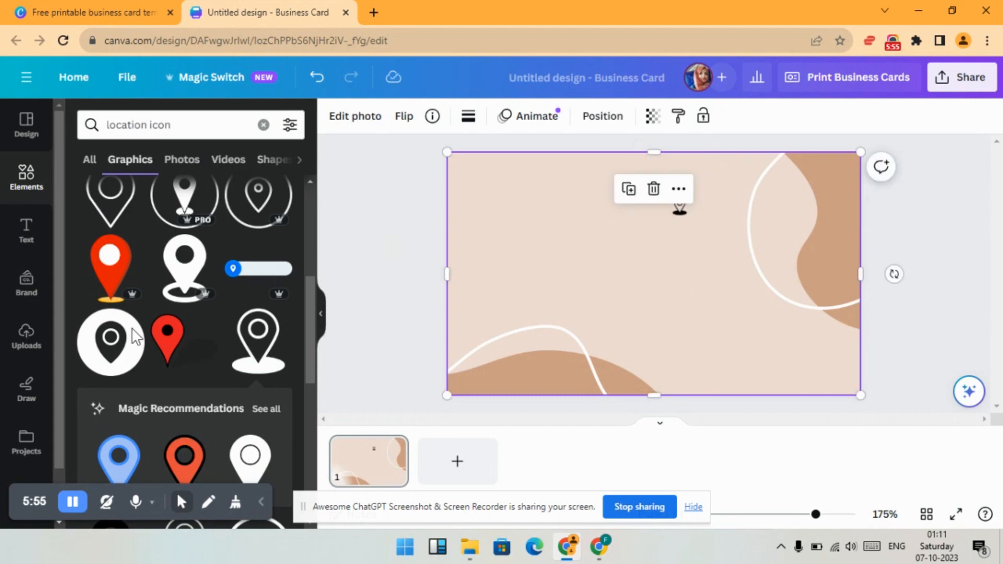
# - Add a subheading below the location pin containing the placeholder street and city address, separated by a comma
pyautogui.click(28, 233)
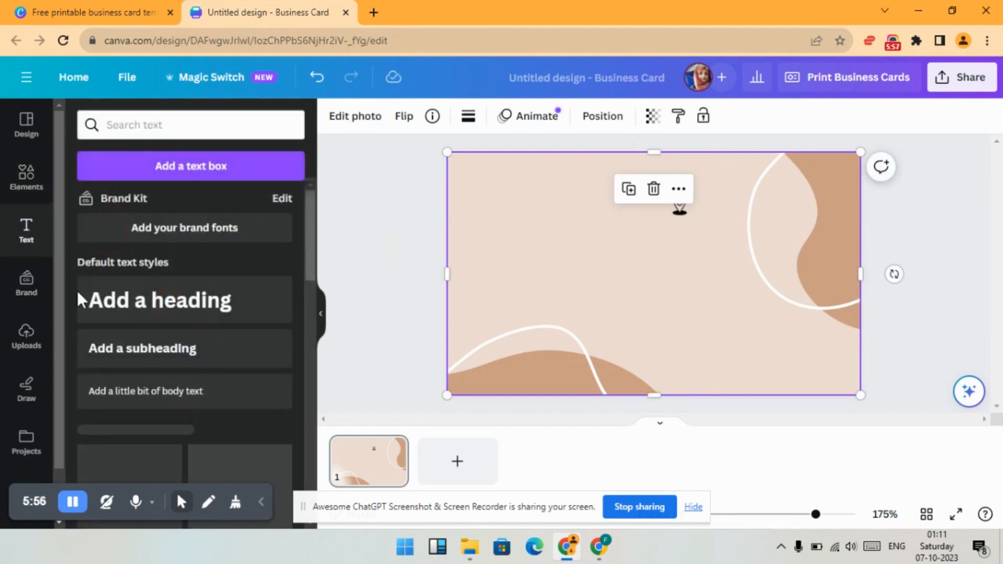
pyautogui.click(170, 357)
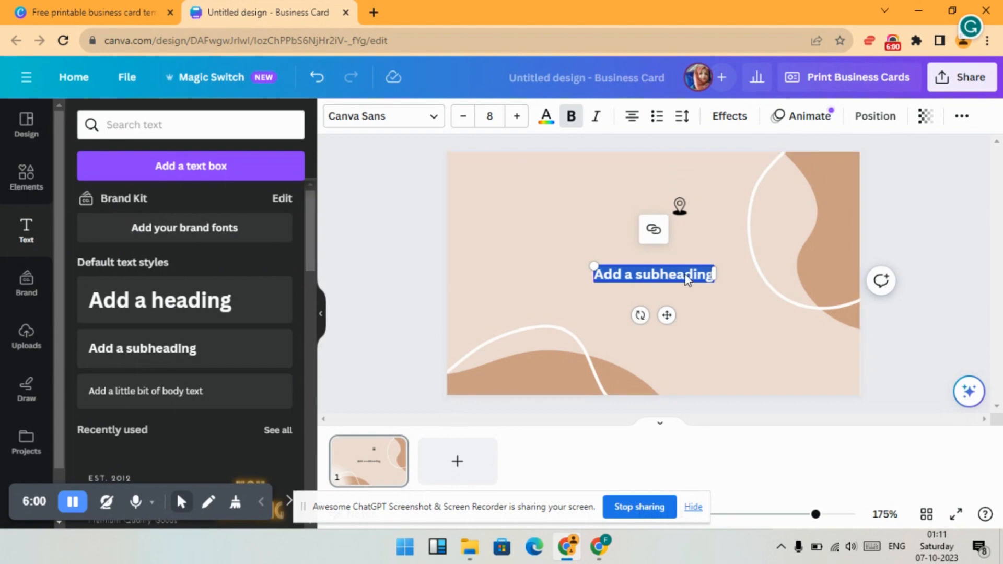
pyautogui.press('BackSpace')
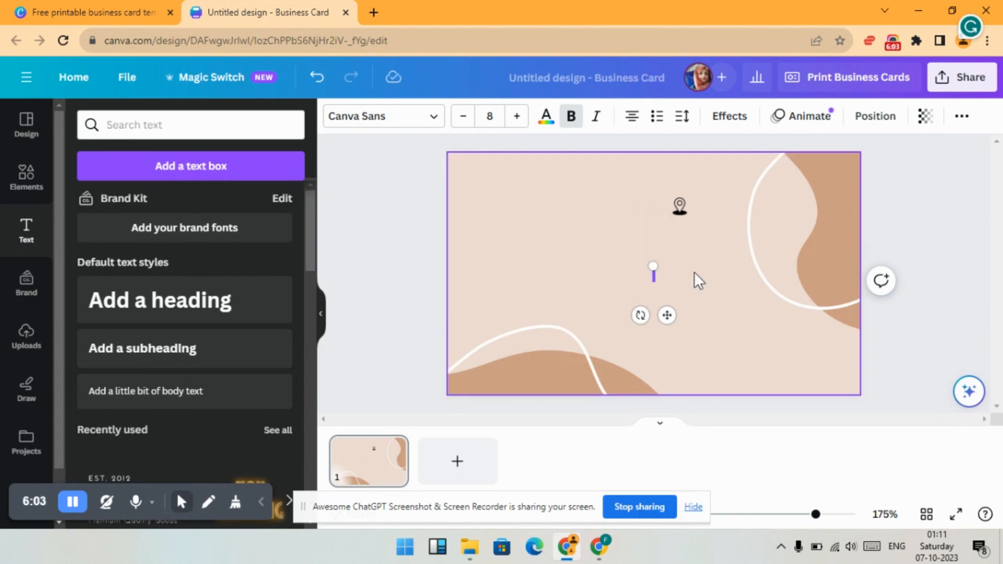
pyautogui.write('123 anywhe')
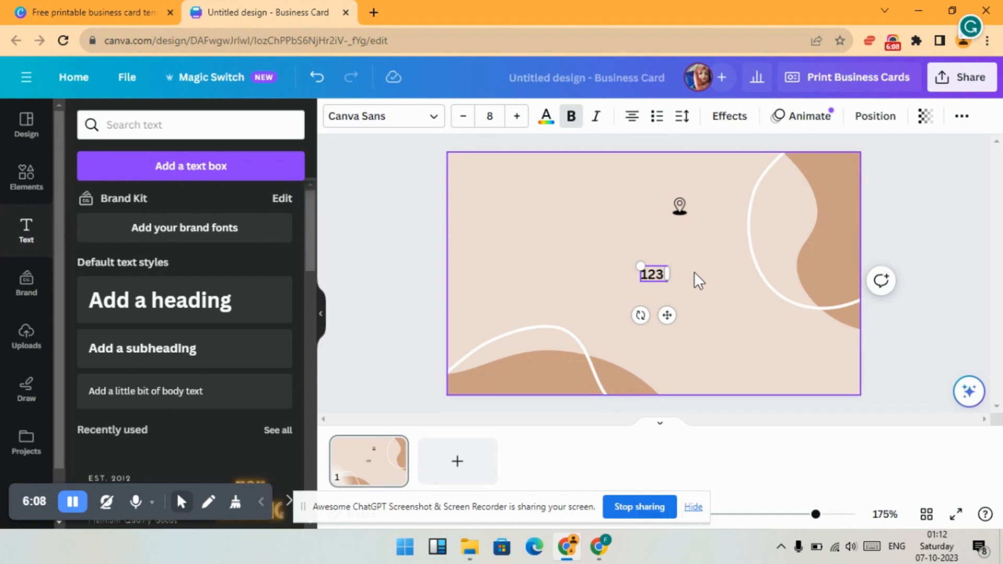
pyautogui.write('re street')
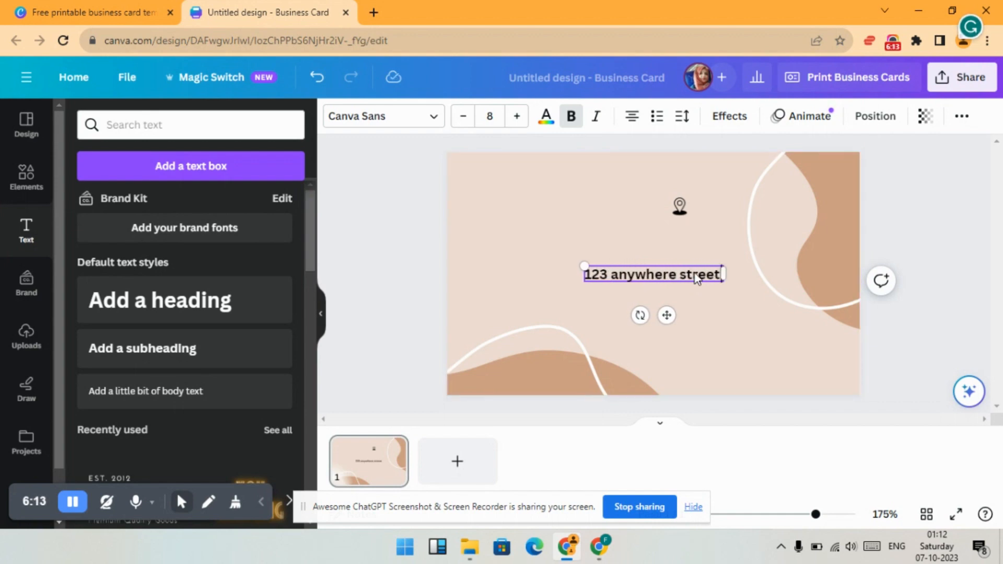
pyautogui.write(' any city')
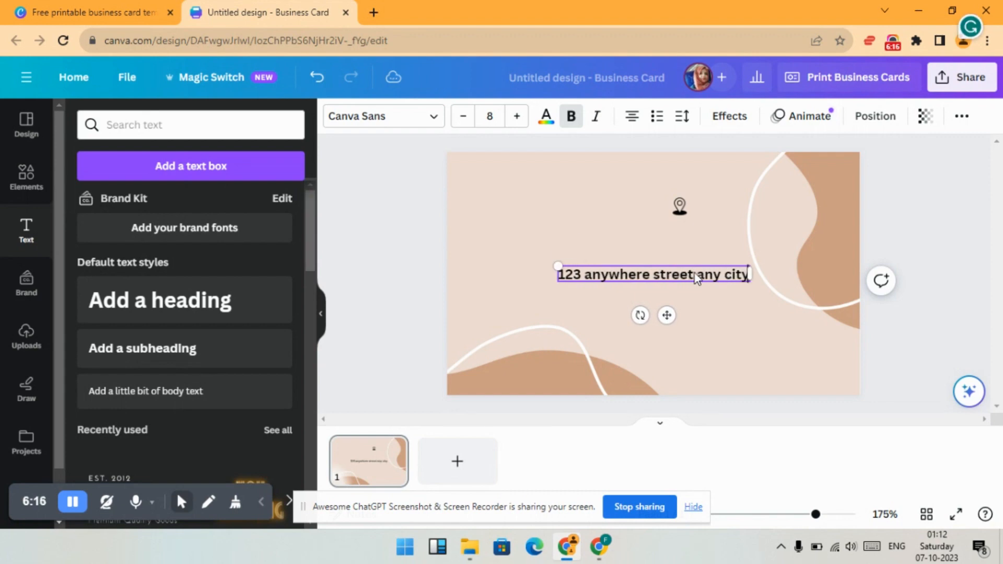
pyautogui.click(695, 276)
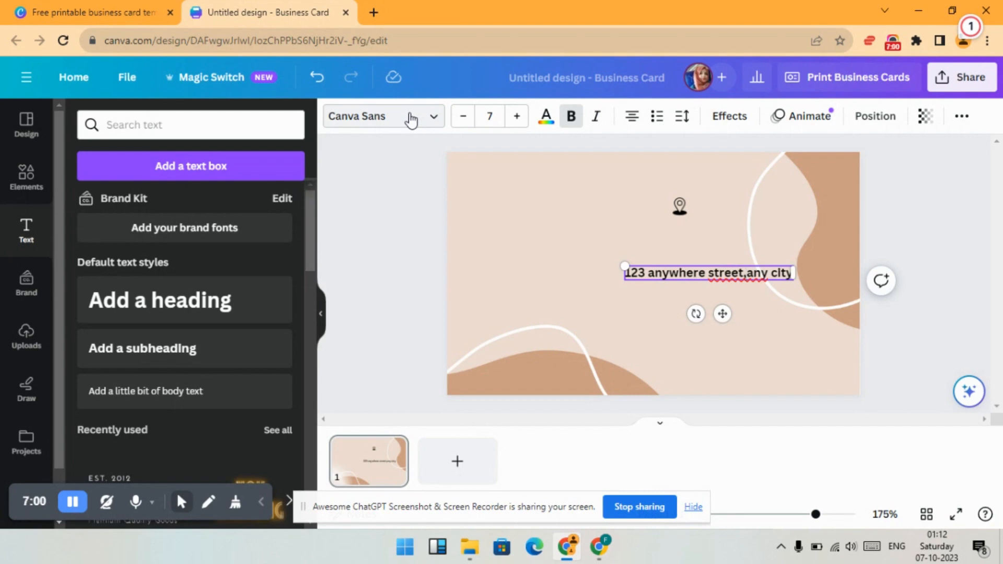
# - Try the Maharlika, Redkits, Bryndan Write and Jingleberry fonts on the address text
pyautogui.click(411, 119)
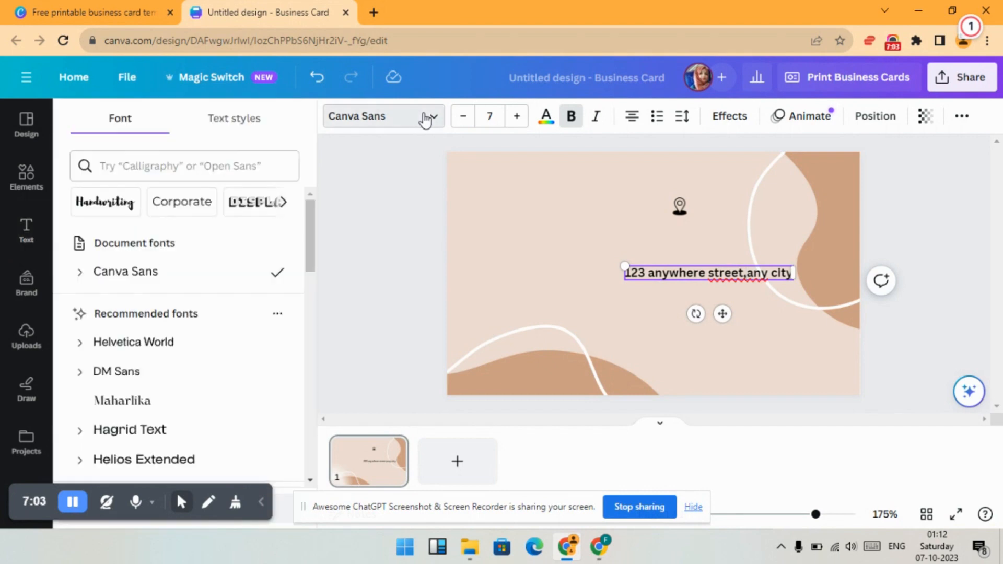
pyautogui.click(425, 119)
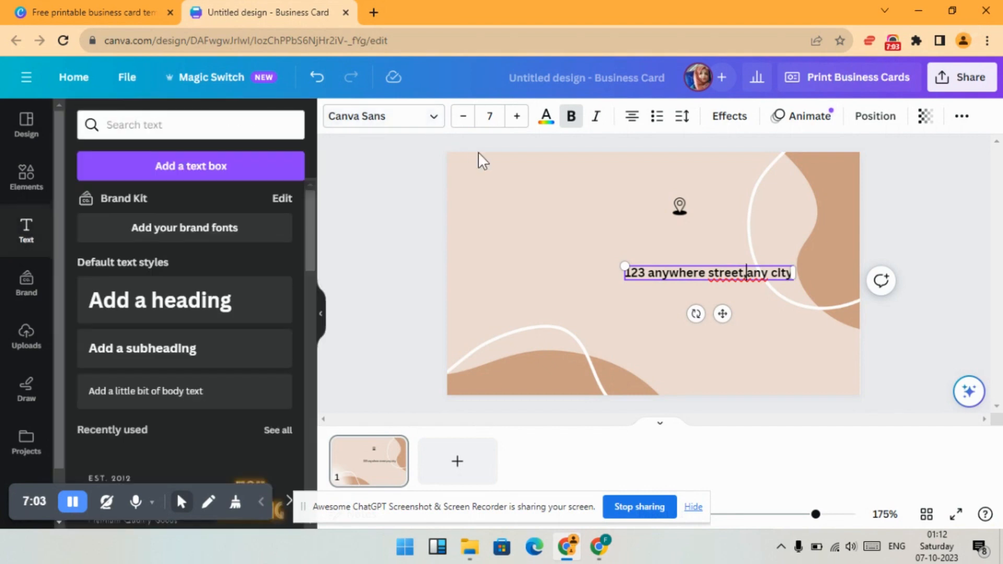
pyautogui.click(389, 113)
pyautogui.scroll(-2, 152, 311)
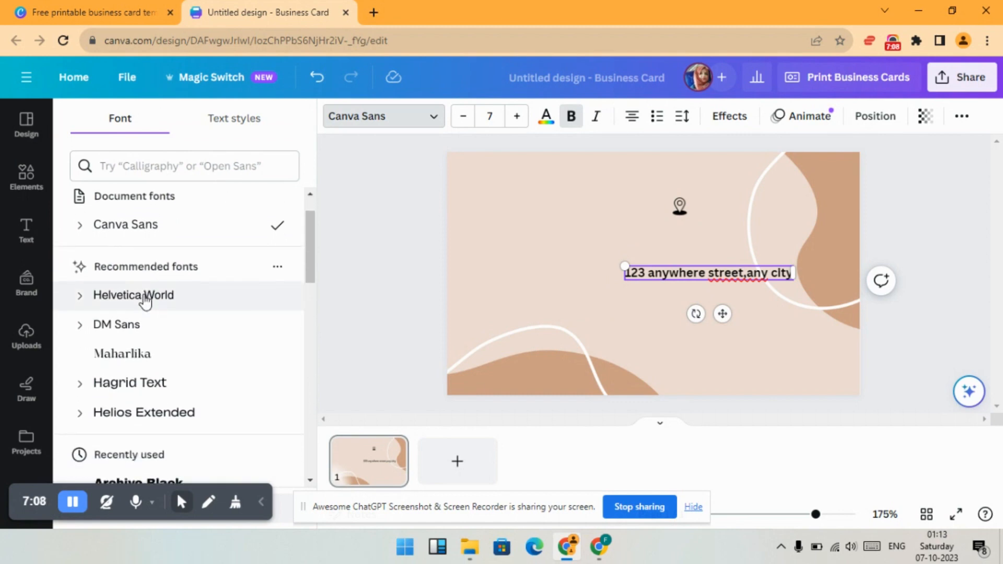
pyautogui.click(142, 346)
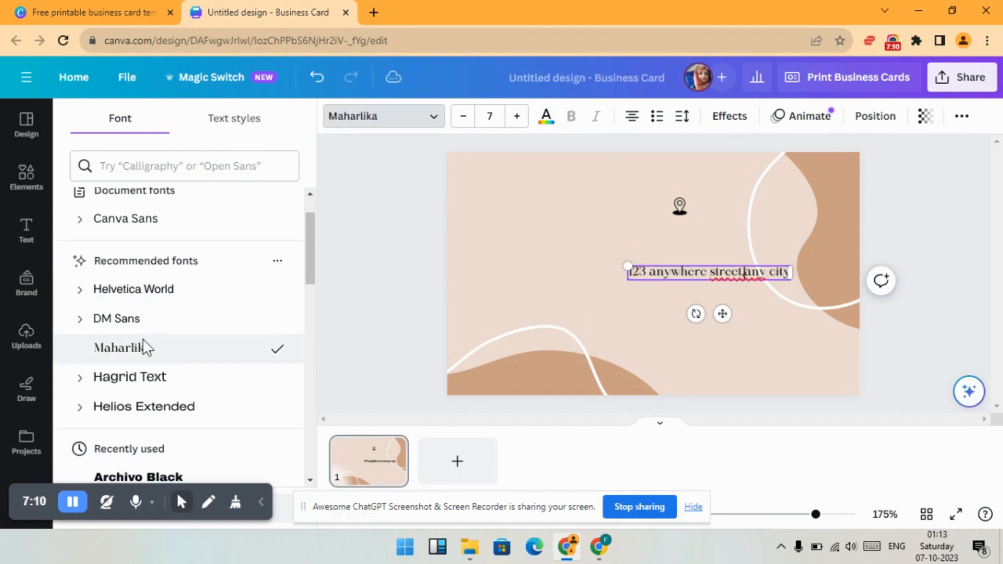
pyautogui.scroll(-2, 142, 339)
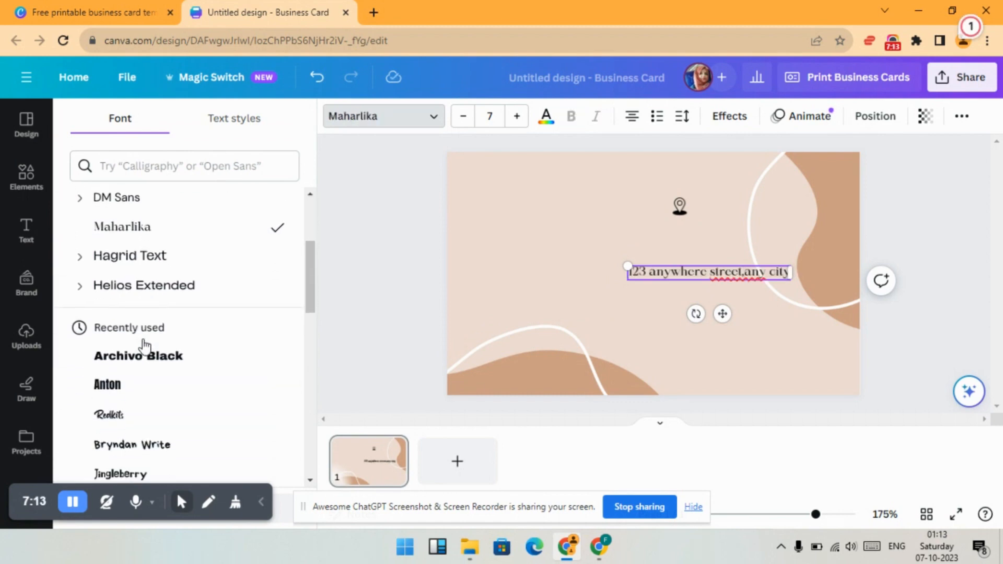
pyautogui.scroll(-1, 144, 345)
pyautogui.click(117, 339)
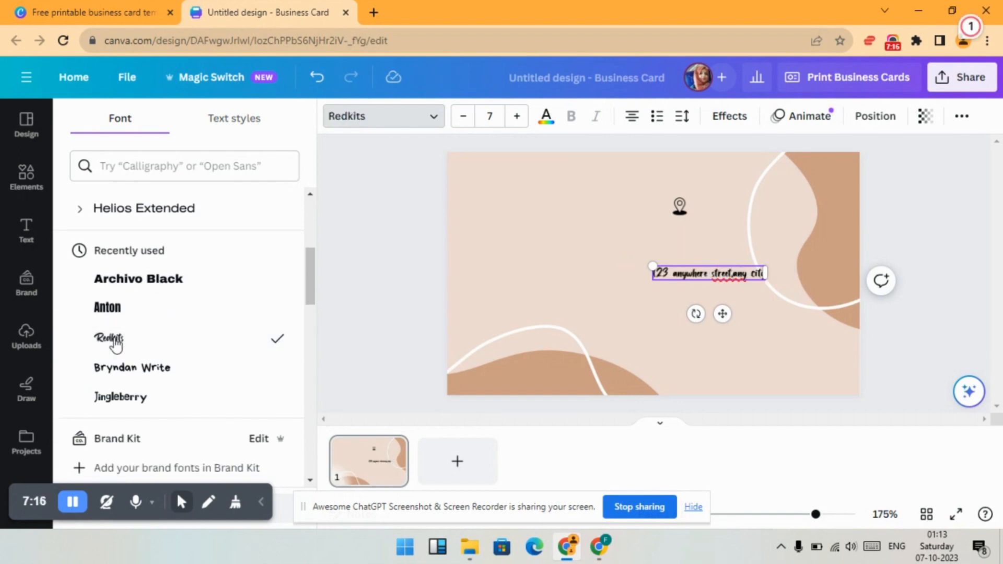
pyautogui.click(156, 366)
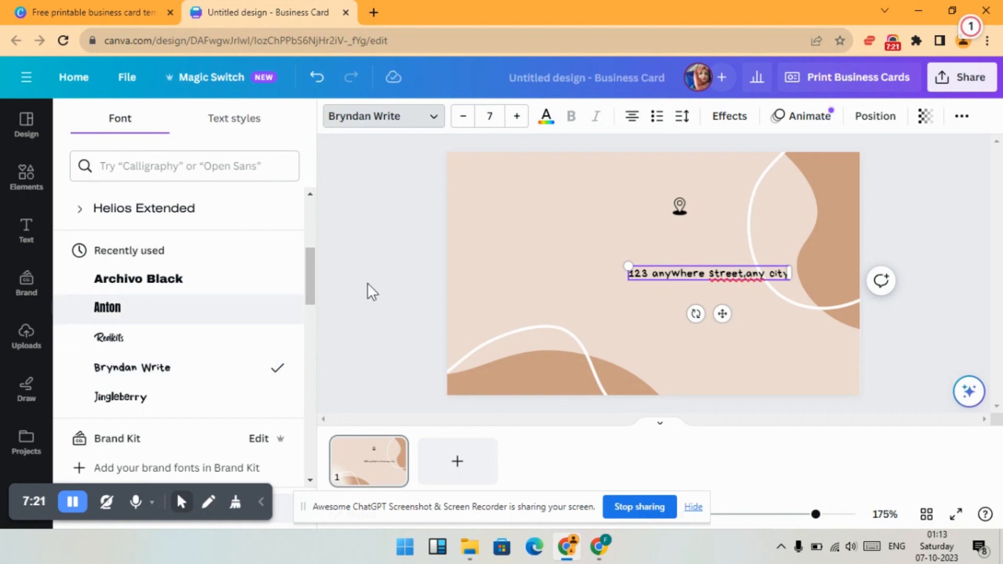
pyautogui.click(195, 406)
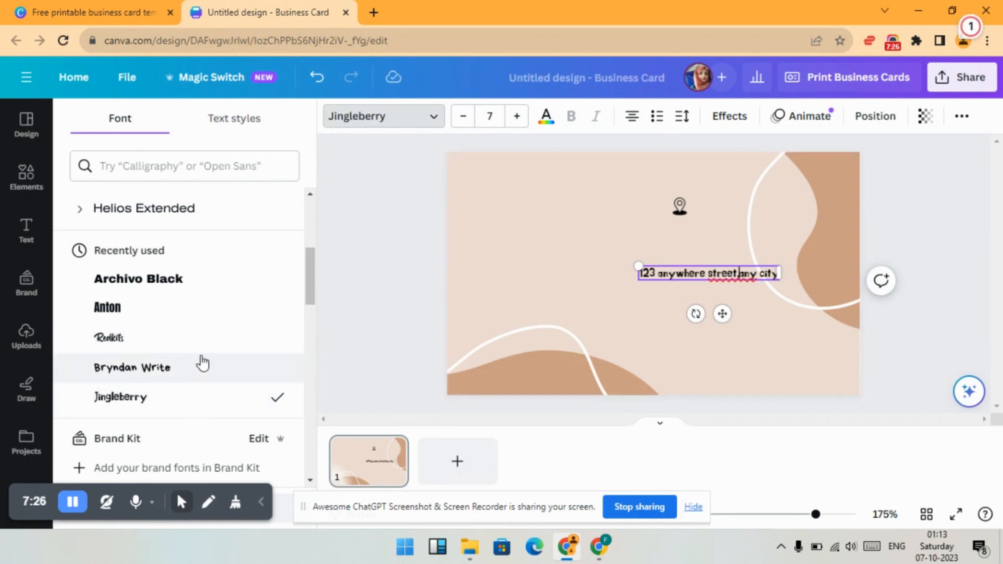
# - Try the Advetime and Arapey fonts on the address text, and switch it back to Bryndan Write
pyautogui.scroll(-5, 200, 358)
pyautogui.click(171, 312)
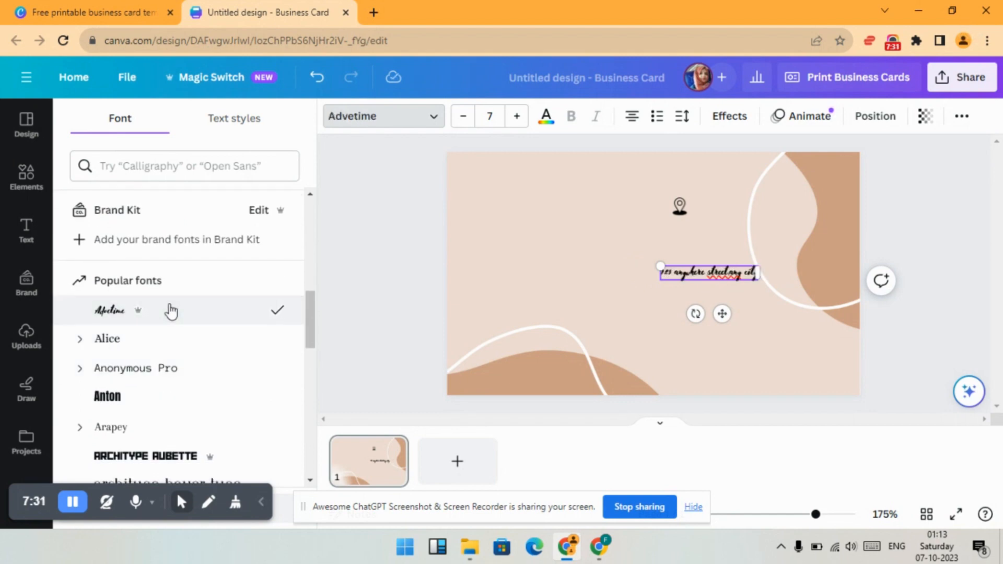
pyautogui.click(127, 430)
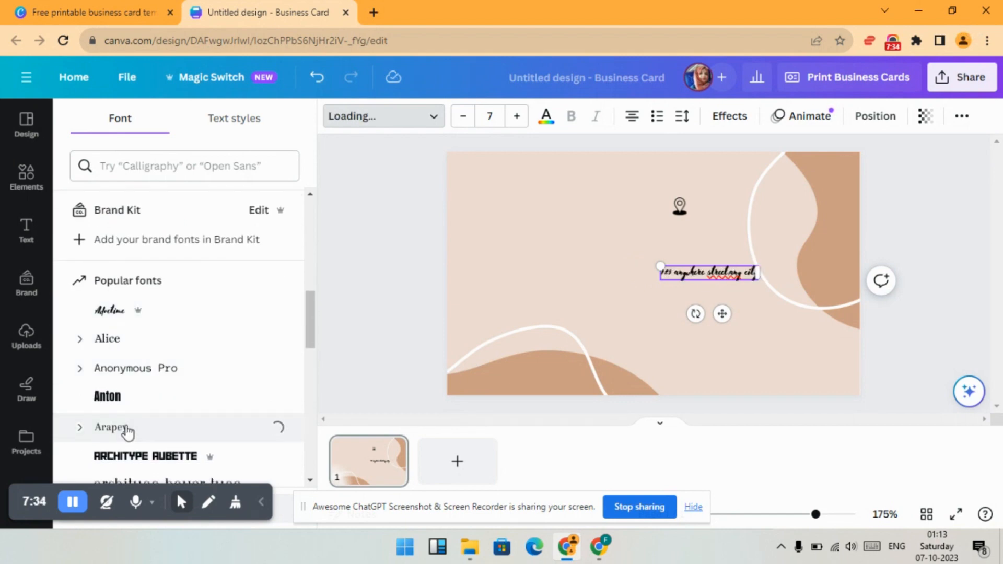
pyautogui.scroll(3, 180, 308)
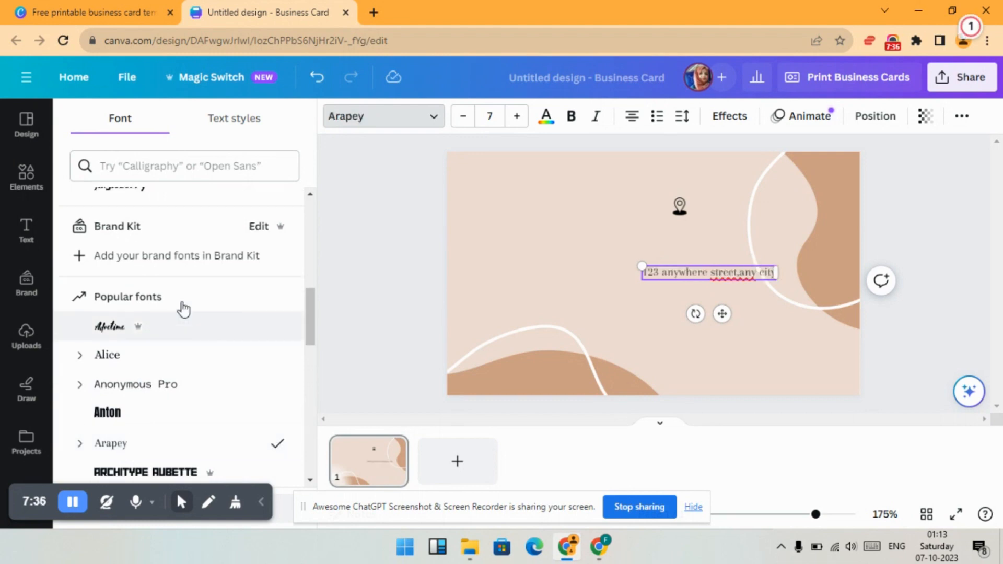
pyautogui.click(181, 303)
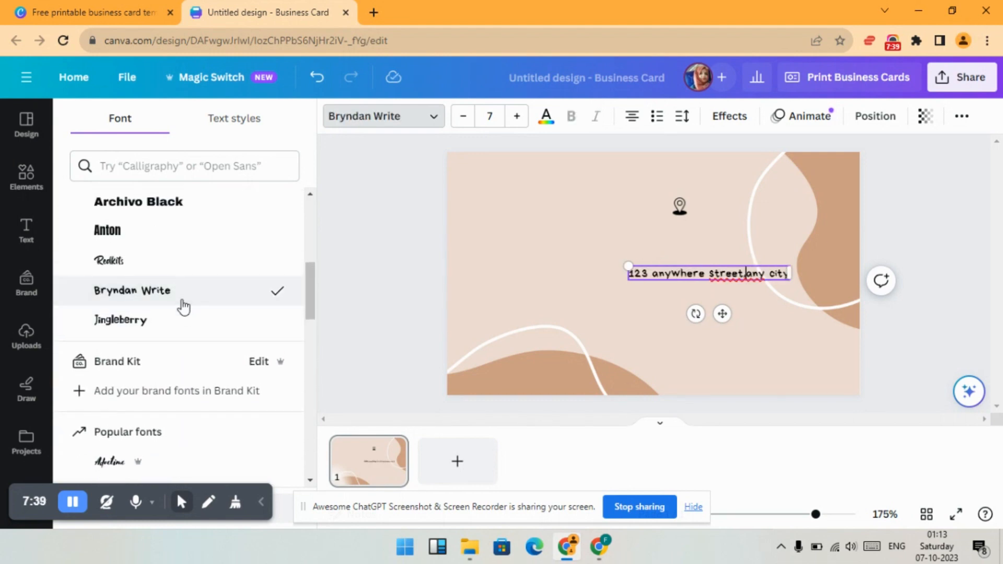
# - Set the address text to Maharlika at size 5 and place it just right of the location pin
pyautogui.click(463, 116)
pyautogui.click(462, 116)
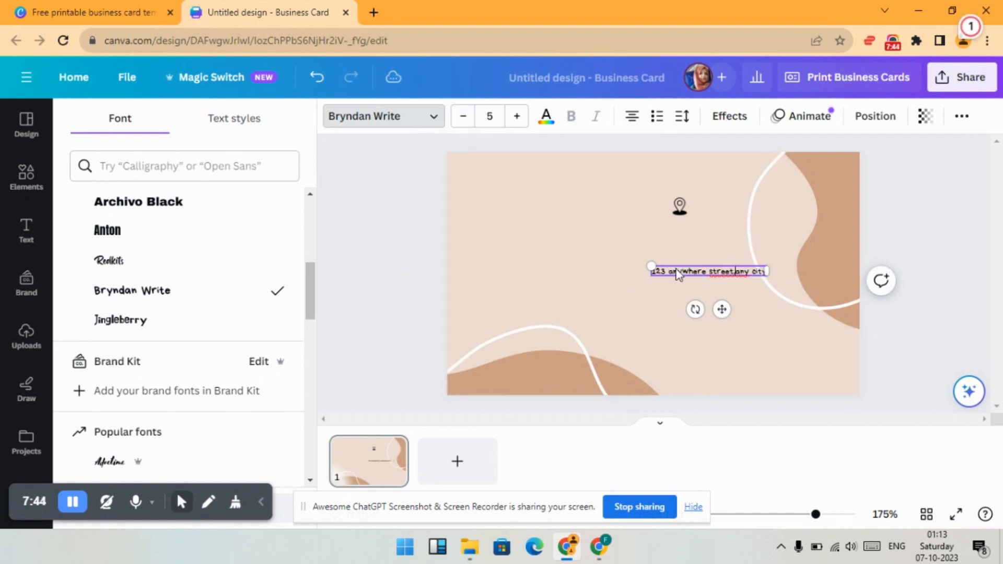
pyautogui.scroll(2, 217, 284)
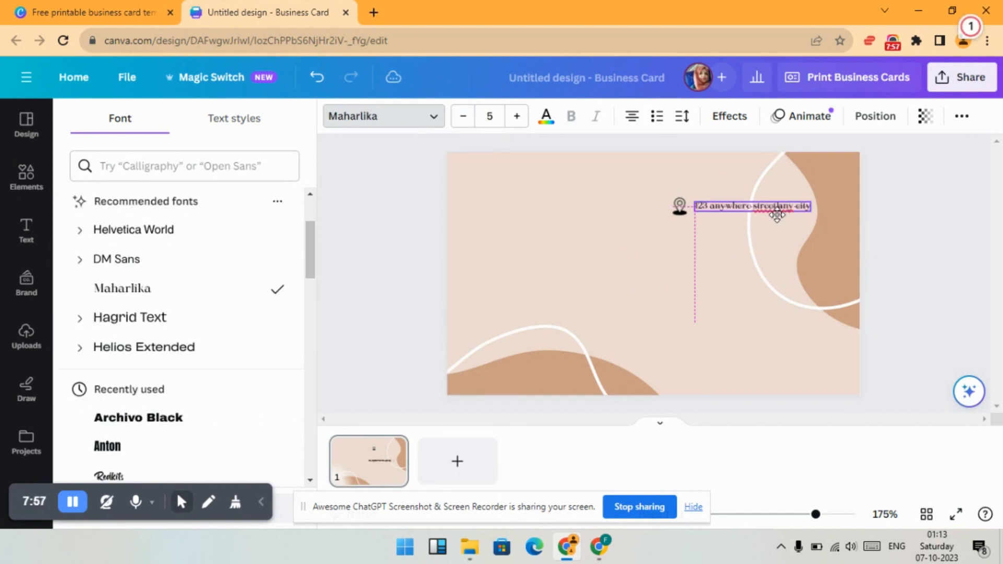
pyautogui.moveTo(777, 211); pyautogui.dragTo(777, 213)
pyautogui.click(669, 273)
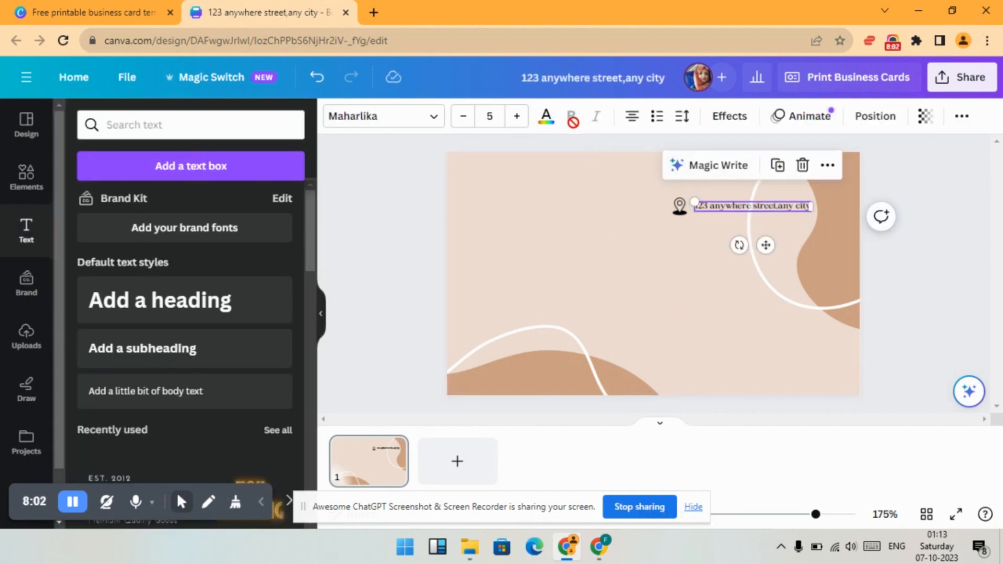
# - Increase the address text to size 6 and shift it right so it clears the location pin
pyautogui.click(517, 119)
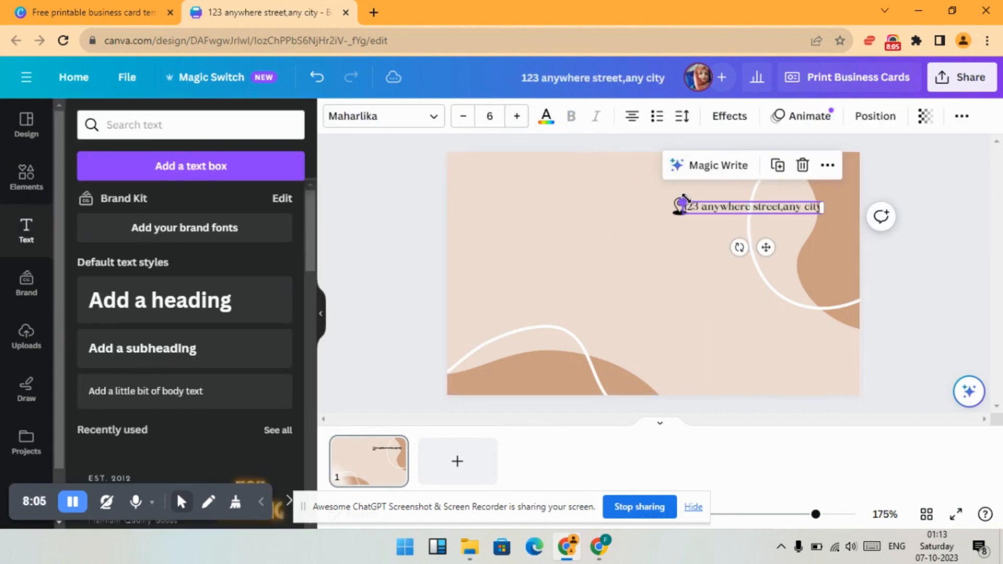
pyautogui.moveTo(728, 209); pyautogui.dragTo(740, 207)
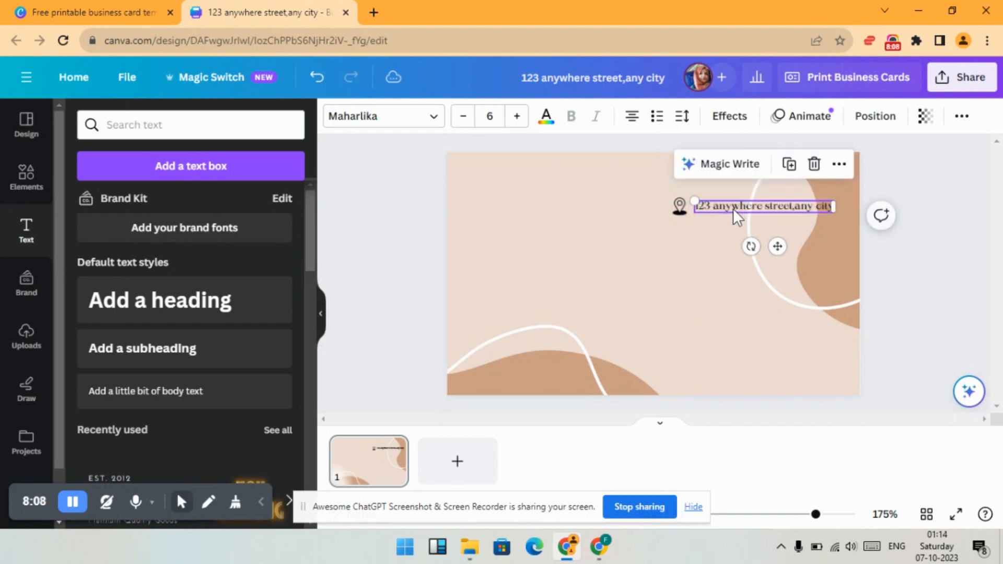
pyautogui.click(589, 256)
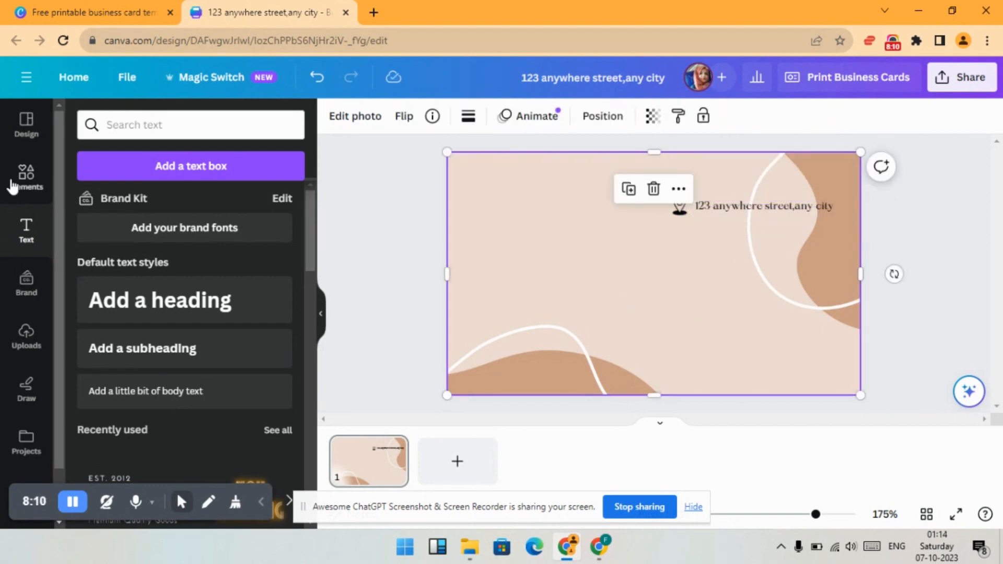
# - Search the graphic elements for "call icon"
pyautogui.click(27, 178)
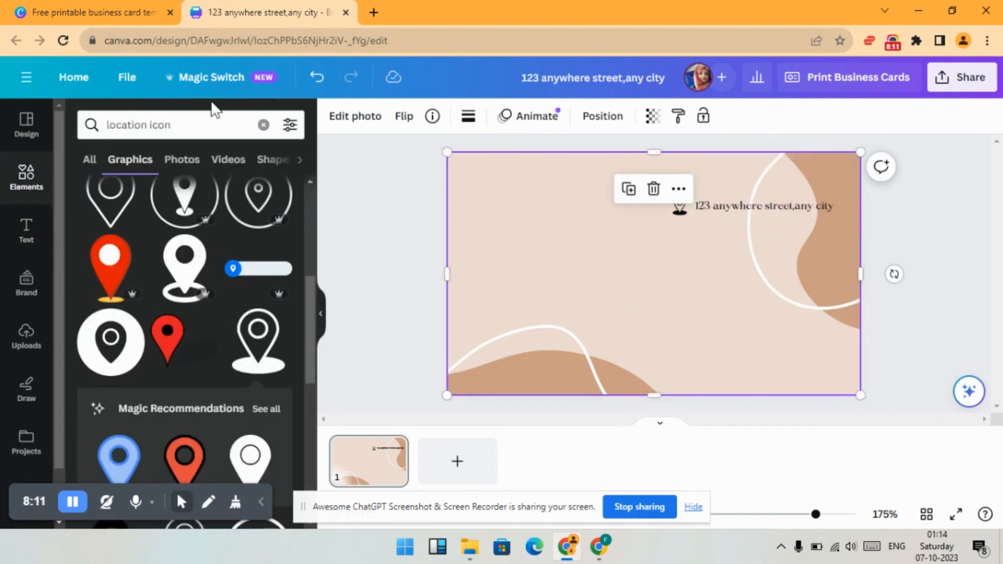
pyautogui.click(150, 128)
pyautogui.press('BackSpace')
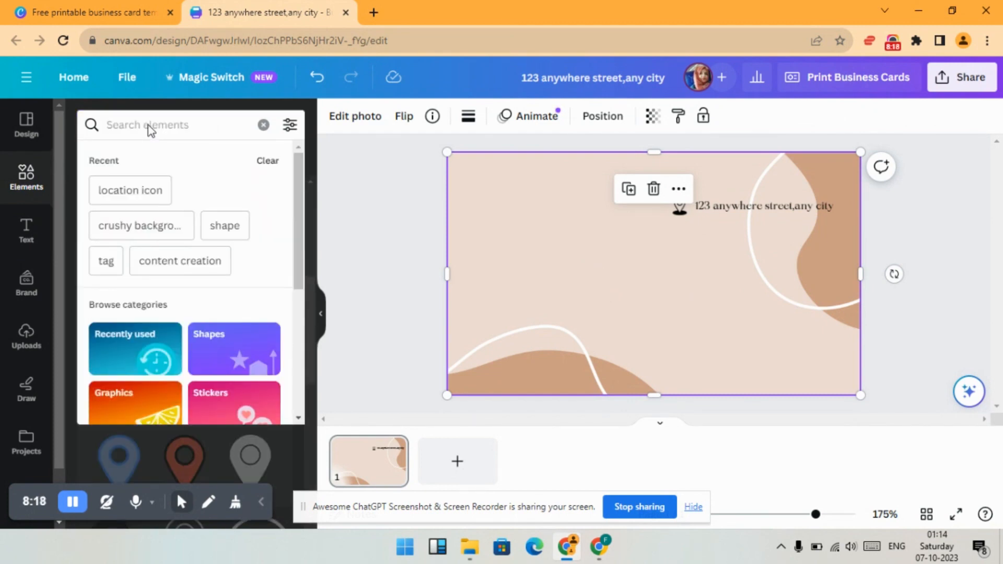
pyautogui.write('call')
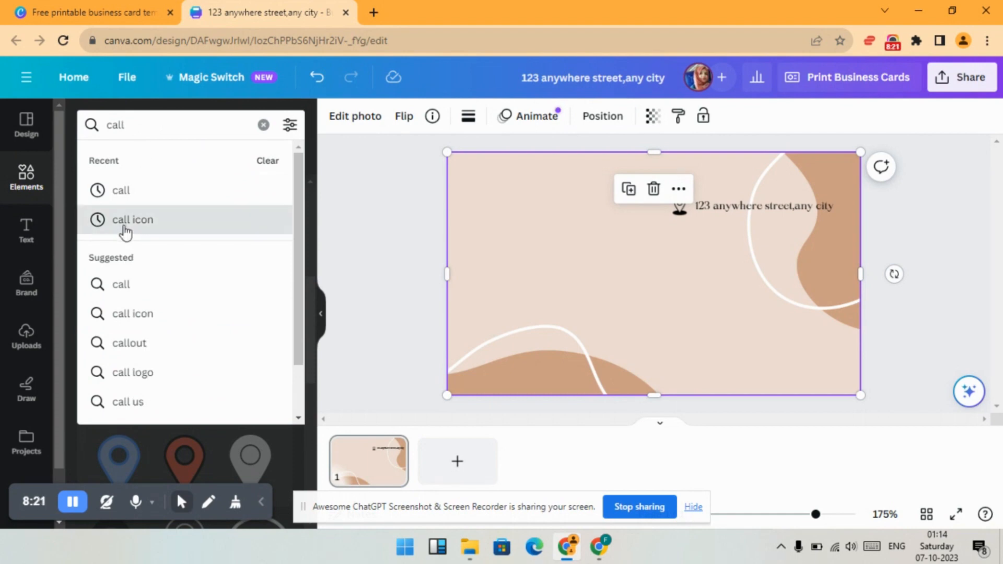
pyautogui.click(126, 222)
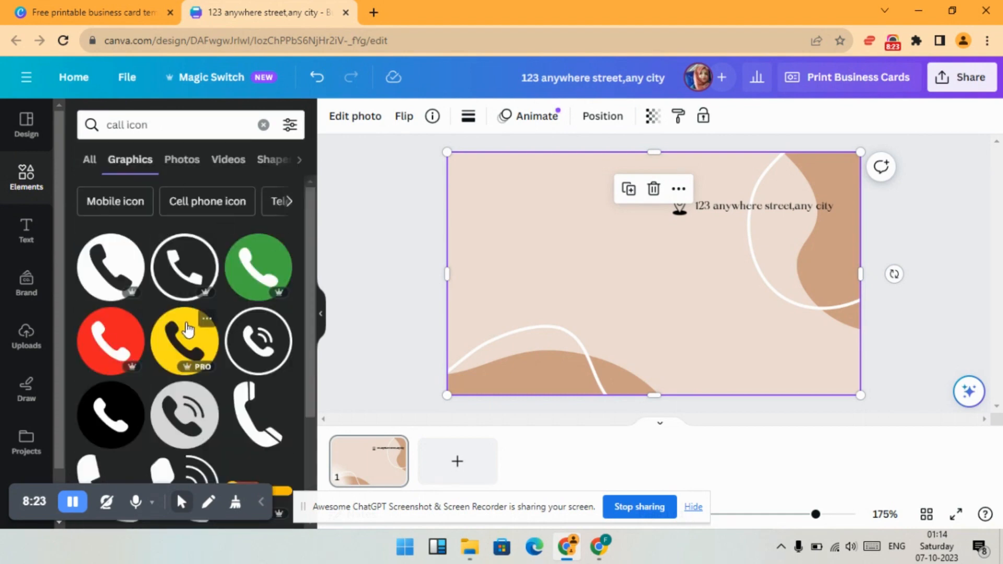
# - Add the circled ringing-handset icon, shrink it to about the location pin's size and place it just below the pin
pyautogui.scroll(-1, 175, 329)
pyautogui.scroll(-1, 176, 328)
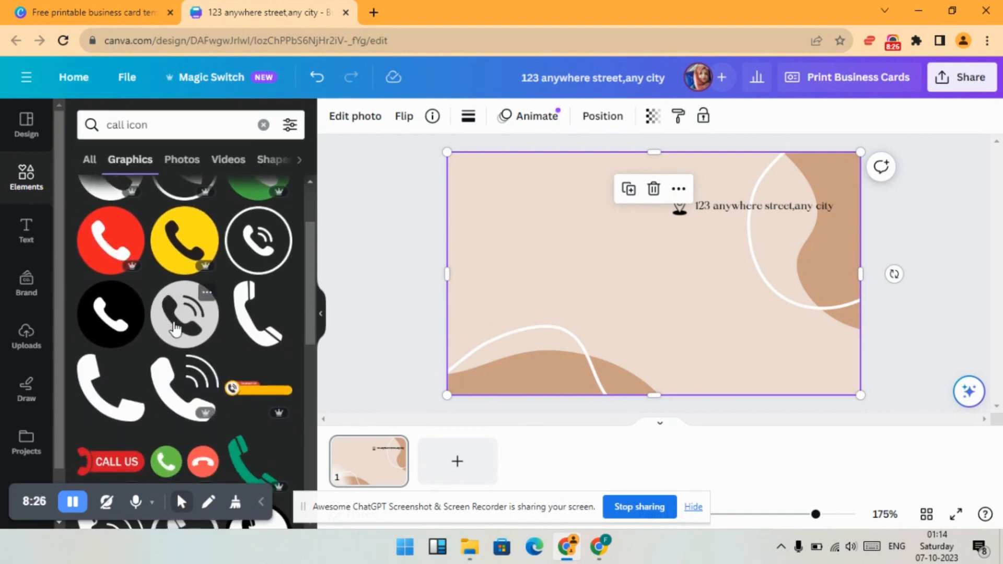
pyautogui.scroll(1, 255, 312)
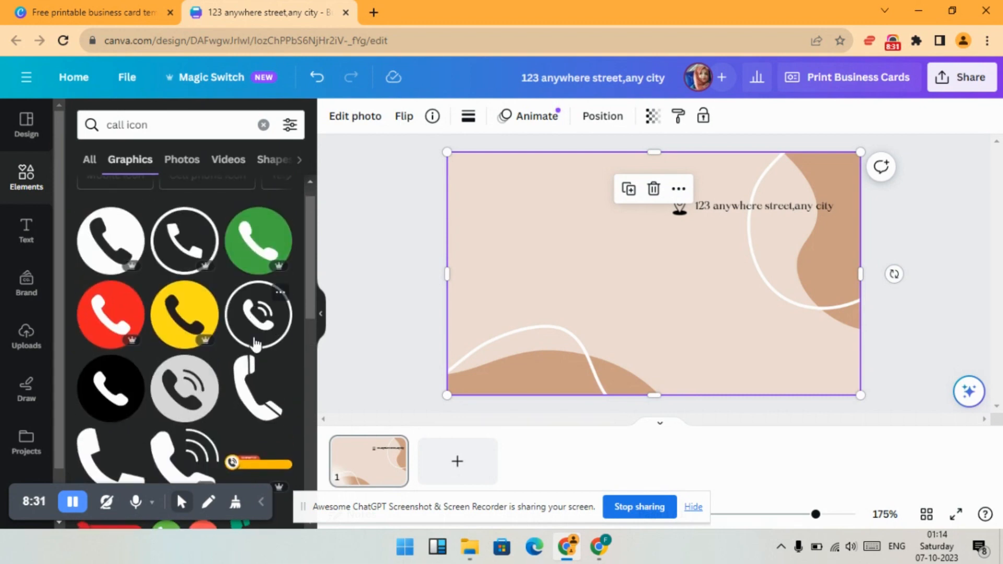
pyautogui.click(258, 319)
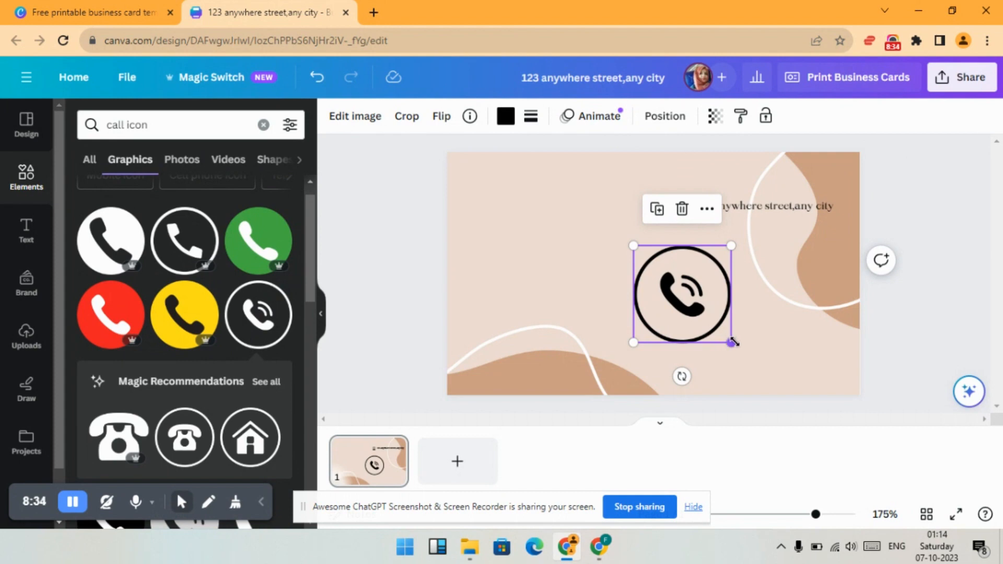
pyautogui.moveTo(733, 342); pyautogui.dragTo(691, 244)
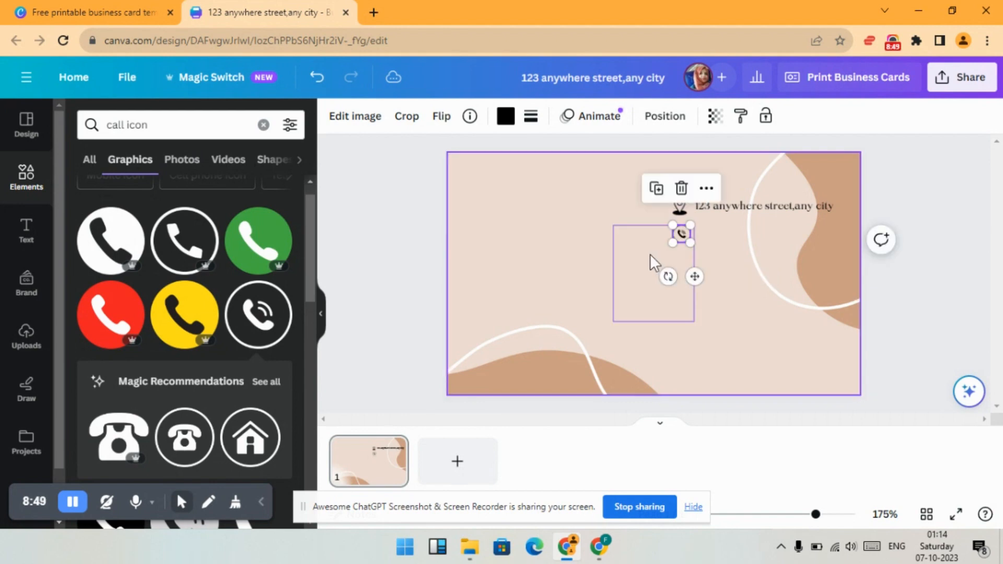
pyautogui.click(651, 256)
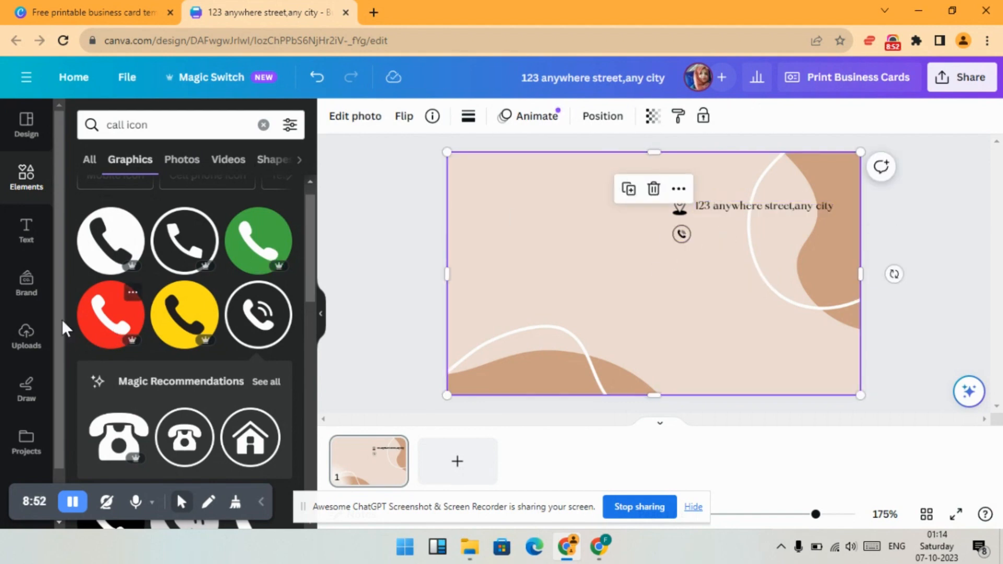
# - Add a subheading to the card and replace its placeholder text with the phone number
pyautogui.click(28, 232)
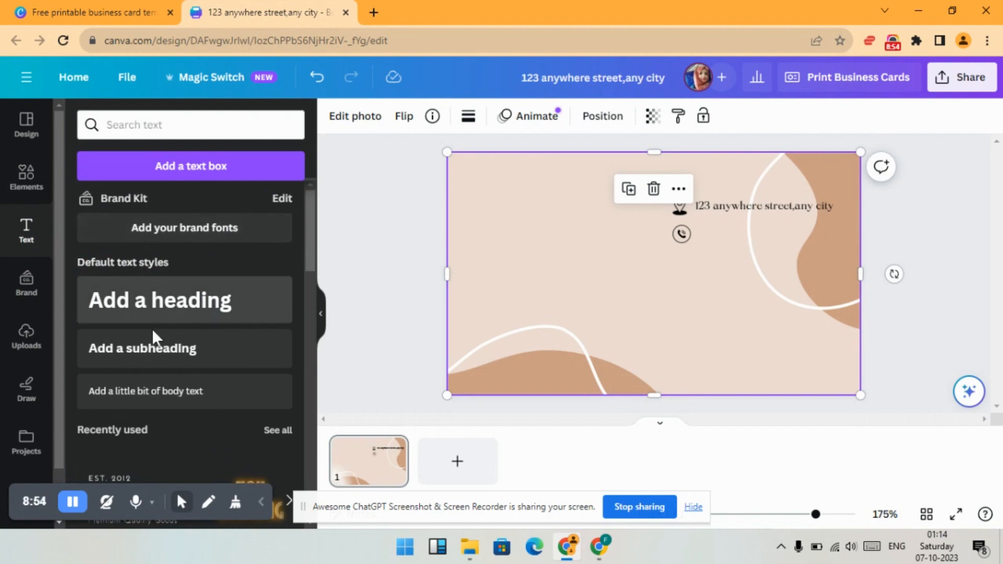
pyautogui.click(151, 347)
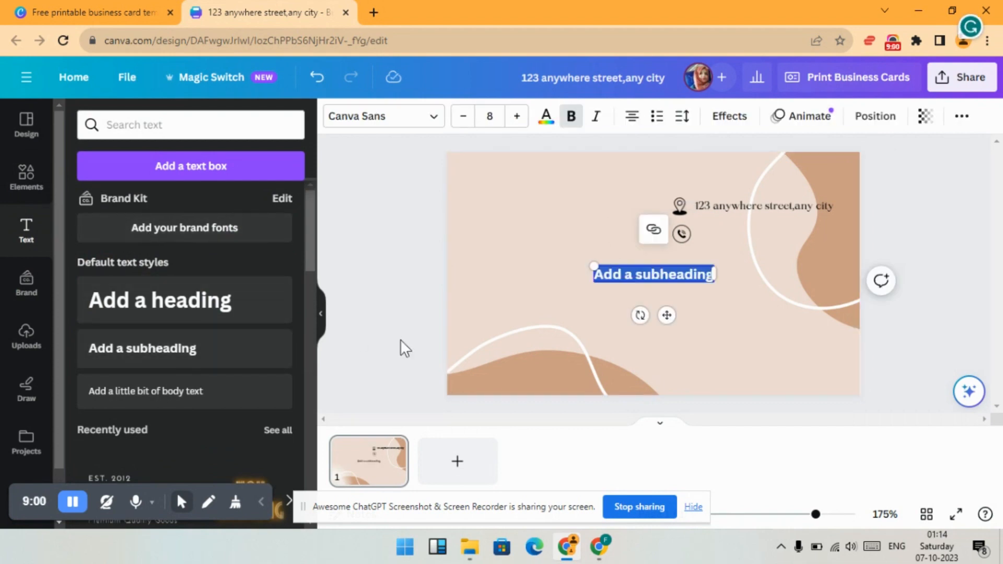
pyautogui.press('BackSpace')
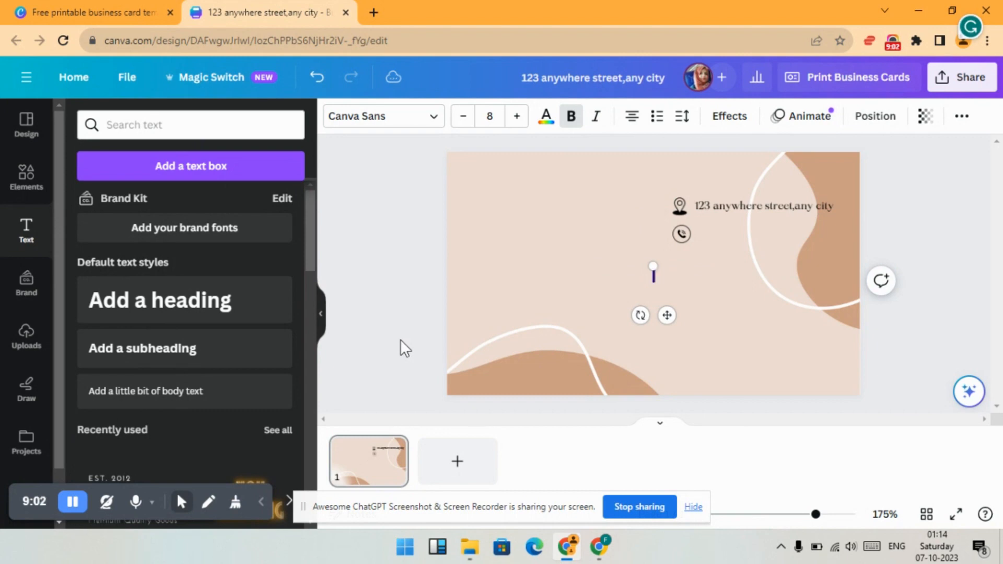
pyautogui.write('+12')
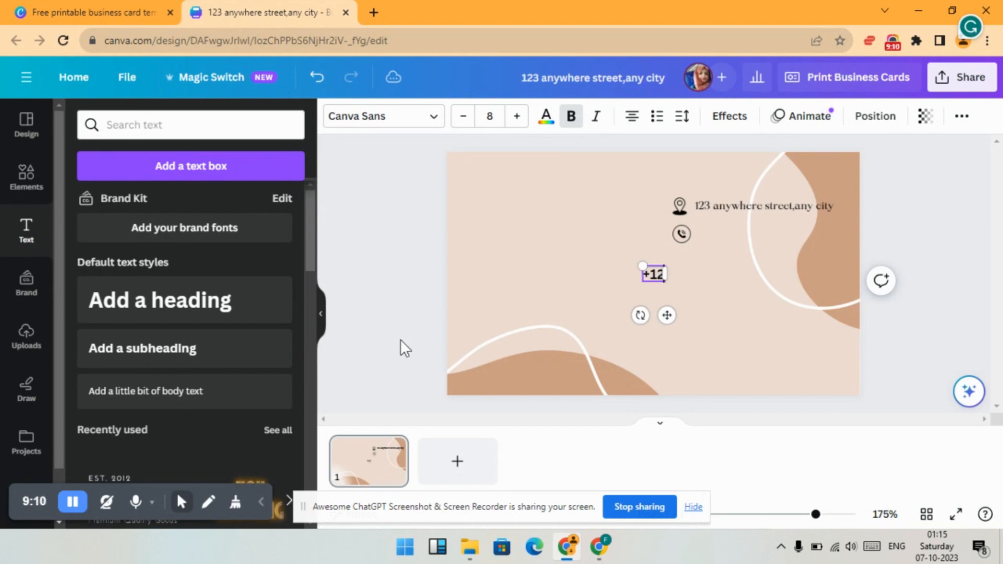
pyautogui.write('3 456')
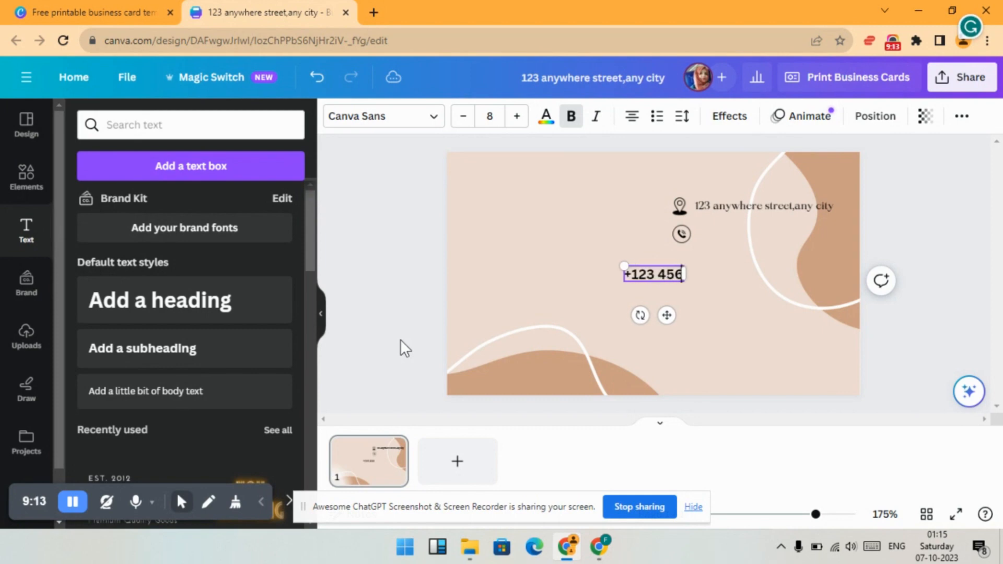
pyautogui.write(' 789')
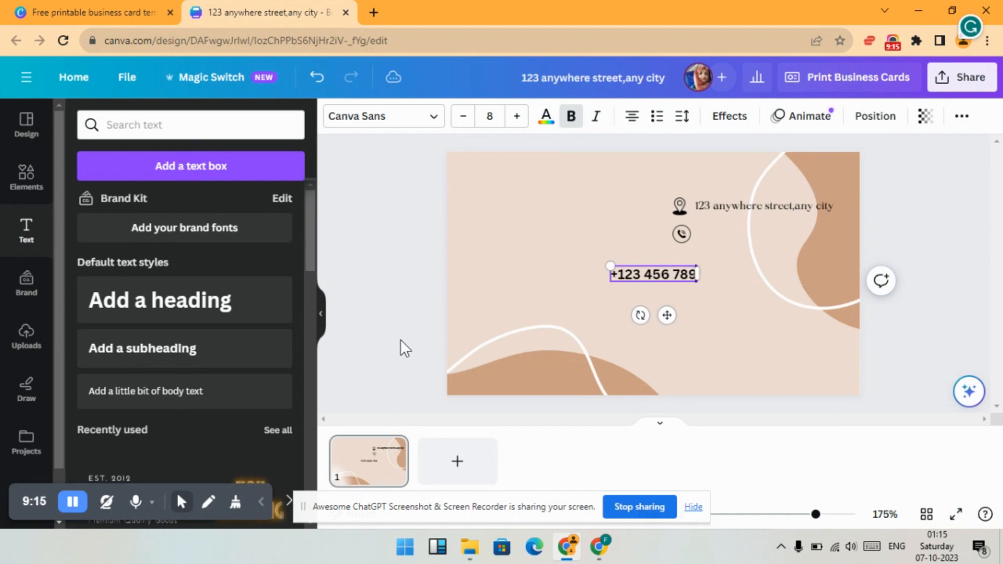
pyautogui.write('0')
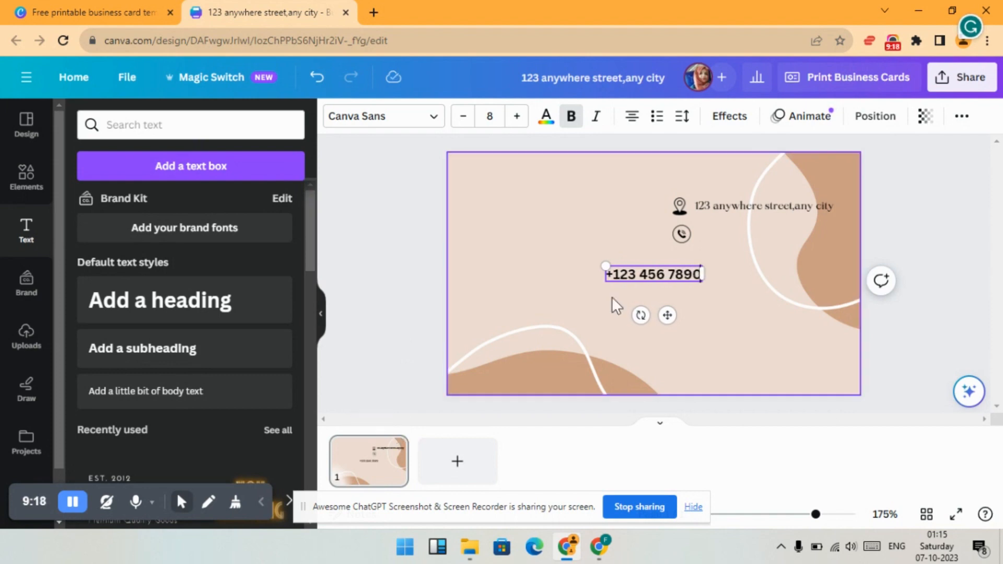
# - Reduce the phone number text to size 6 and place it just right of the phone icon
pyautogui.click(463, 116)
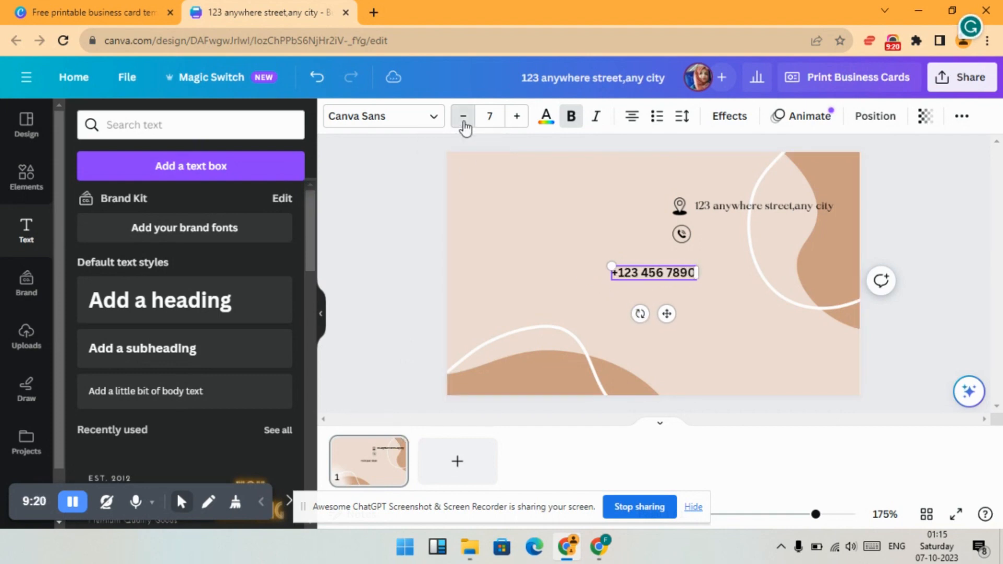
pyautogui.click(463, 116)
pyautogui.moveTo(635, 278); pyautogui.dragTo(729, 230)
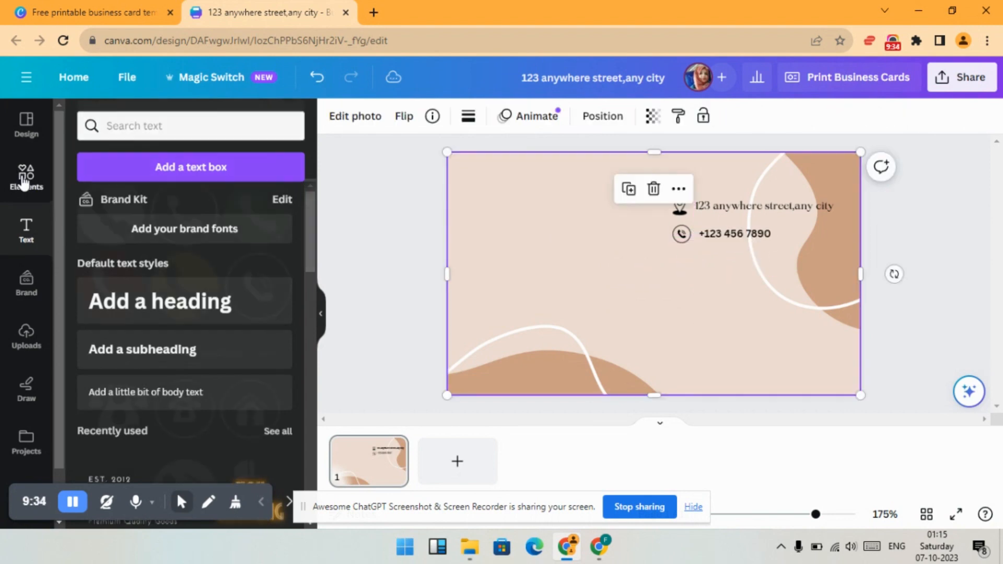
# - Search the graphic elements for "email icon" and add the black circled envelope to the card
pyautogui.click(27, 177)
pyautogui.tripleClick(198, 127)
pyautogui.press('BackSpace')
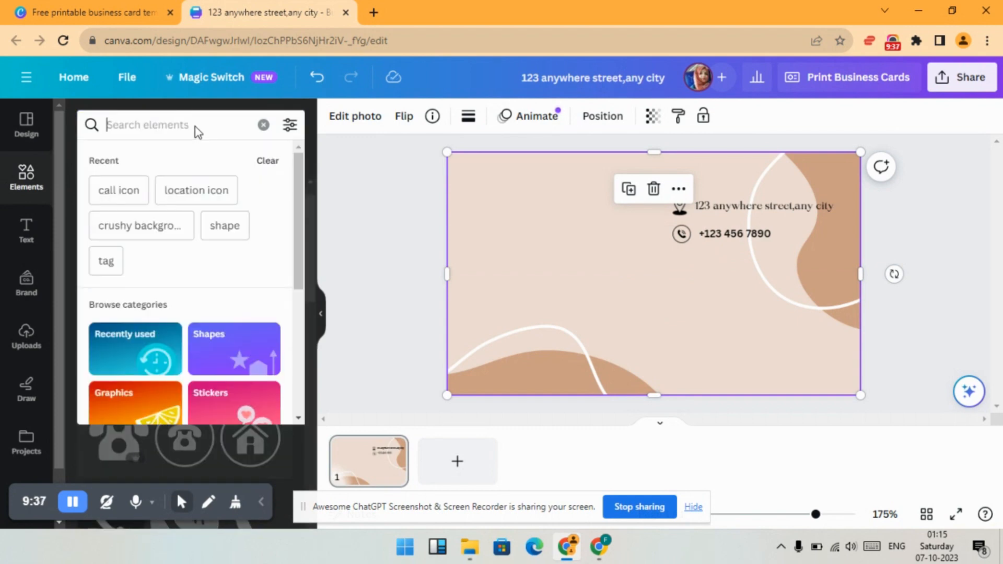
pyautogui.click(72, 502)
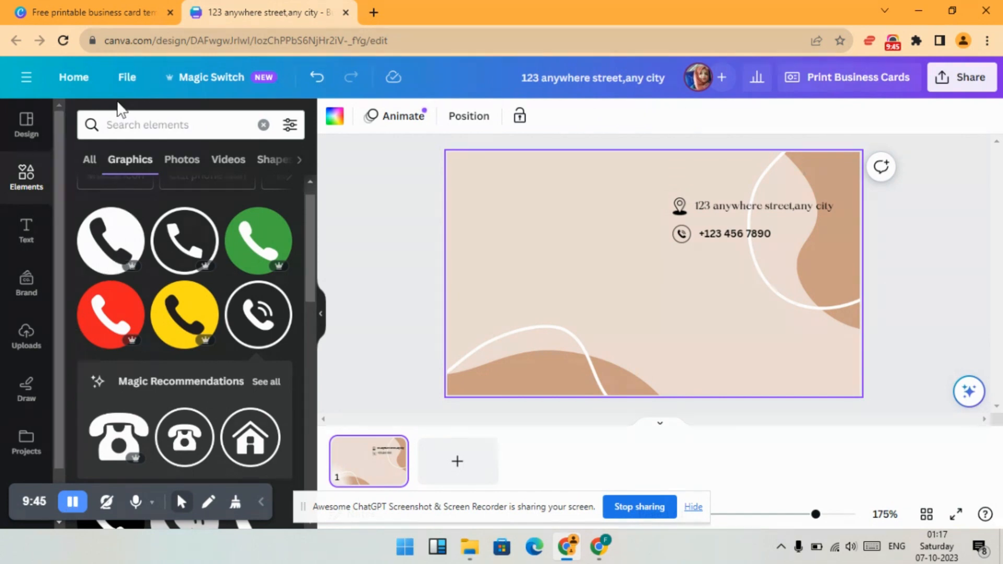
pyautogui.click(132, 126)
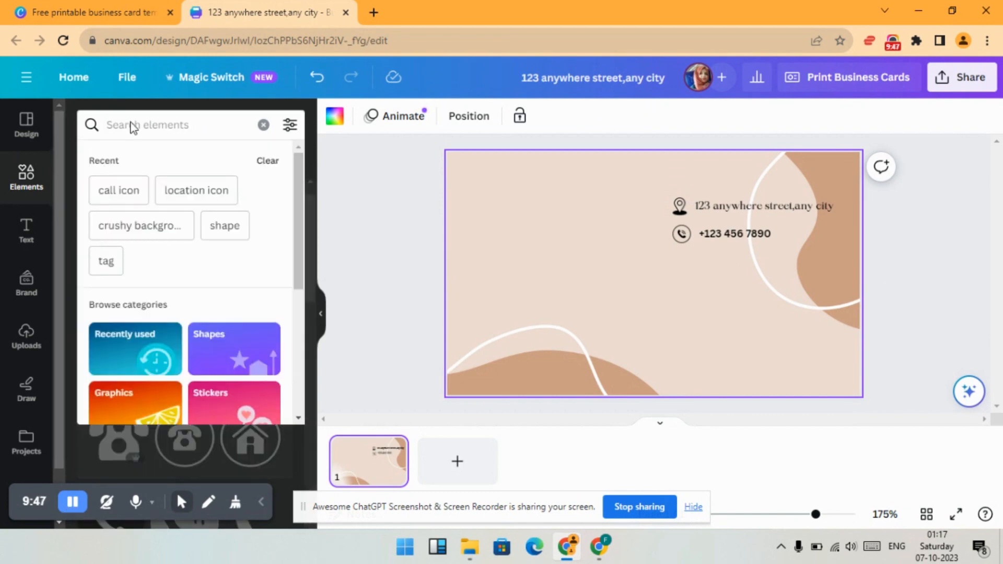
pyautogui.write('email')
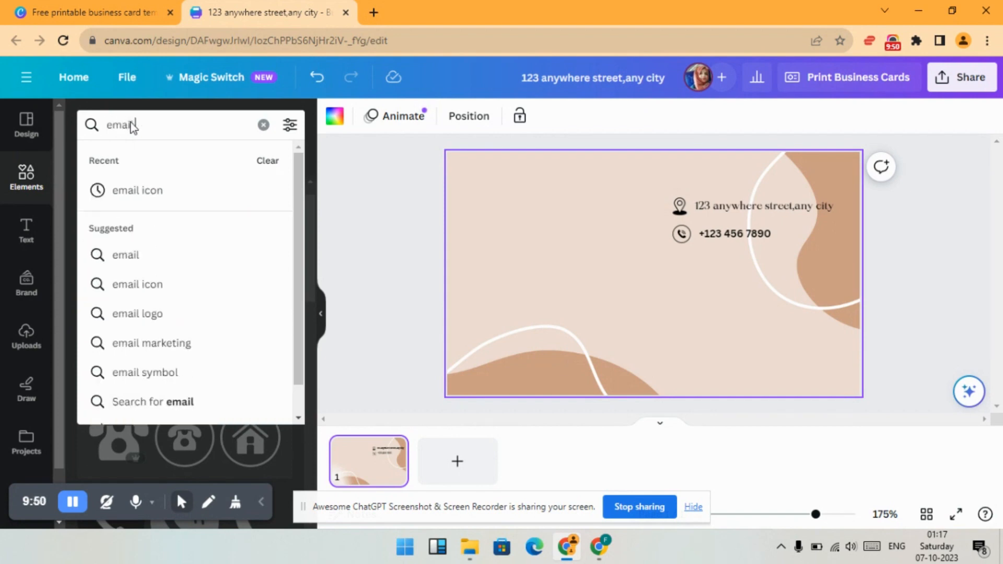
pyautogui.click(148, 197)
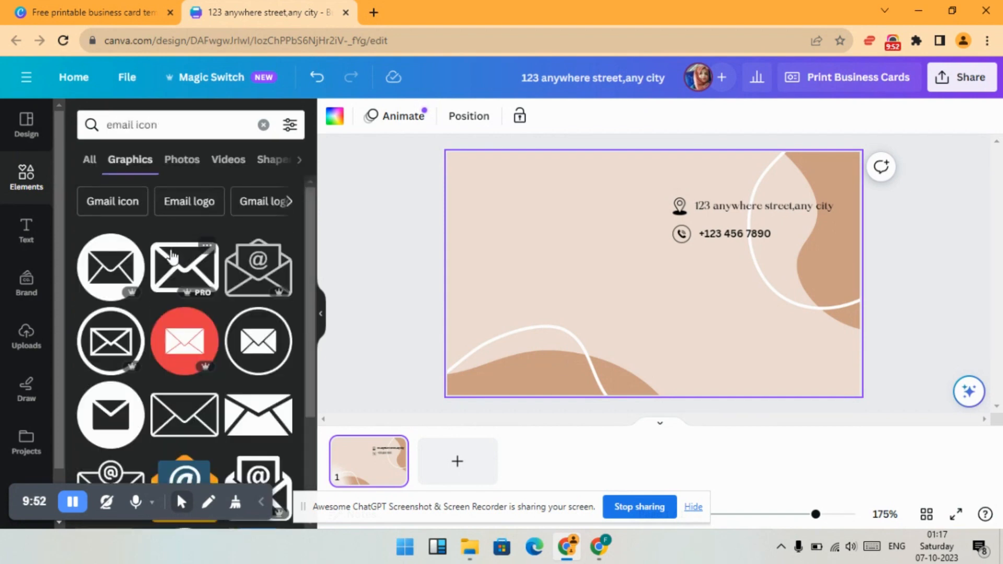
pyautogui.scroll(-1, 226, 354)
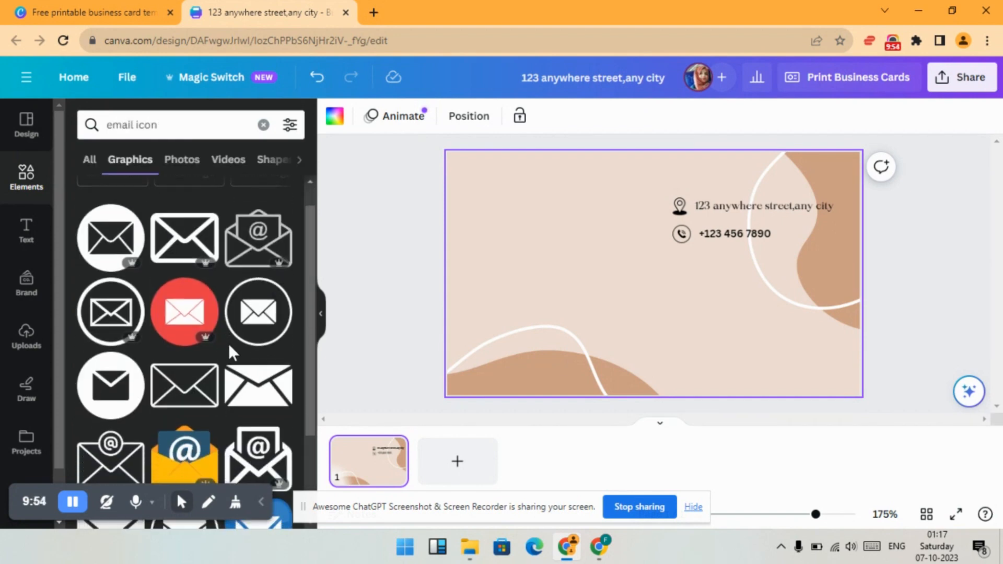
pyautogui.click(251, 319)
# - Change the graphics search to "website icon" and add the thin circled globe to the card
pyautogui.click(136, 127)
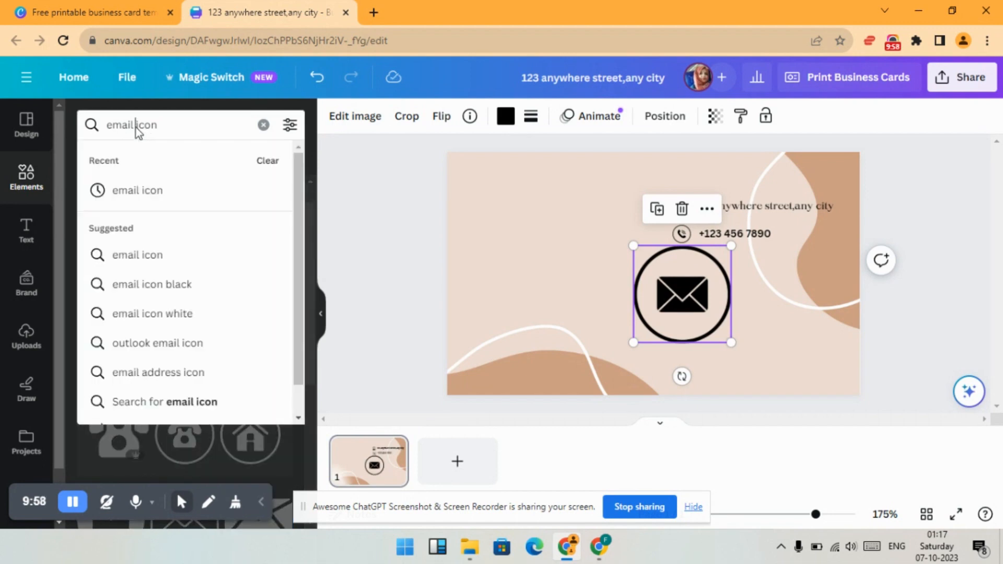
pyautogui.press('BackSpace')
pyautogui.press('BackSpace')
pyautogui.press('BackSpace')
pyautogui.press('BackSpace')
pyautogui.press('BackSpace')
pyautogui.press('BackSpace')
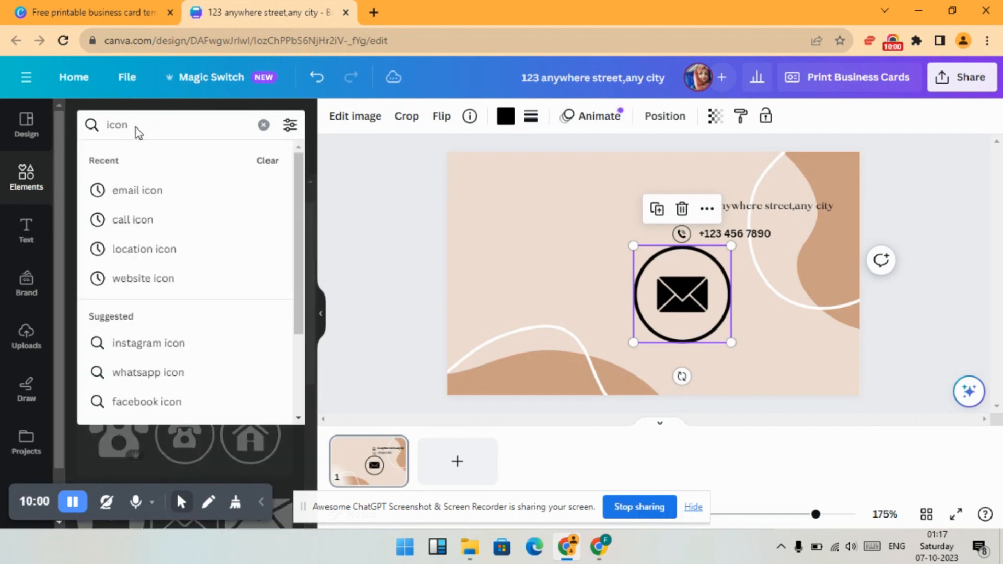
pyautogui.write('website')
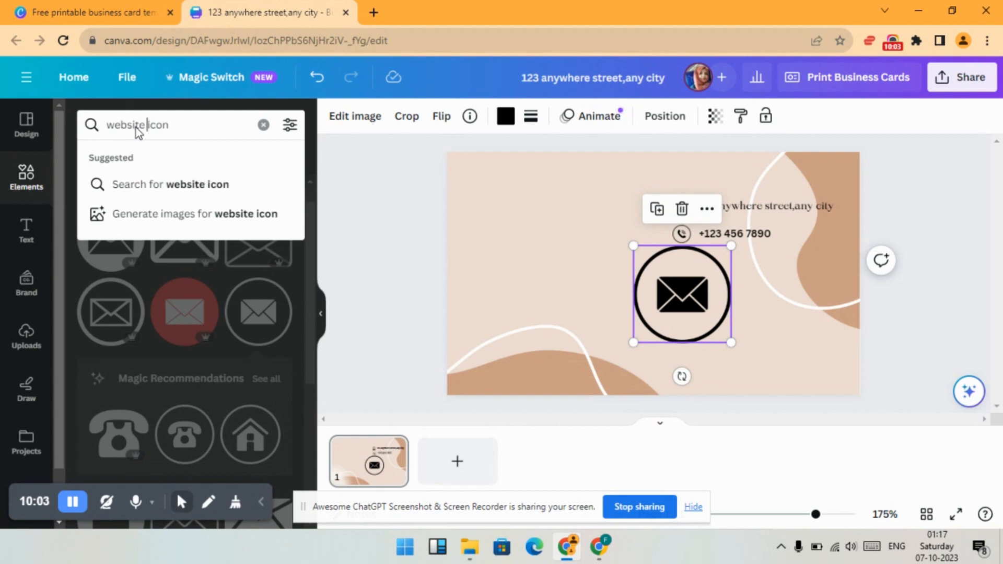
pyautogui.click(165, 188)
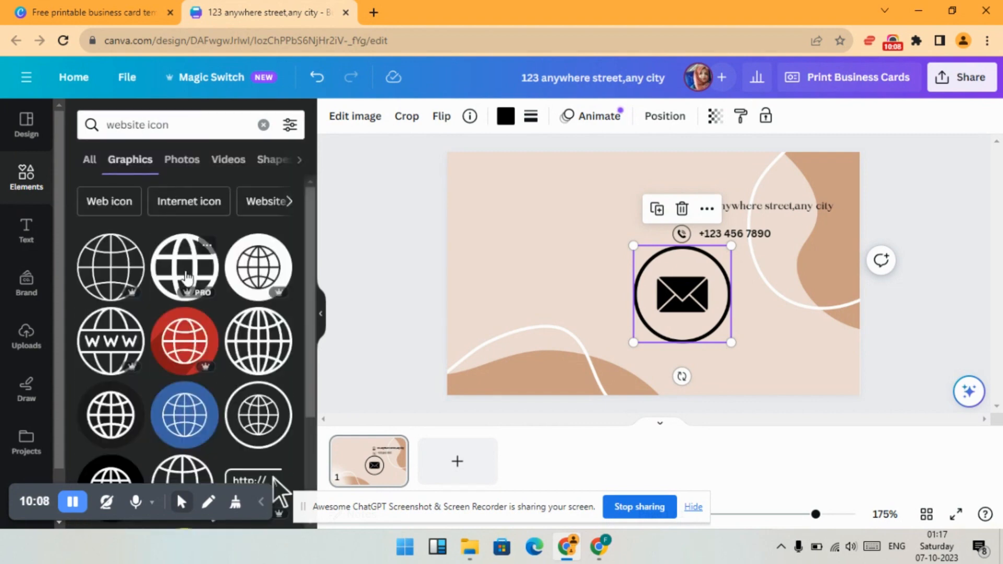
pyautogui.press('Escape')
pyautogui.scroll(-3, 262, 273)
pyautogui.click(261, 271)
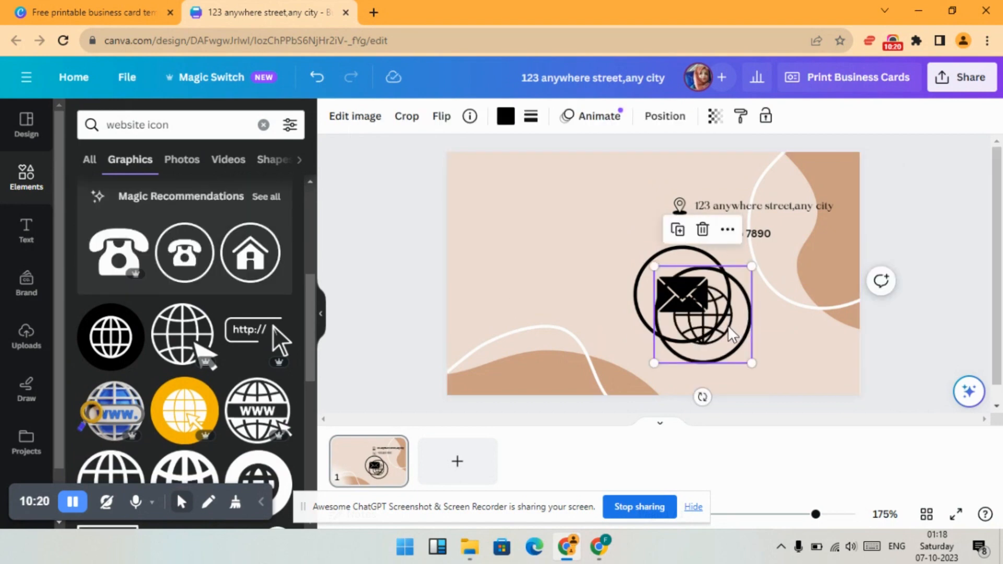
# - Move the globe icon aside, then shrink the envelope icon and place it directly below the phone icon
pyautogui.moveTo(689, 335); pyautogui.dragTo(546, 320)
pyautogui.moveTo(701, 313); pyautogui.dragTo(734, 321)
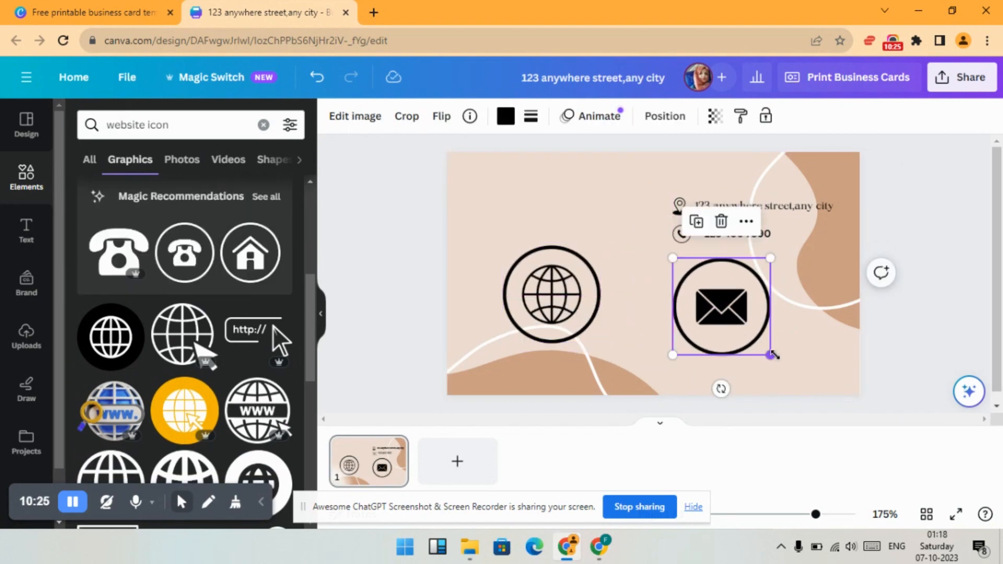
pyautogui.moveTo(770, 355); pyautogui.dragTo(685, 274)
# - Shrink the globe icon to match the other contact icons and place it directly below the envelope icon
pyautogui.moveTo(551, 289); pyautogui.dragTo(721, 333)
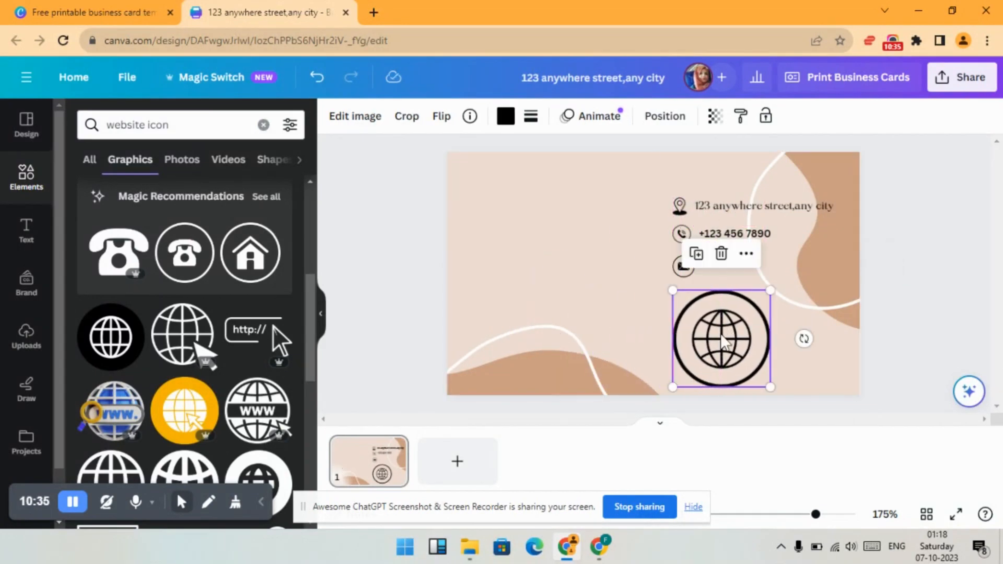
pyautogui.moveTo(769, 386); pyautogui.dragTo(694, 312)
pyautogui.click(534, 392)
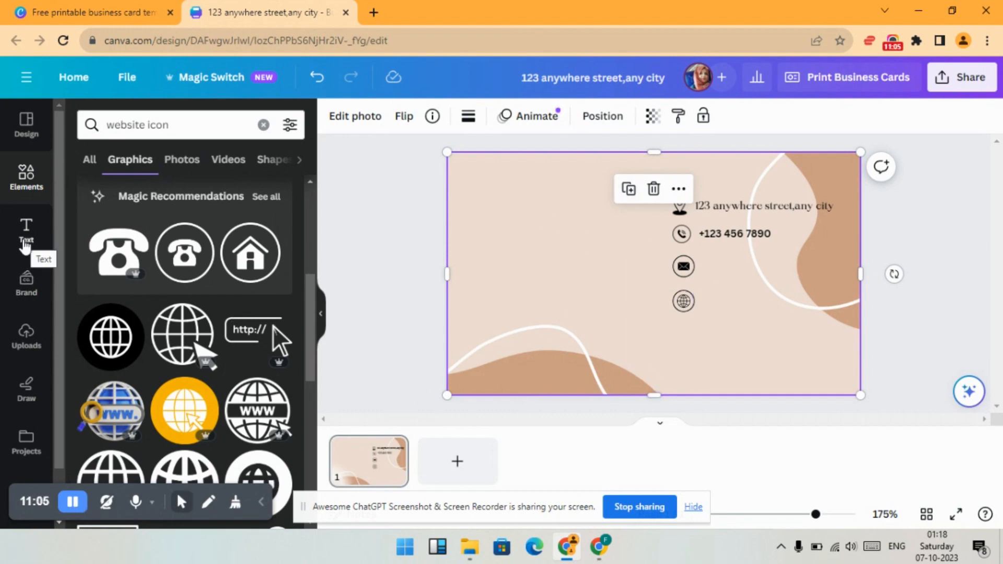
# - Add two subheading text boxes and move the second one below and left of the first
pyautogui.click(28, 241)
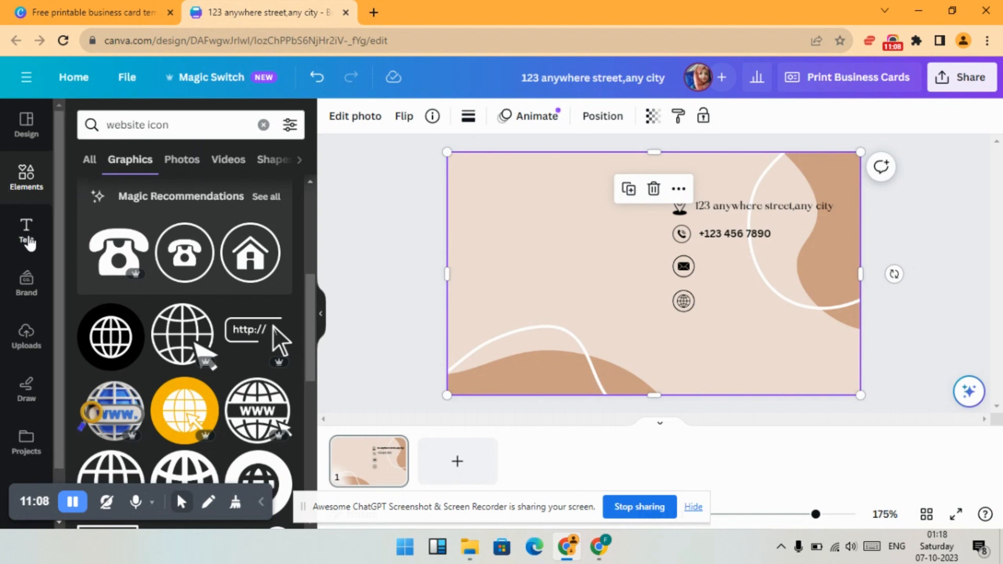
pyautogui.click(165, 351)
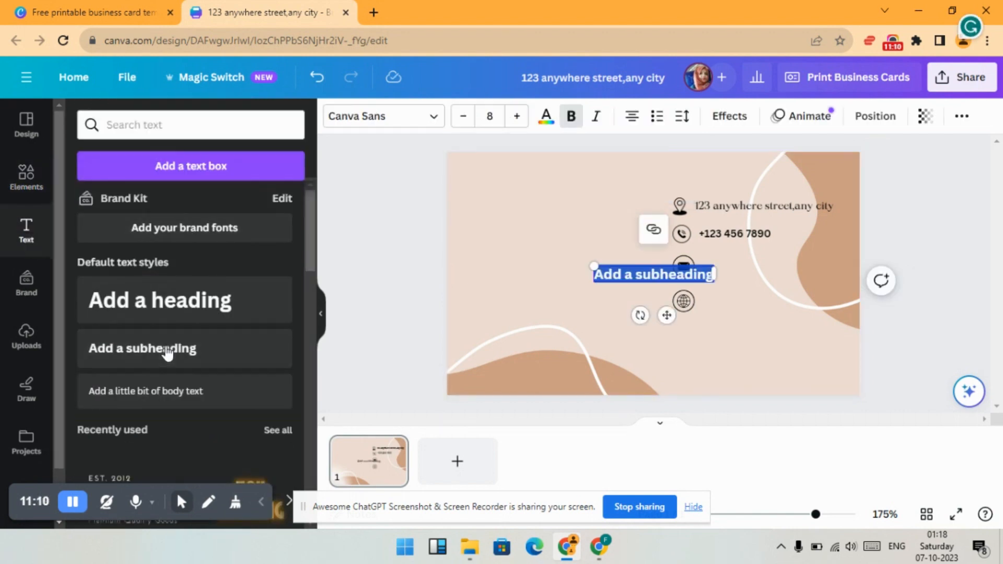
pyautogui.click(167, 354)
pyautogui.moveTo(614, 298); pyautogui.dragTo(550, 321)
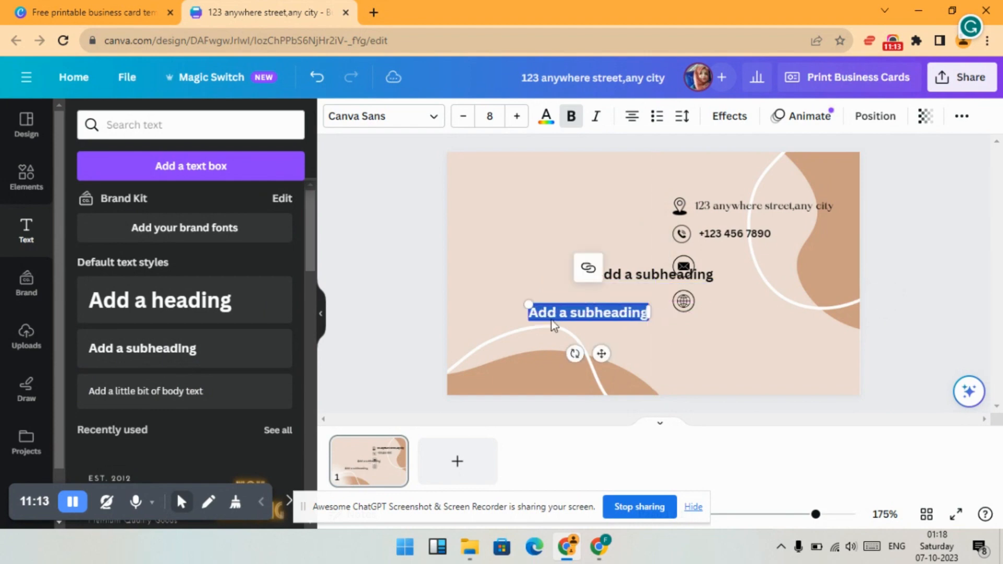
# - Move the first subheading beside the envelope icon and replace its text with the contact email address
pyautogui.click(670, 272)
pyautogui.moveTo(670, 272); pyautogui.dragTo(777, 262)
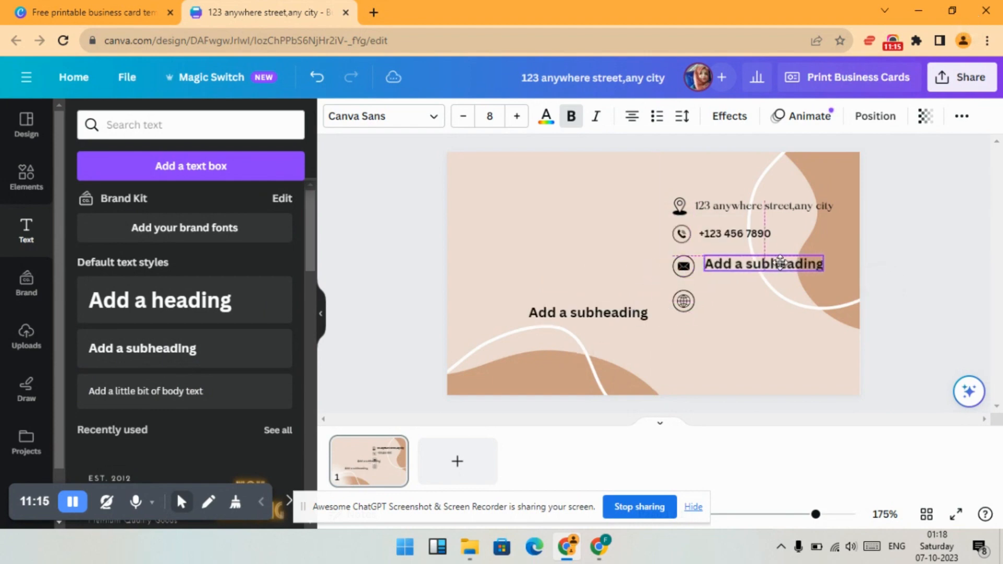
pyautogui.doubleClick(776, 261)
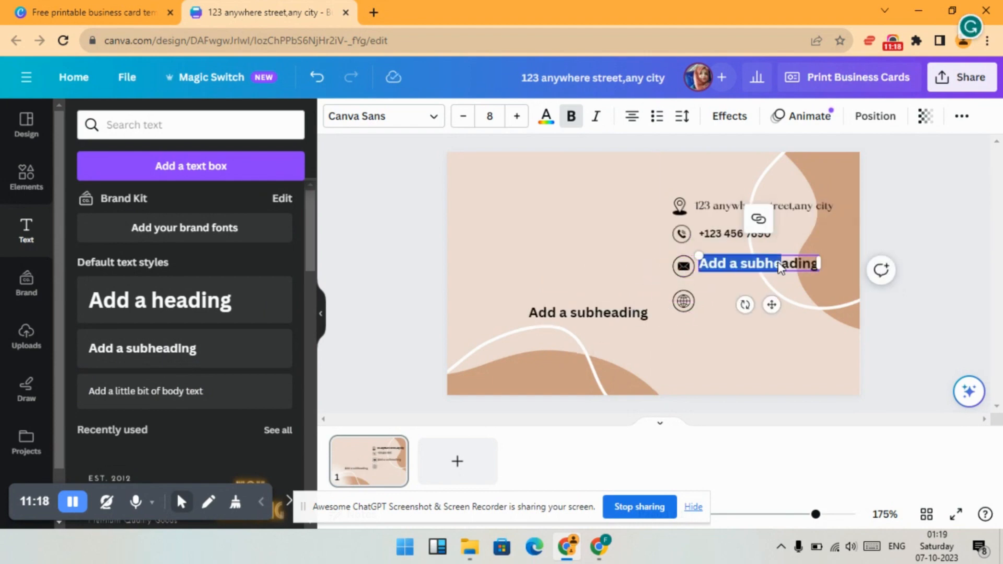
pyautogui.tripleClick(814, 264)
pyautogui.write('really')
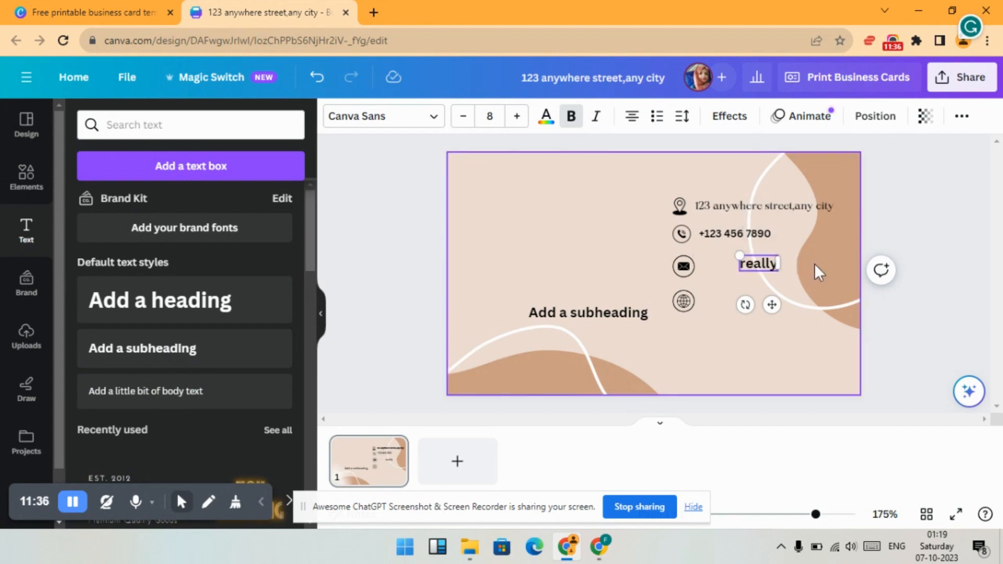
pyautogui.write('great2')
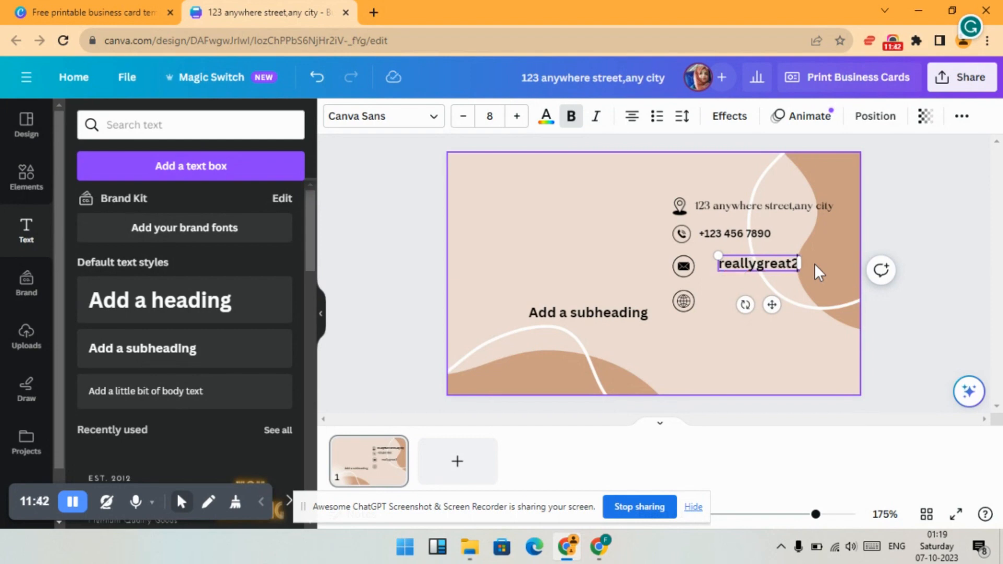
pyautogui.press('BackSpace')
pyautogui.write('@')
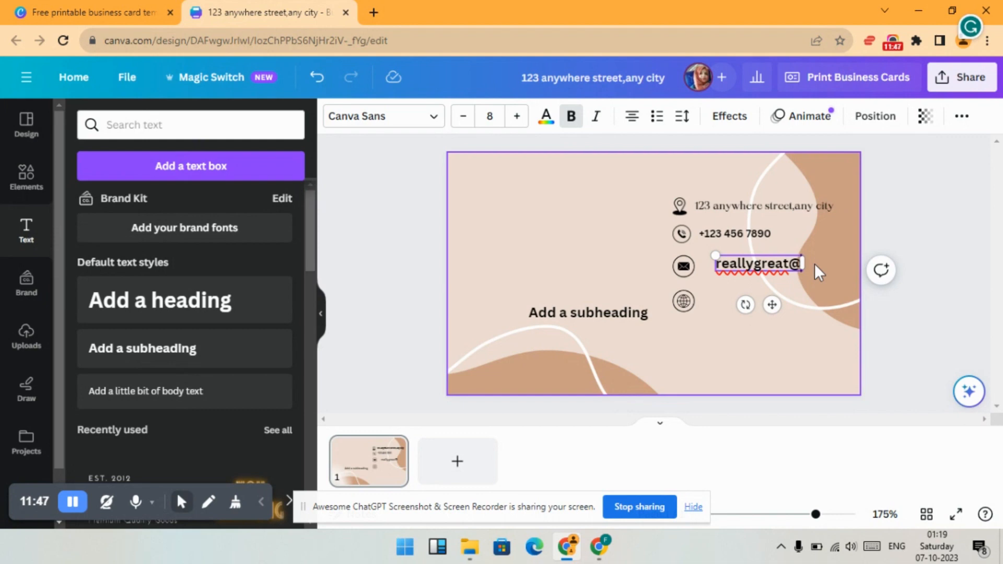
pyautogui.write('MAIL')
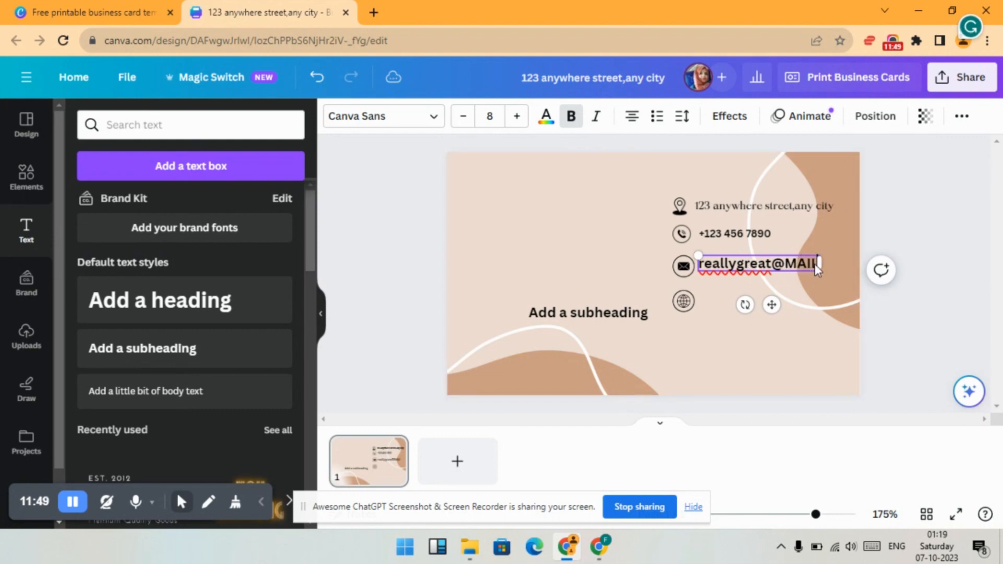
pyautogui.press('BackSpace')
pyautogui.press('BackSpace')
pyautogui.press('BackSpace')
pyautogui.press('BackSpace')
pyautogui.press('BackSpace')
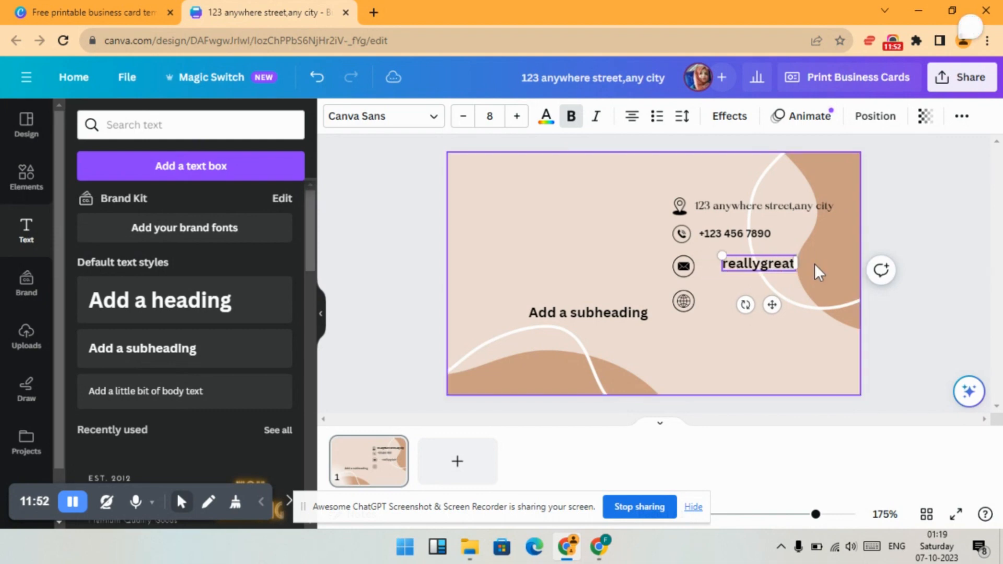
pyautogui.write('@ma')
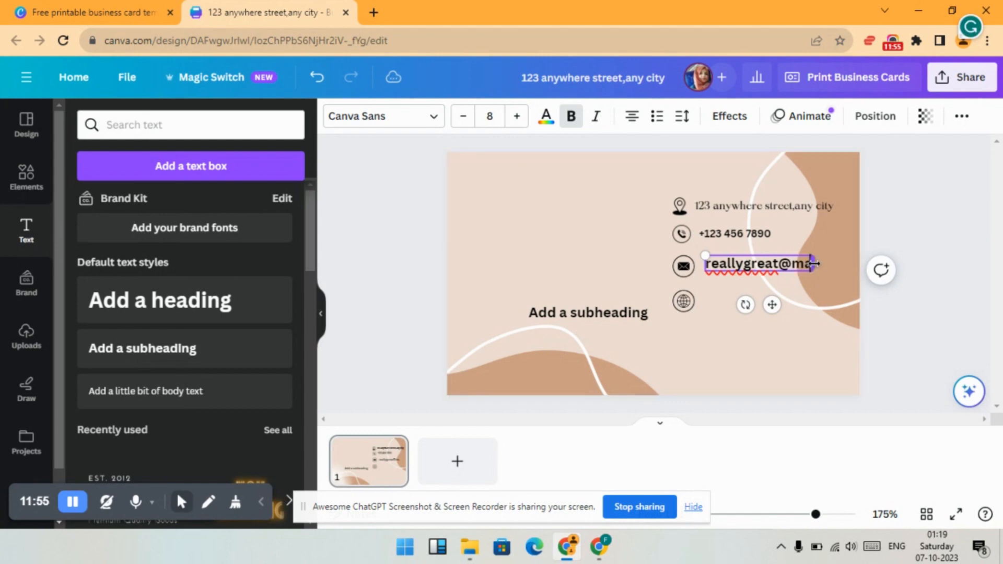
pyautogui.write('il.com')
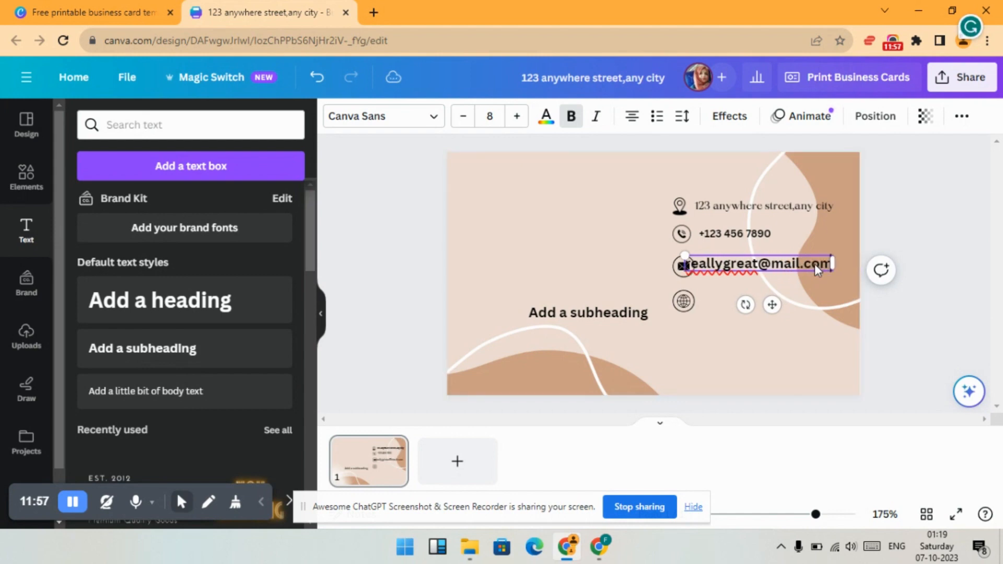
# - Set the email text's font size to 6 and align it directly beside the envelope icon
pyautogui.click(464, 116)
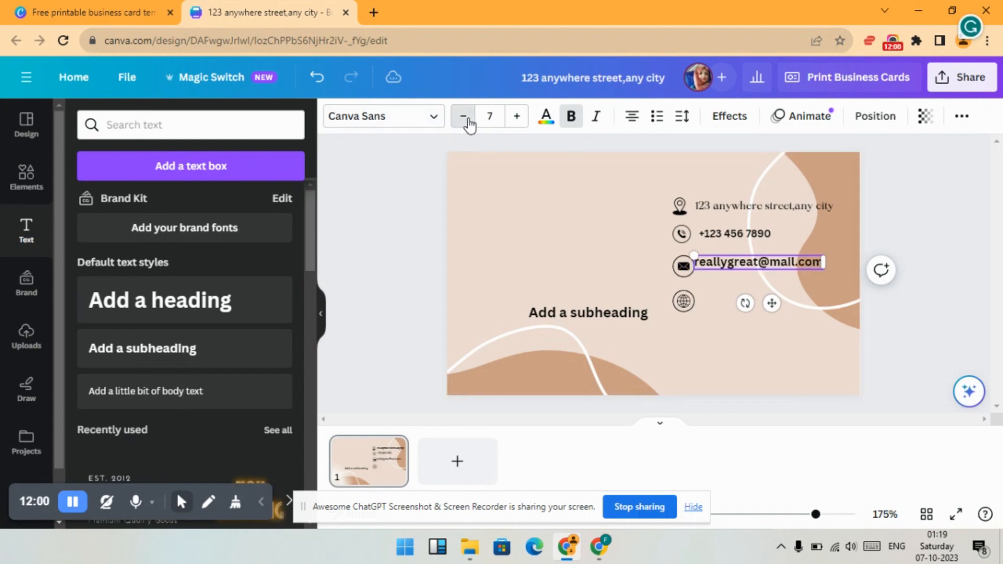
pyautogui.click(463, 117)
pyautogui.click(464, 116)
pyautogui.click(464, 116)
pyautogui.click(517, 116)
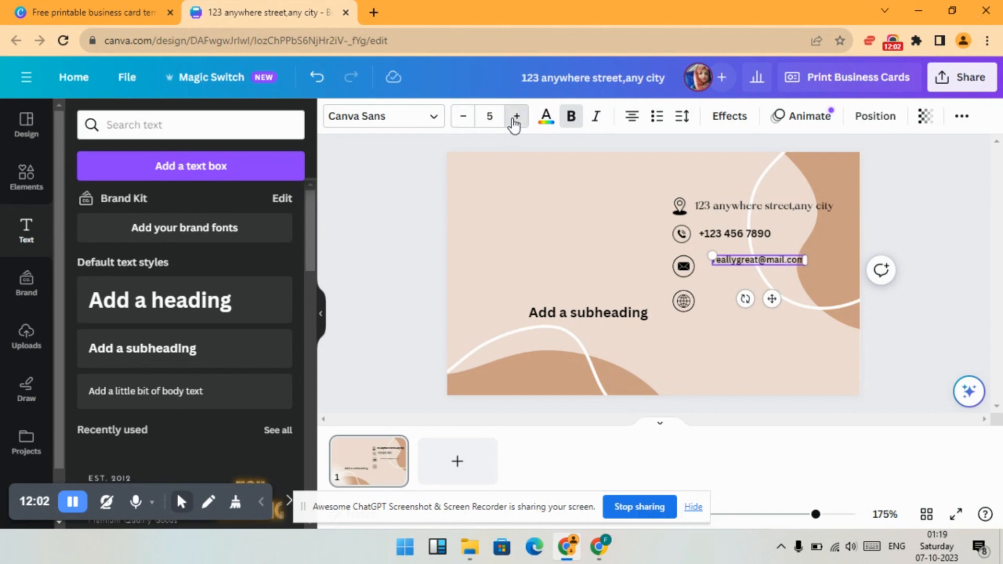
pyautogui.click(514, 121)
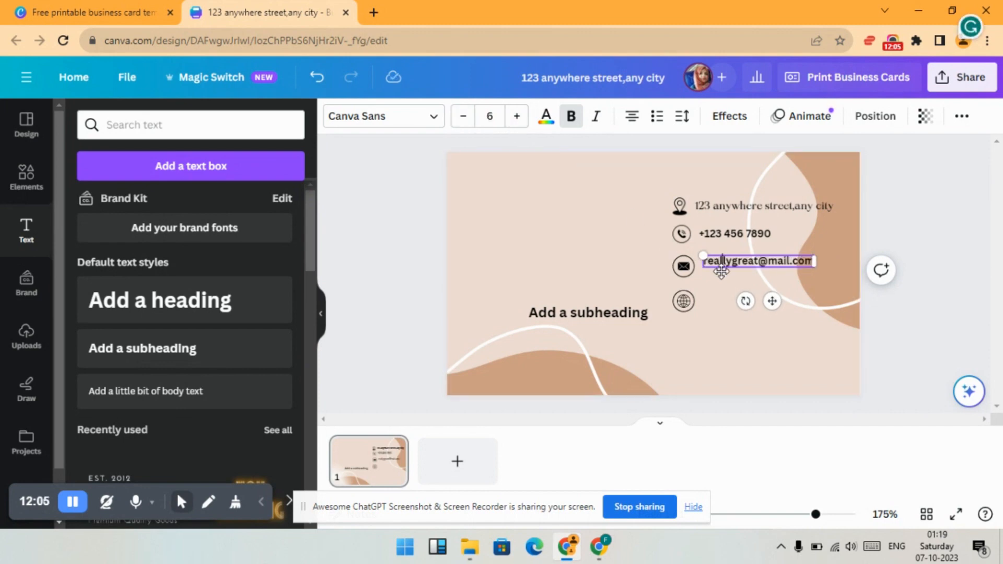
pyautogui.moveTo(722, 271); pyautogui.dragTo(719, 272)
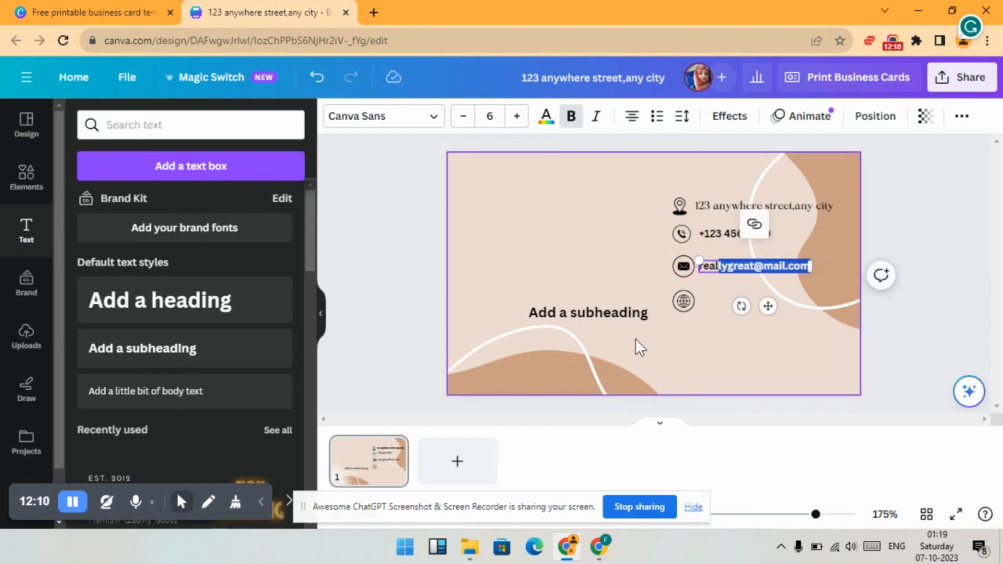
pyautogui.click(604, 313)
pyautogui.moveTo(604, 313); pyautogui.dragTo(704, 305)
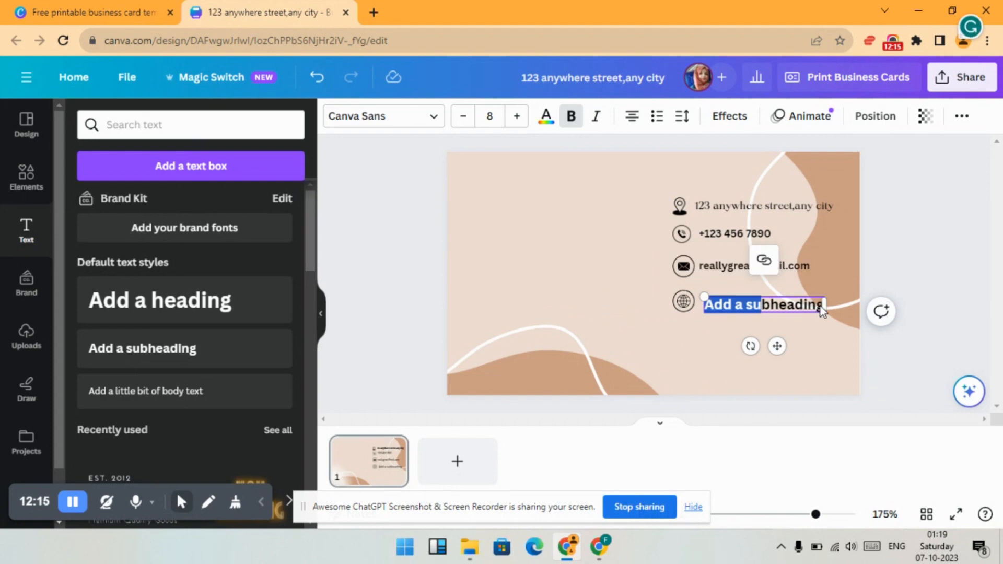
pyautogui.write('www')
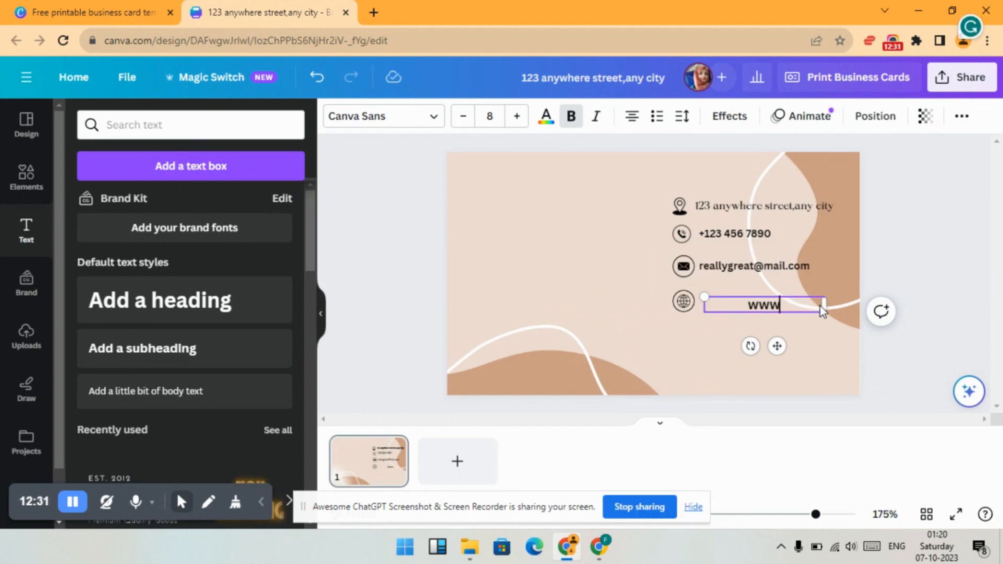
pyautogui.write('.rea')
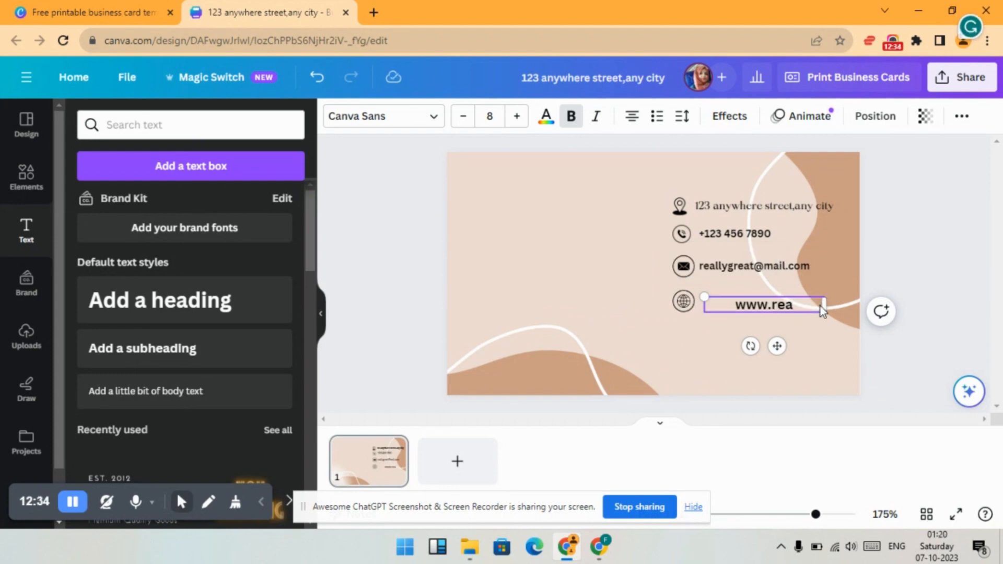
pyautogui.write('llygreat')
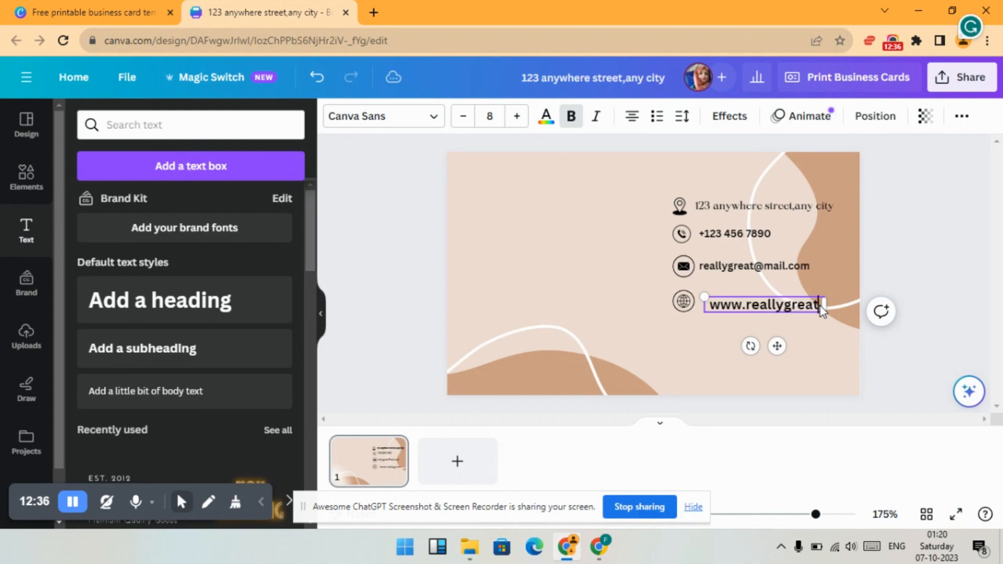
pyautogui.write('th')
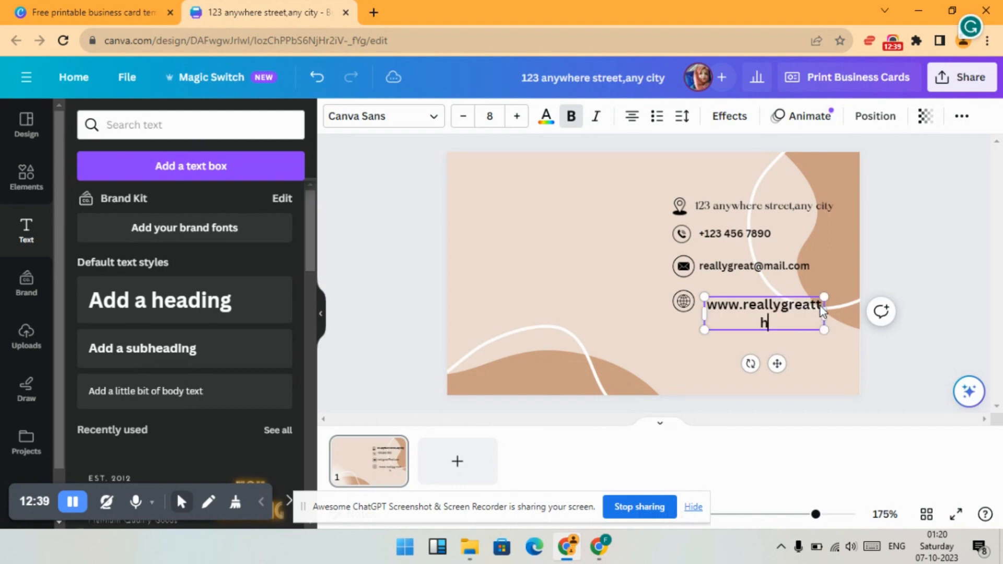
pyautogui.write('ings.com')
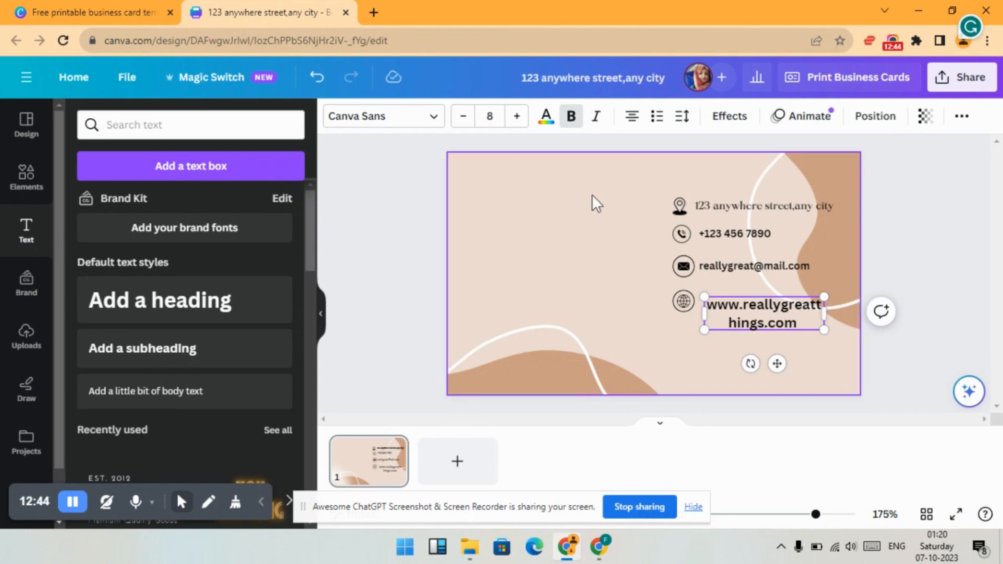
# - Reduce the website text to font size 5 so the address fits on one line beside the globe icon
pyautogui.click(462, 118)
pyautogui.click(461, 118)
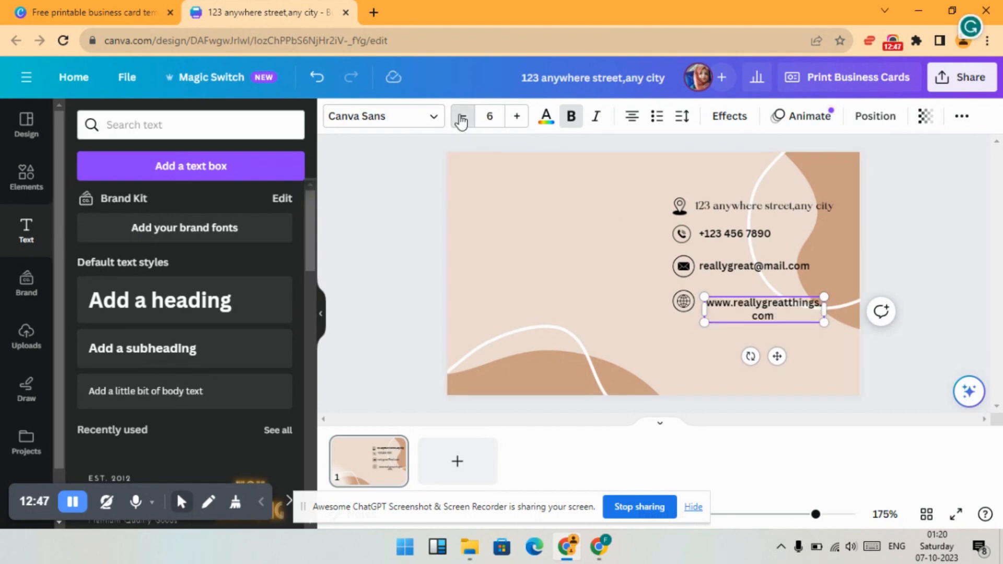
pyautogui.click(462, 119)
pyautogui.click(461, 119)
pyautogui.click(461, 119)
pyautogui.click(516, 116)
pyautogui.click(515, 117)
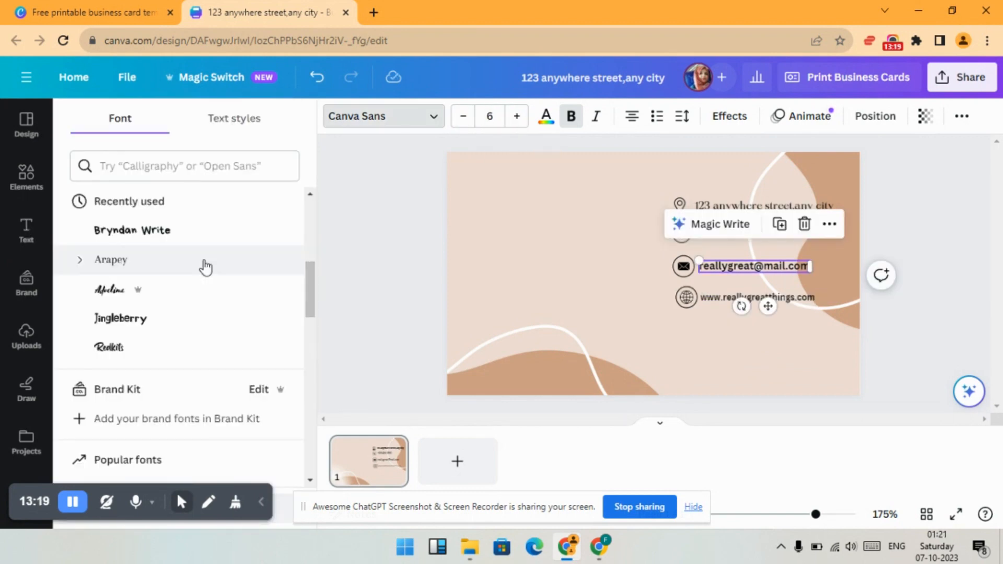
# - Apply the Maharlika font to the email text and the website text
pyautogui.scroll(-3, 202, 266)
pyautogui.scroll(6, 202, 266)
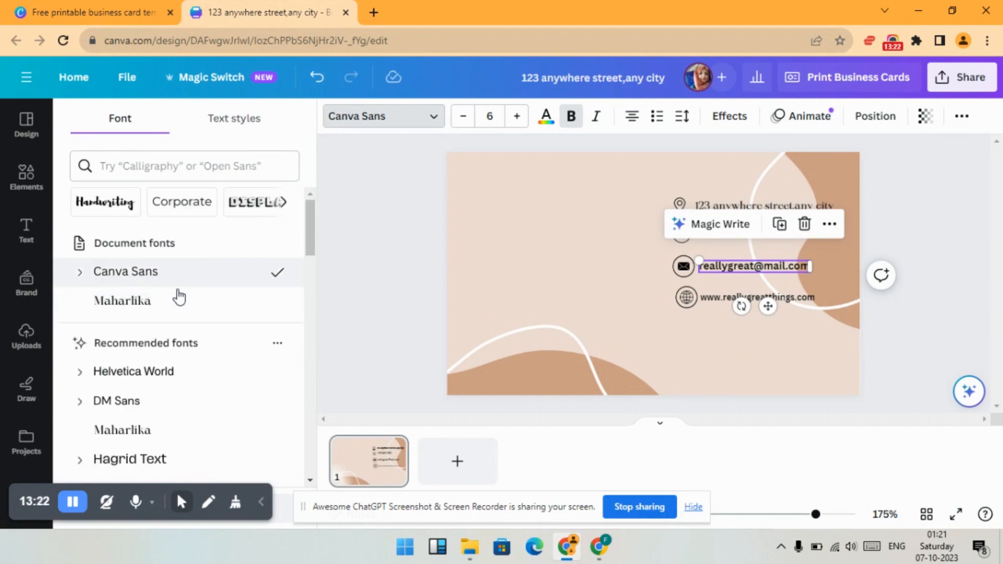
pyautogui.click(166, 307)
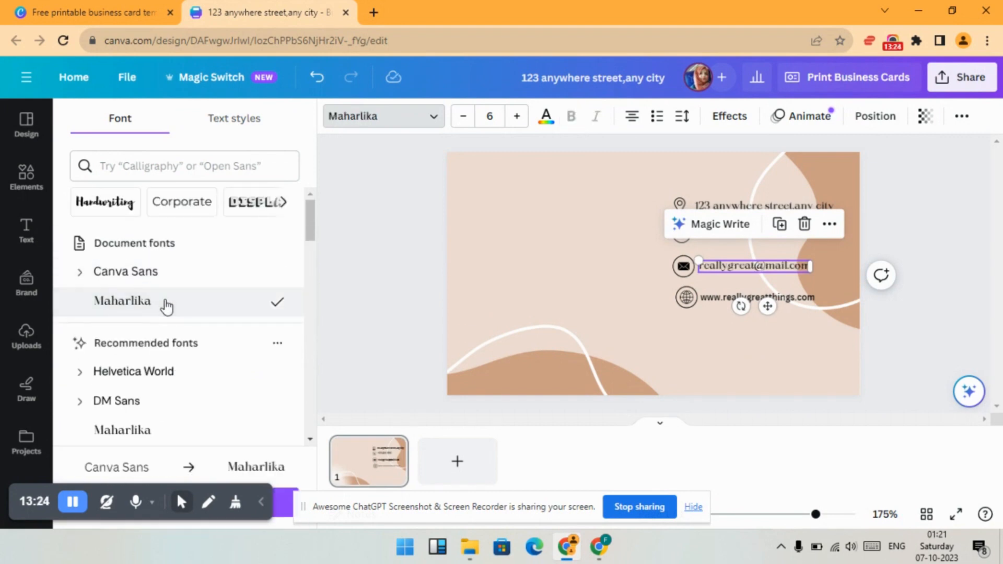
pyautogui.click(712, 298)
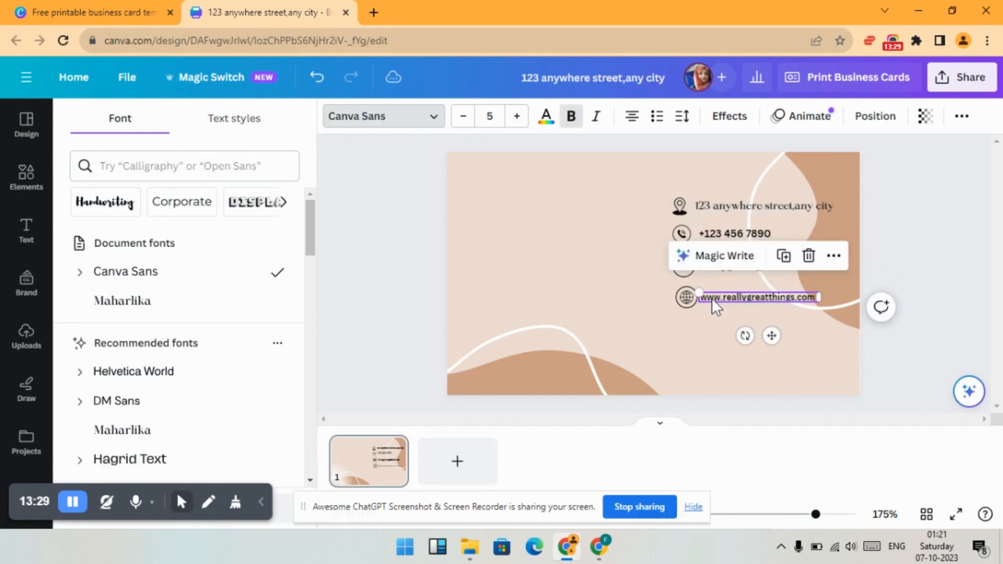
pyautogui.click(156, 312)
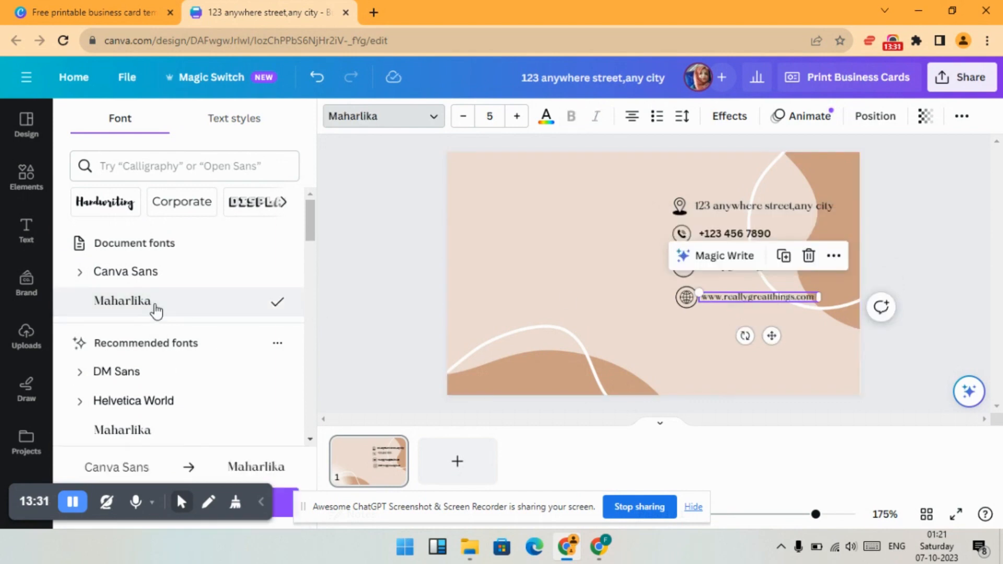
pyautogui.click(695, 328)
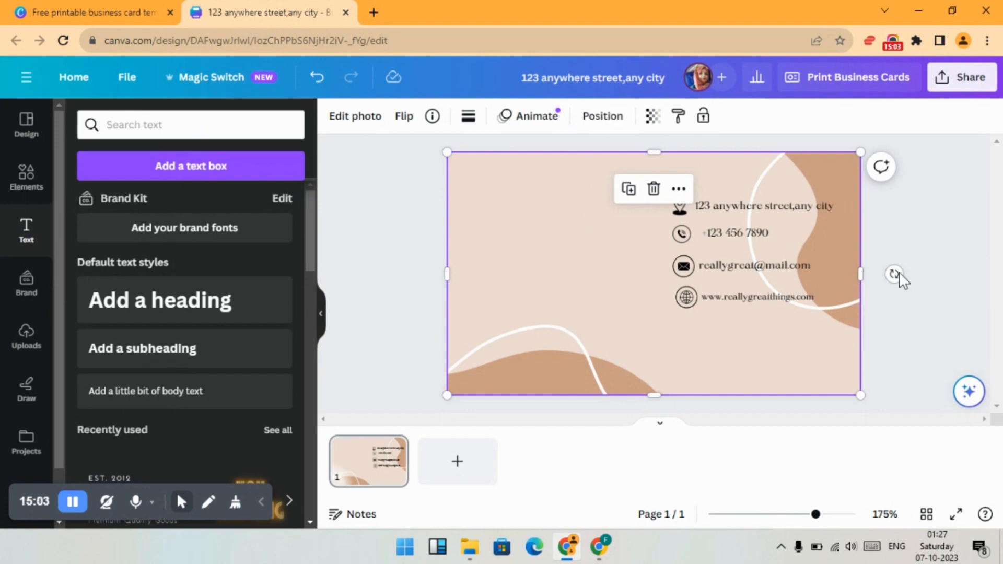
# - Replace the graphics search with "cc" and add the plain overlapping double-C monogram to the card
pyautogui.click(24, 178)
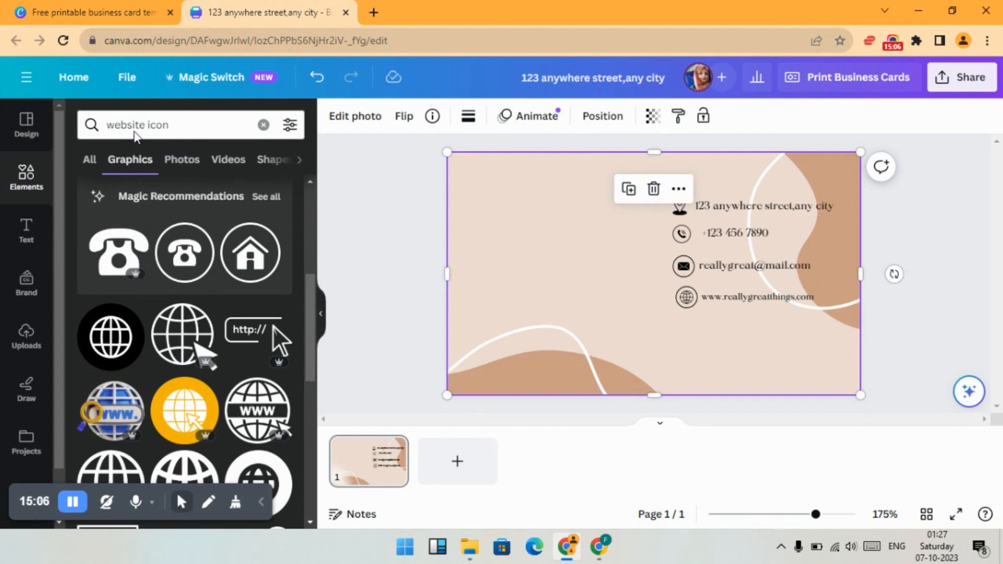
pyautogui.click(263, 125)
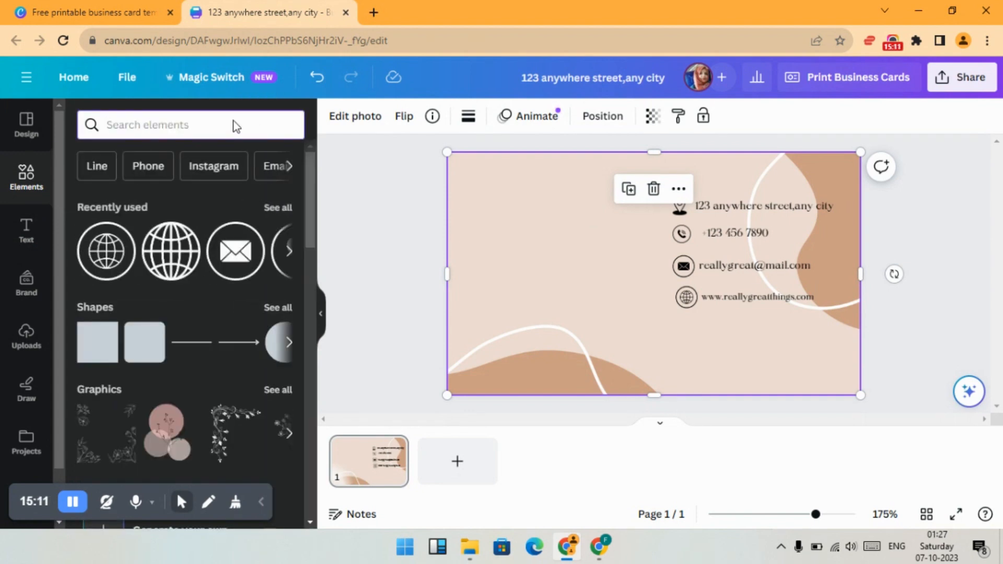
pyautogui.write('c')
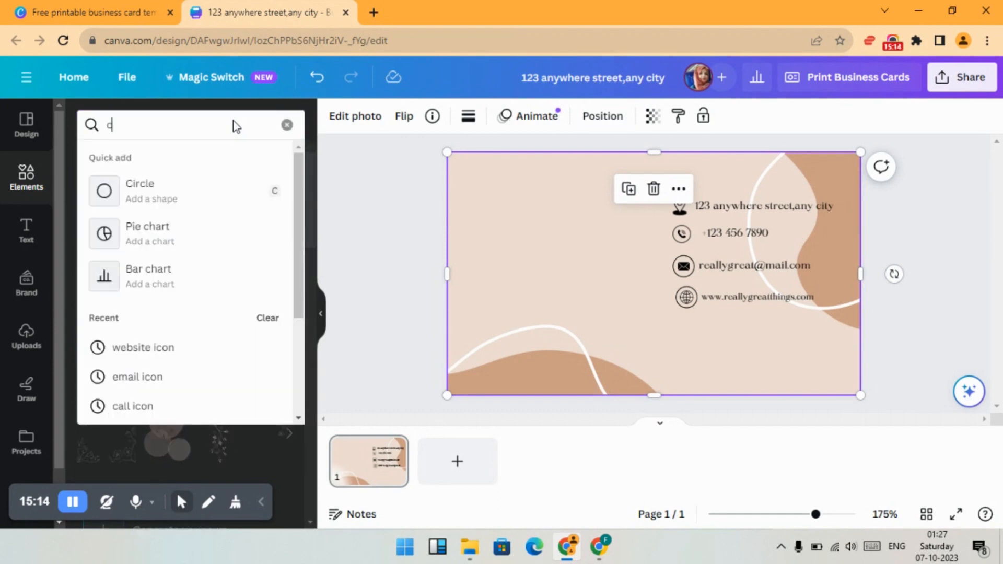
pyautogui.write('c')
pyautogui.press('Return')
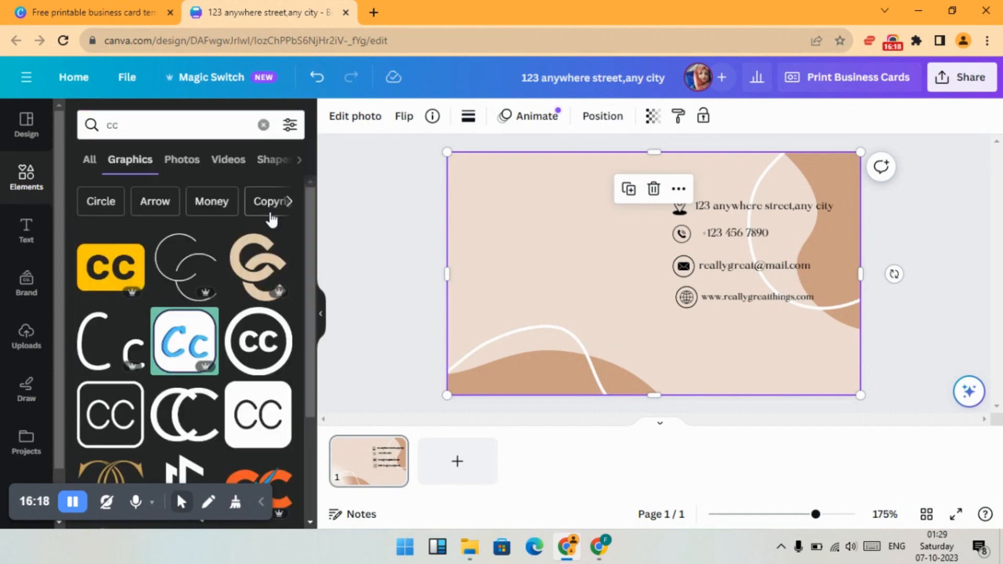
pyautogui.scroll(-1, 271, 220)
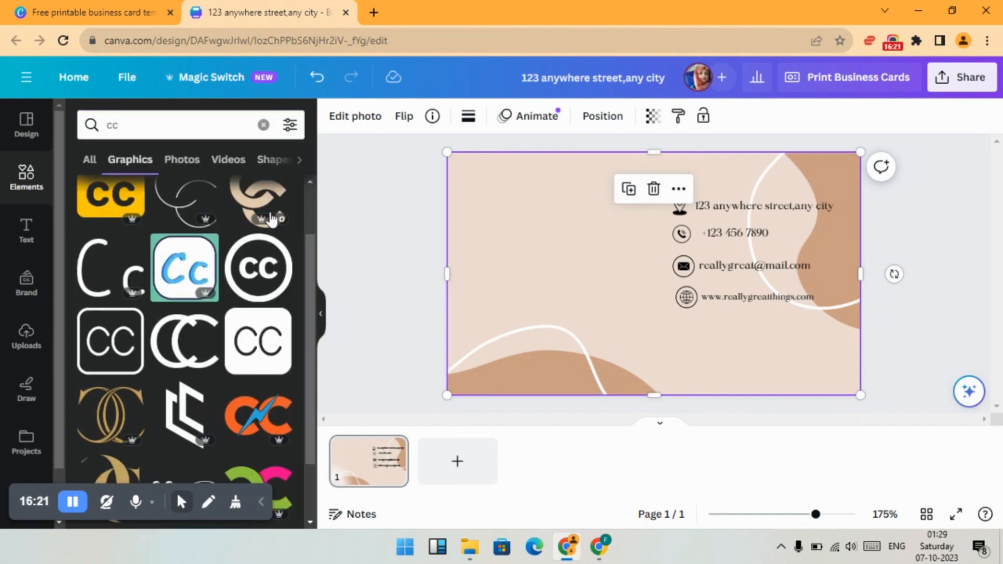
pyautogui.click(193, 351)
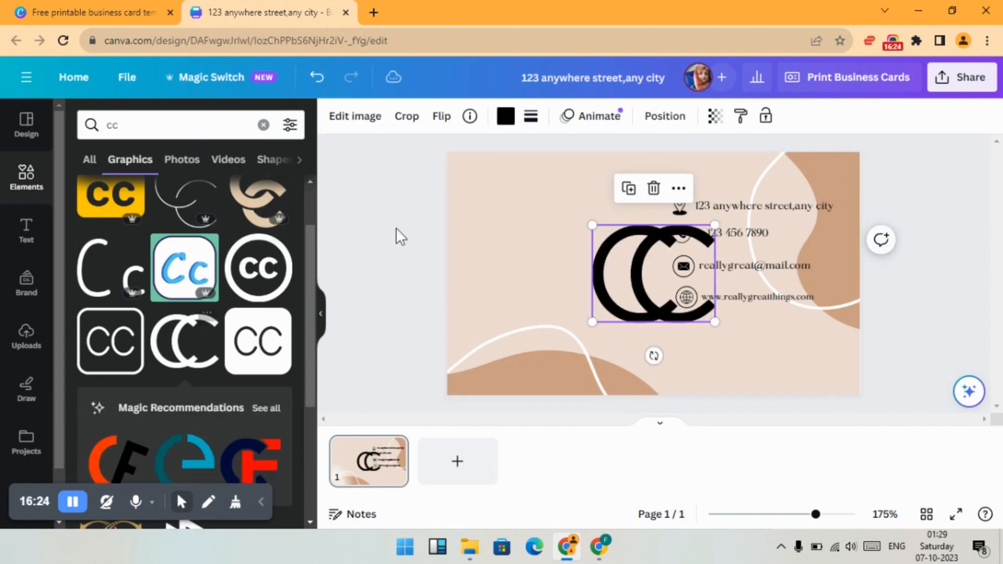
# - Shrink the CC monogram to about 1.5 by 1.2 and place it in the card's upper-left area
pyautogui.moveTo(618, 272); pyautogui.dragTo(514, 245)
pyautogui.moveTo(613, 288); pyautogui.dragTo(566, 248)
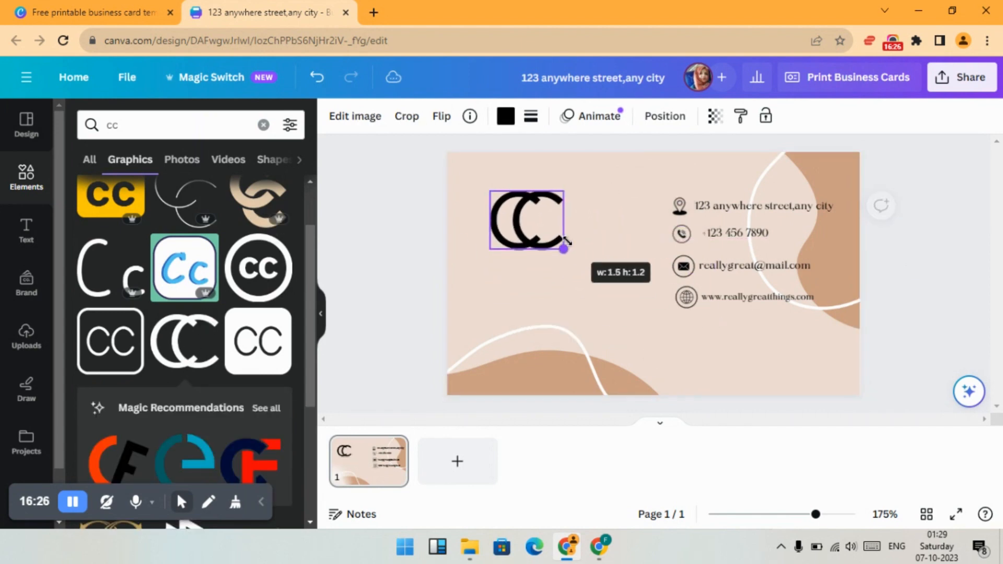
pyautogui.moveTo(529, 220); pyautogui.dragTo(538, 229)
# - Replace the graphics search with "s" to look for single-letter S graphics
pyautogui.click(137, 119)
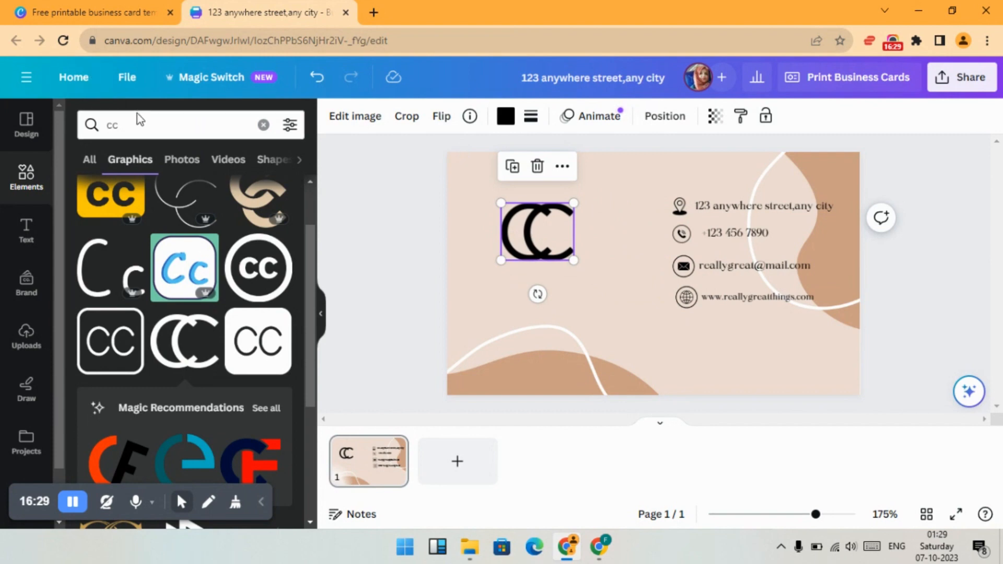
pyautogui.press('BackSpace')
pyautogui.write('s')
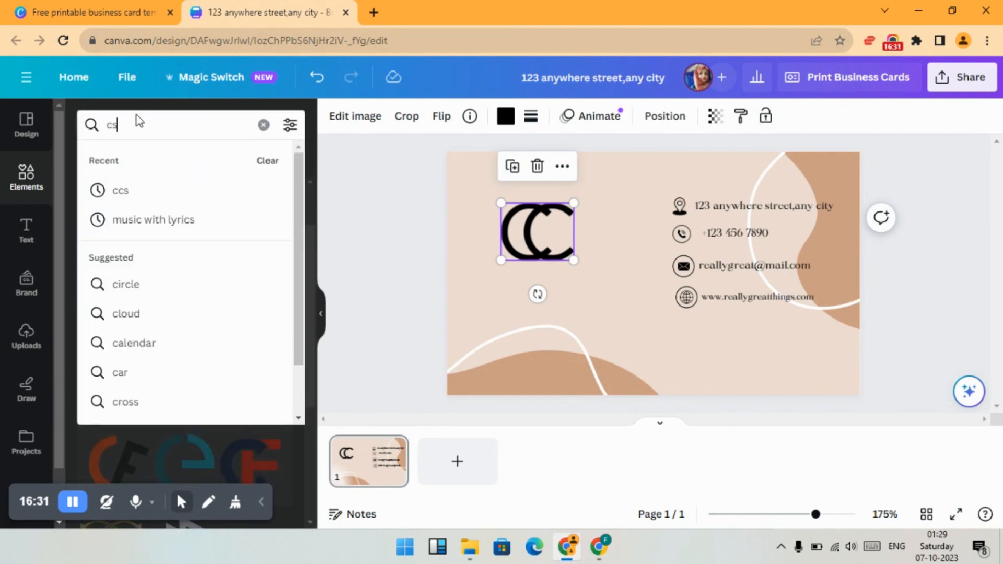
pyautogui.press('BackSpace')
pyautogui.press('BackSpace')
pyautogui.write('s')
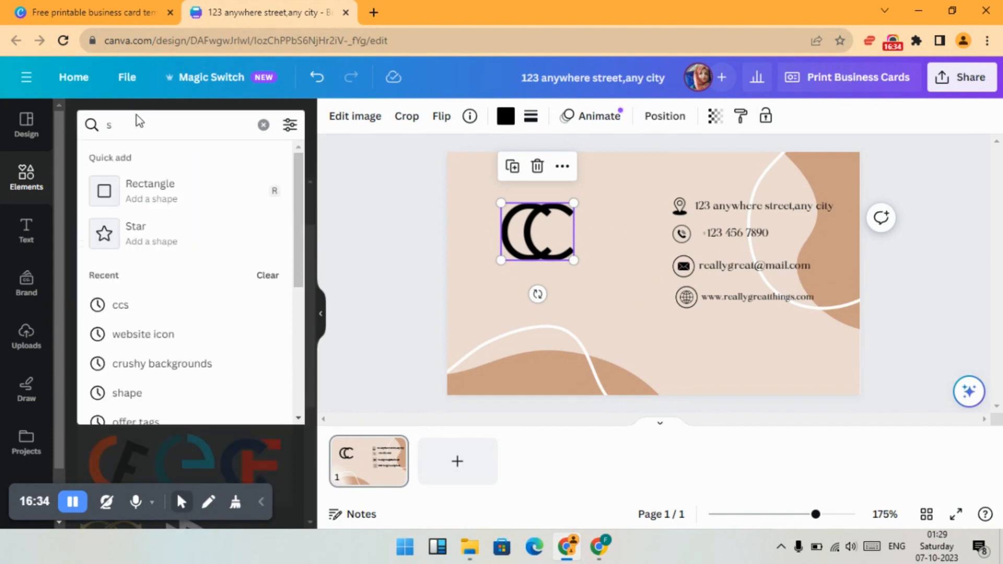
pyautogui.press('Return')
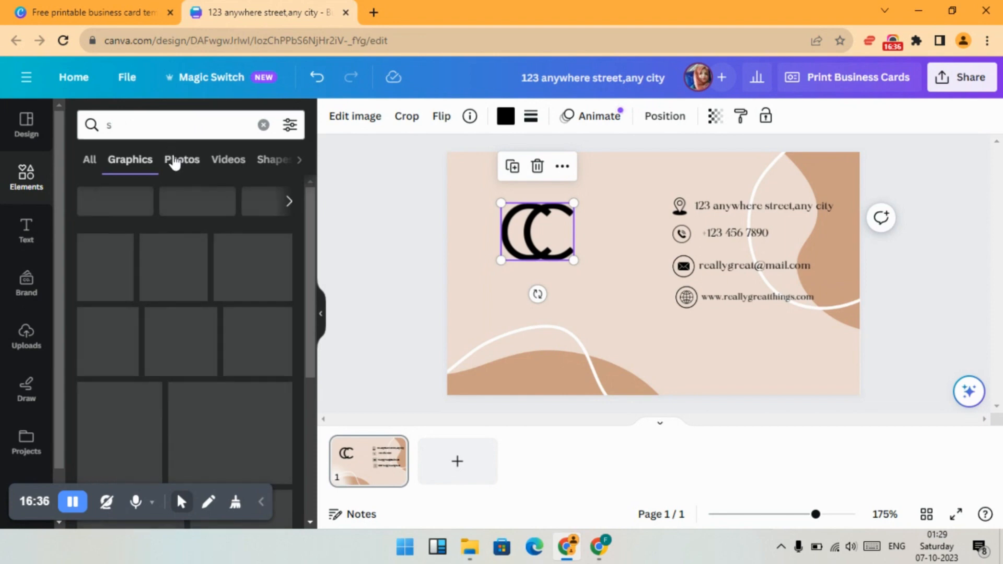
# - Add the plain, elegant serif S graphic, shrink it and overlap it with the second C of the CC monogram
pyautogui.scroll(-2, 280, 243)
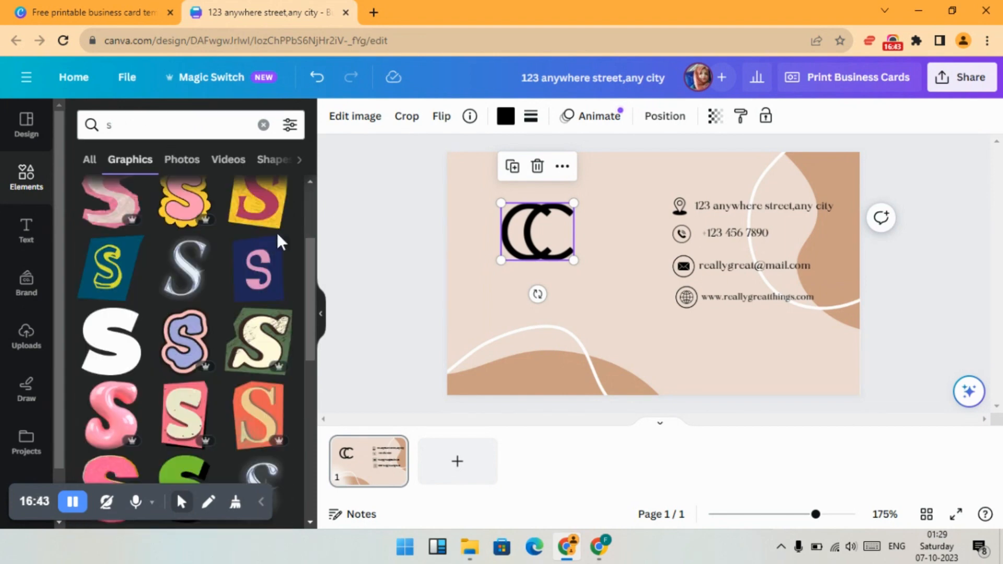
pyautogui.scroll(-5, 228, 255)
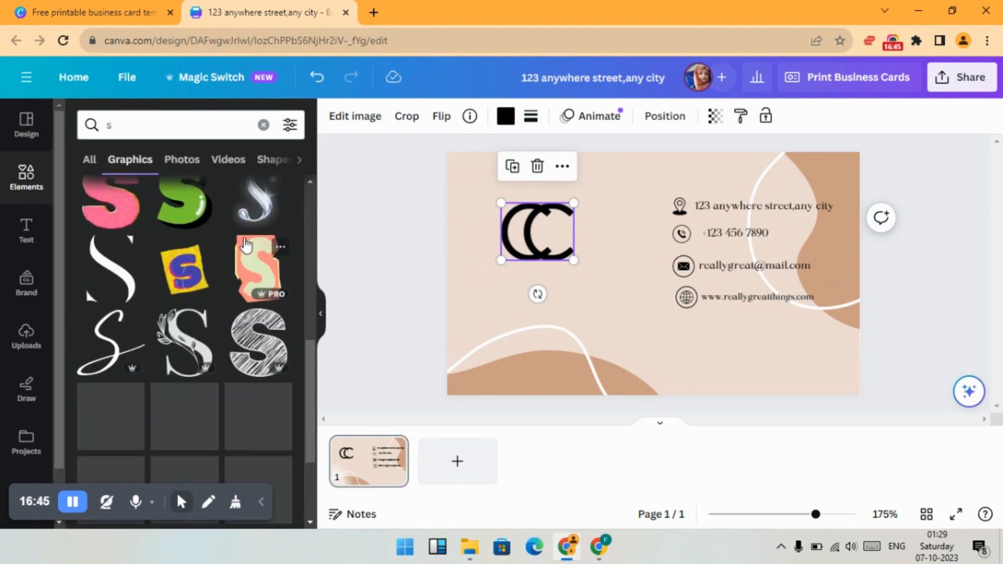
pyautogui.click(114, 281)
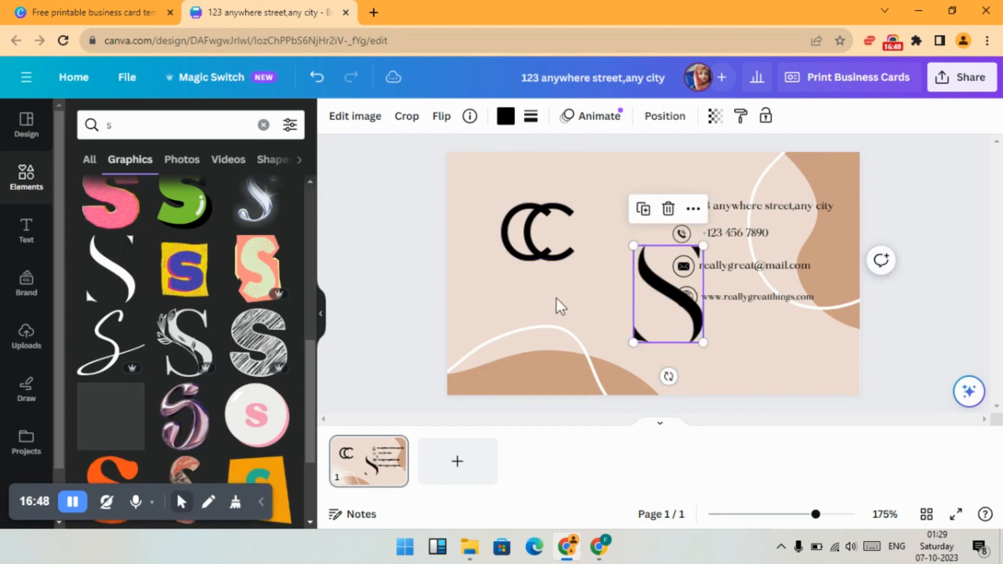
pyautogui.moveTo(647, 315); pyautogui.dragTo(570, 244)
pyautogui.click(455, 276)
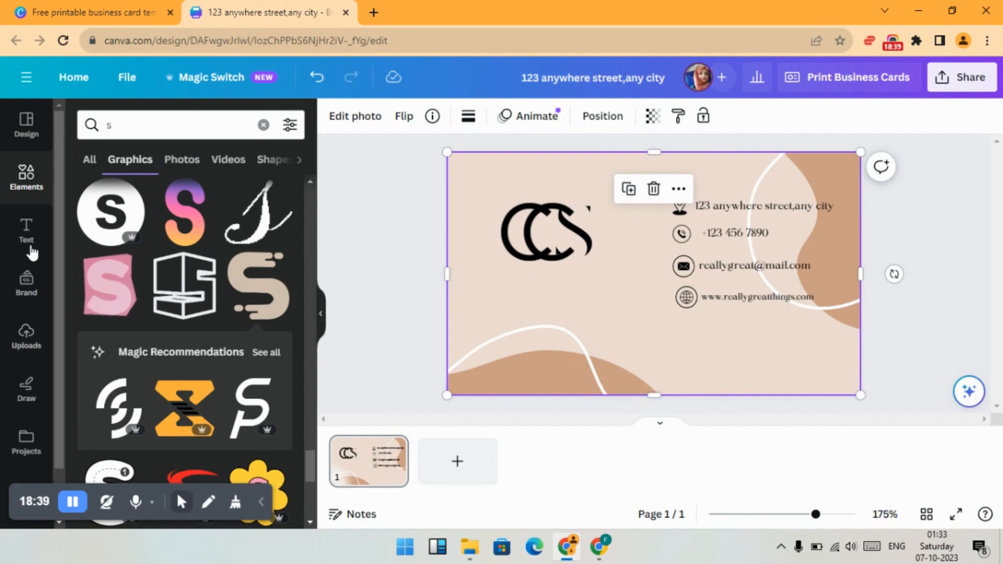
# - Add a heading text box and place it below the CCS monogram
pyautogui.click(27, 230)
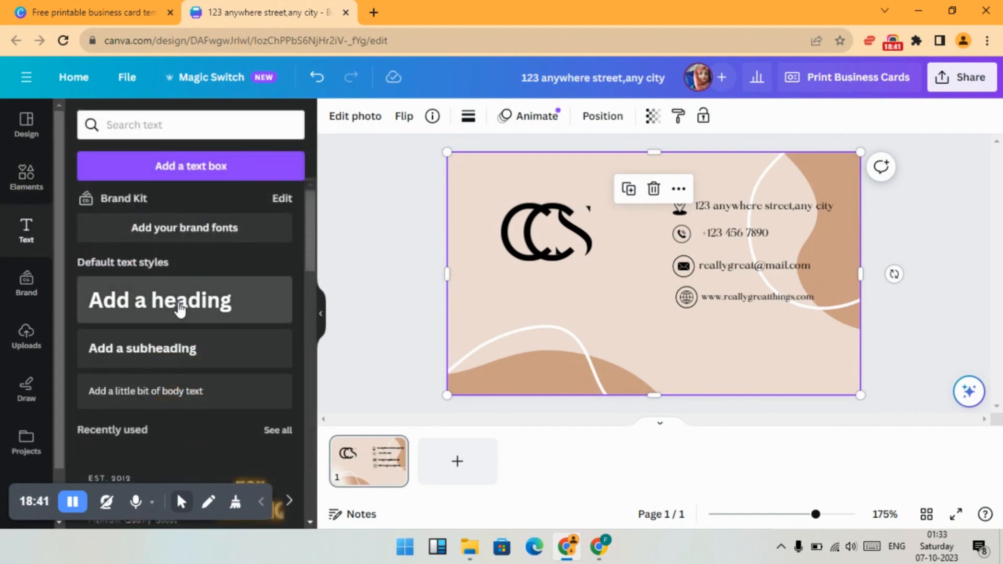
pyautogui.click(180, 308)
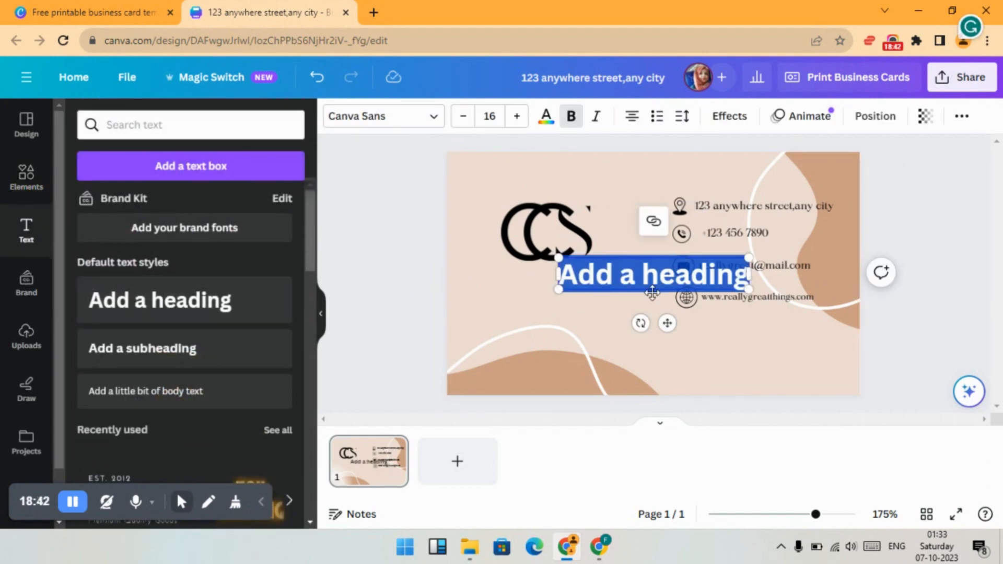
pyautogui.moveTo(642, 292); pyautogui.dragTo(576, 323)
pyautogui.click(614, 311)
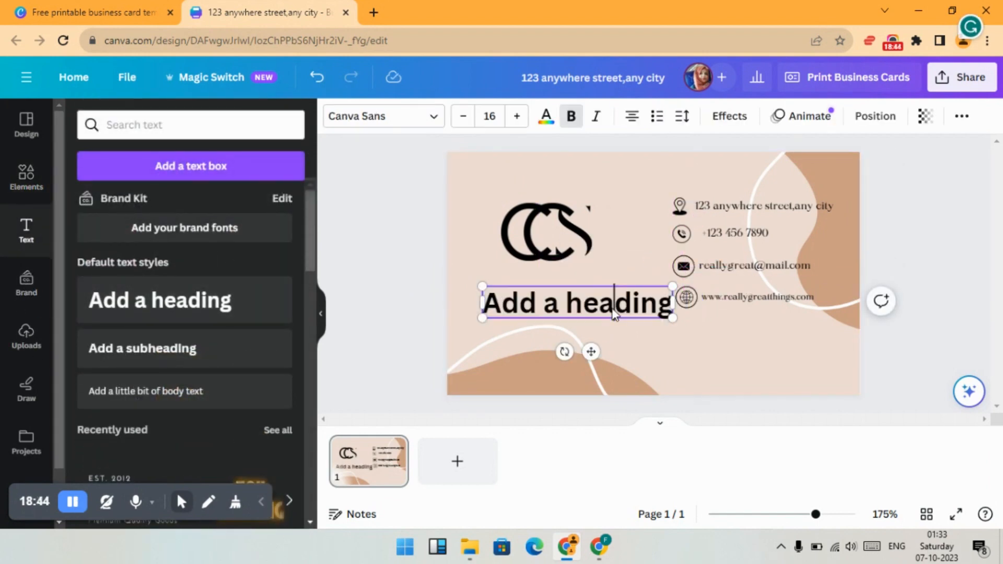
# - Replace the heading text with "couture collections studio", one word per line
pyautogui.tripleClick(661, 311)
pyautogui.press('BackSpace')
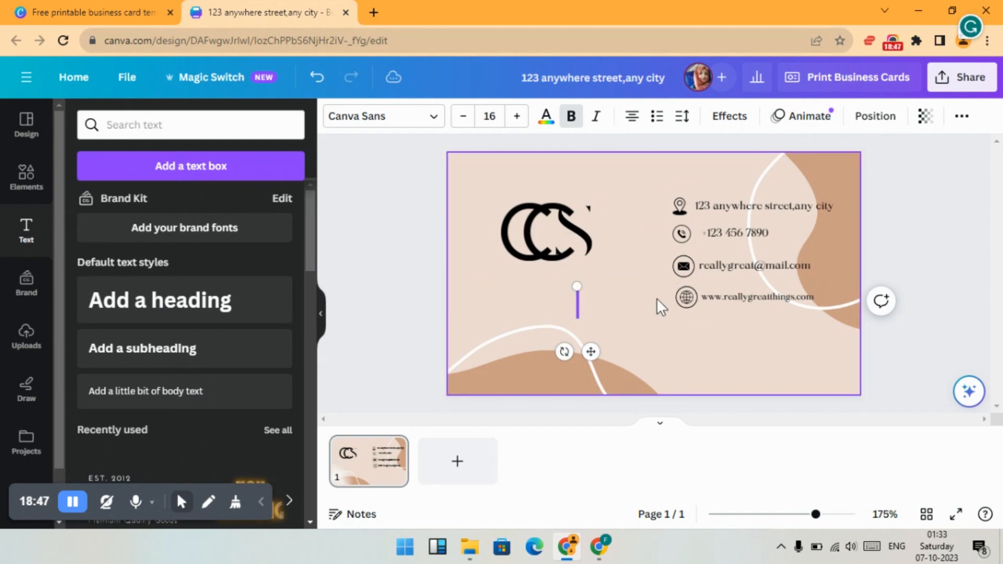
pyautogui.write('couture')
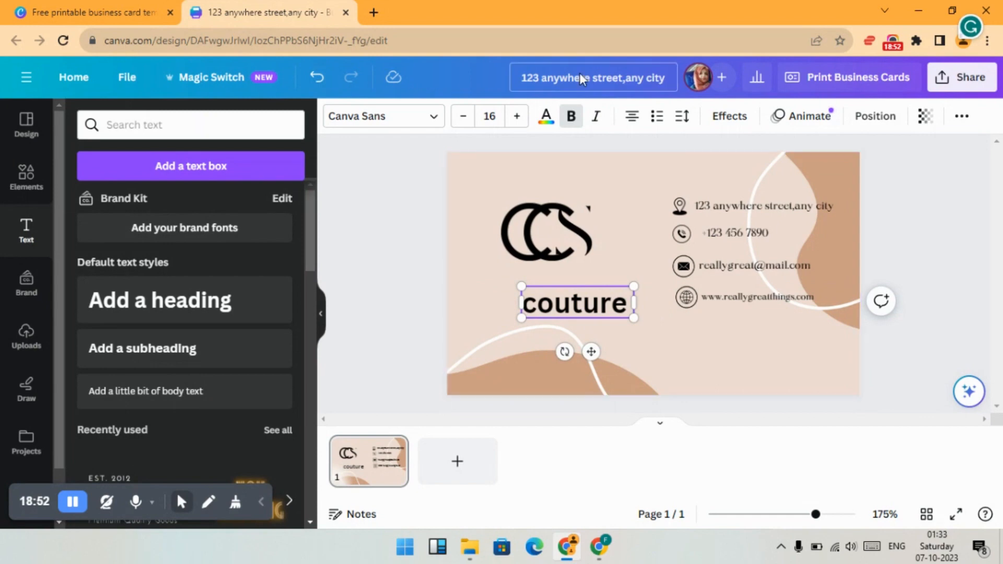
pyautogui.press('Return')
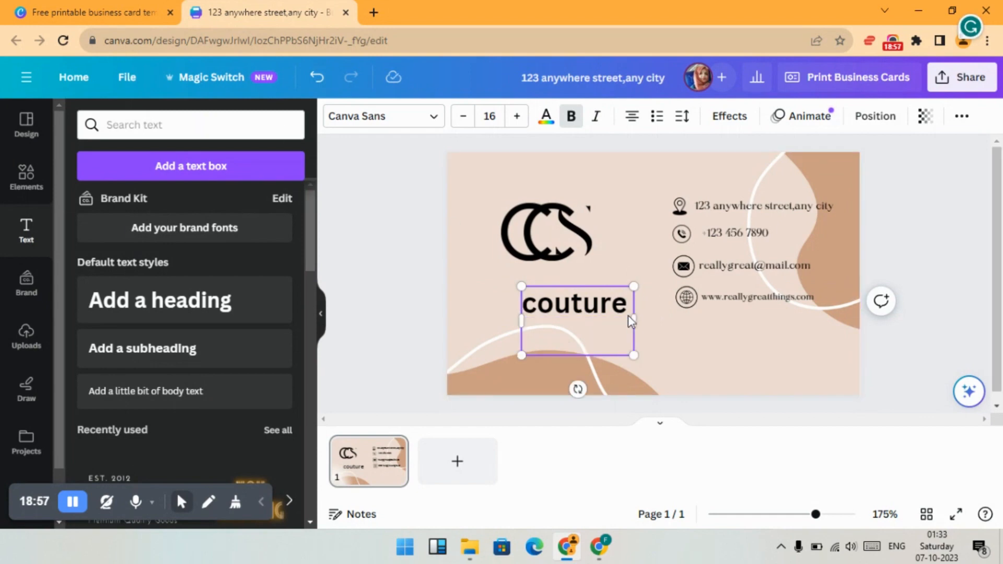
pyautogui.write('collections st')
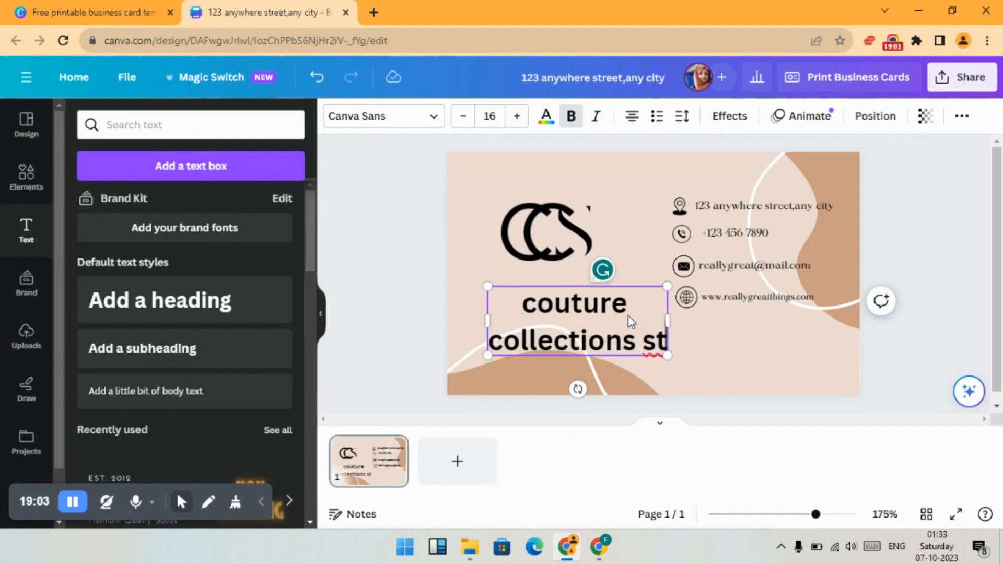
pyautogui.write('udio')
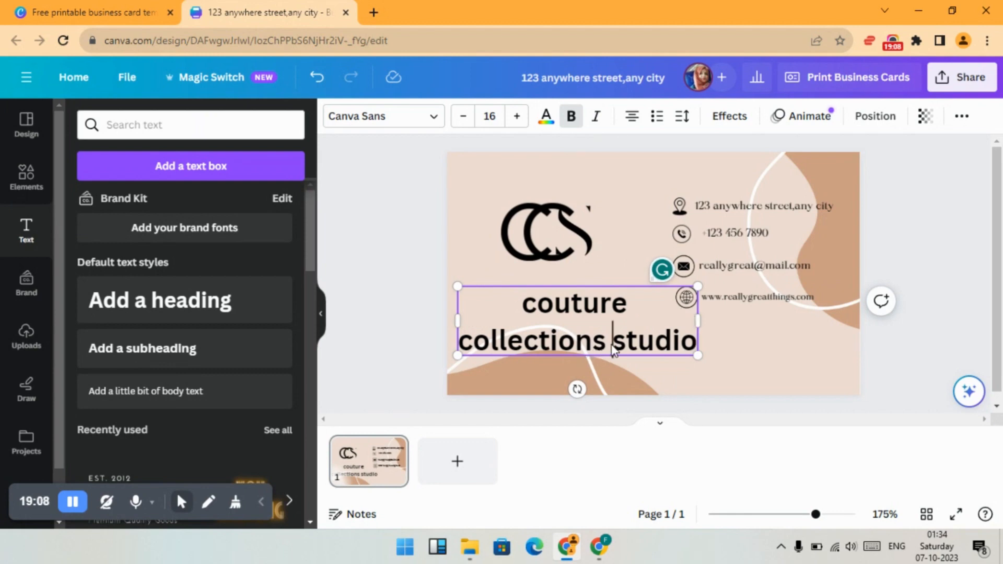
pyautogui.press('Return')
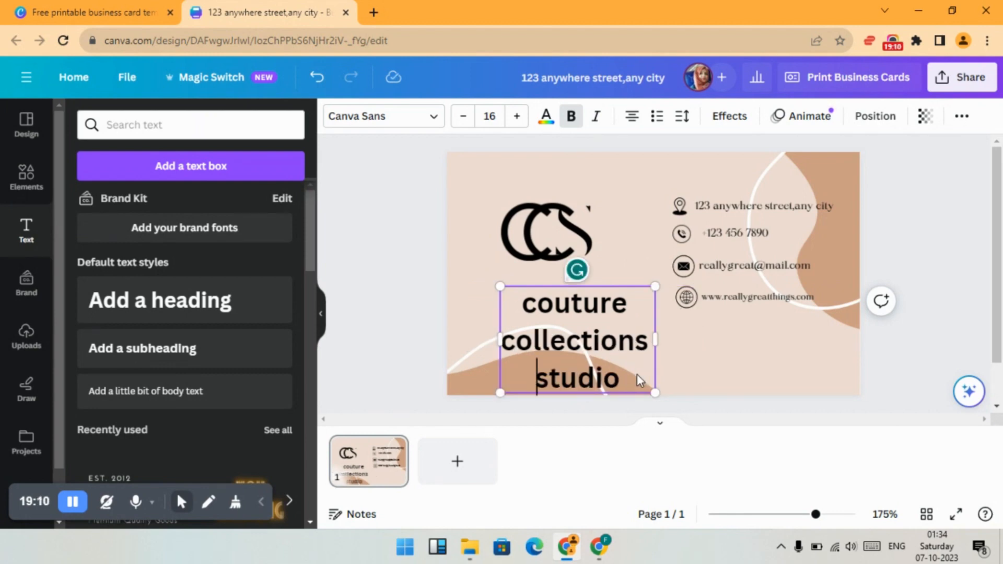
# - Apply the Maharlika font to all three lines of the company name
pyautogui.click(418, 117)
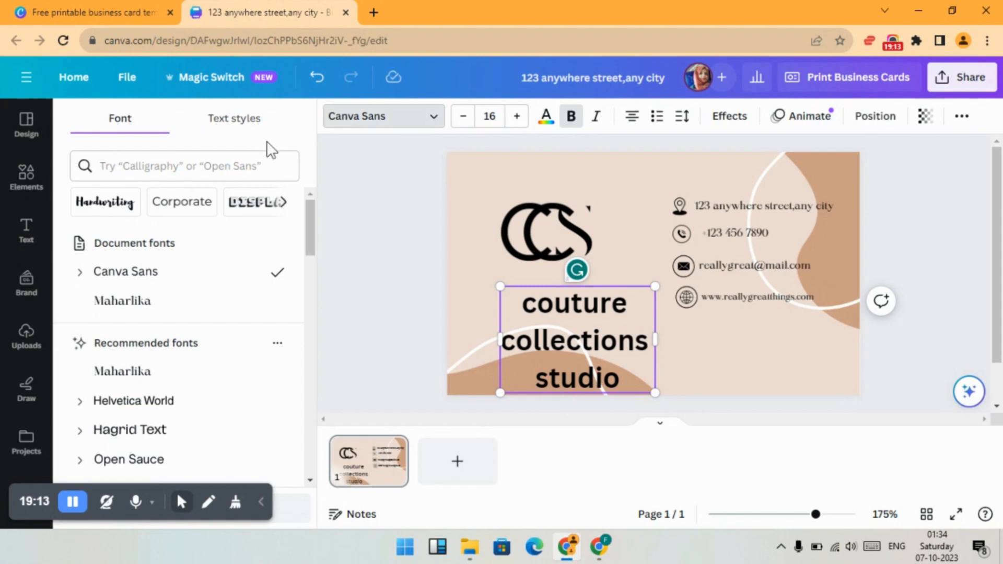
pyautogui.click(179, 302)
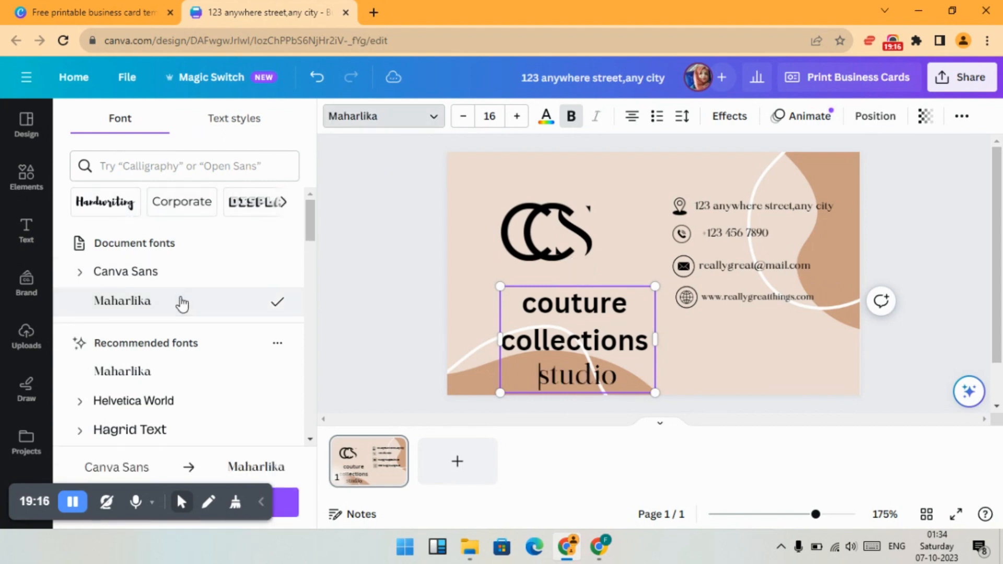
pyautogui.doubleClick(627, 373)
pyautogui.hotkey('ctrl', 'a')
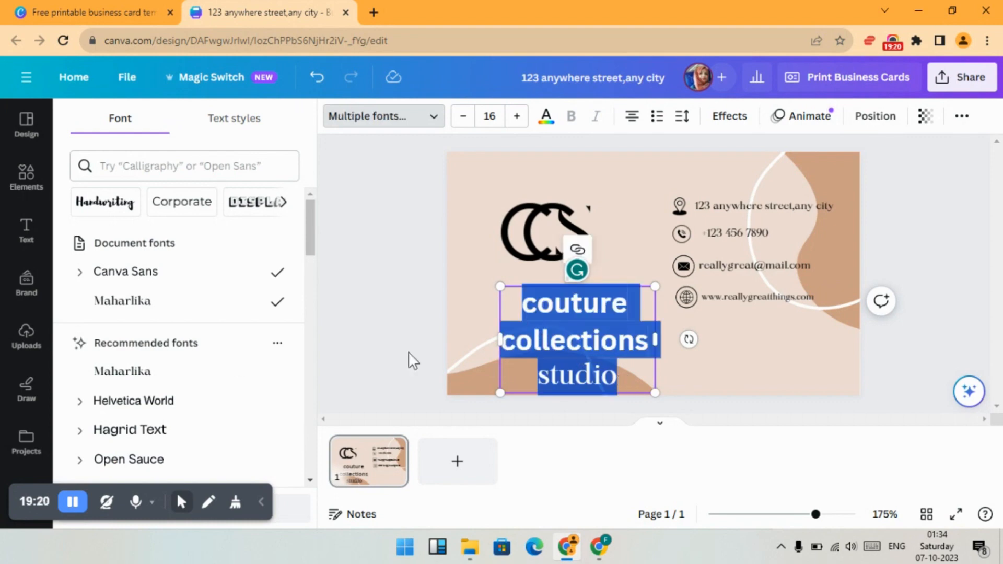
pyautogui.click(181, 377)
pyautogui.click(470, 308)
pyautogui.click(528, 331)
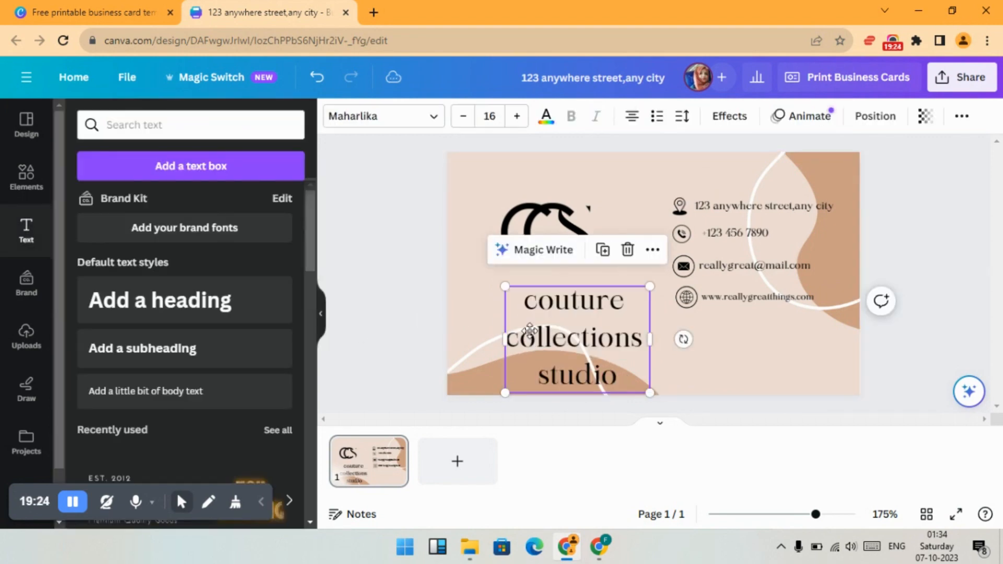
# - Shrink the company name to font size 8.6 beneath the monogram and set it in the Apricots handwriting font
pyautogui.moveTo(648, 395); pyautogui.dragTo(560, 291)
pyautogui.click(494, 309)
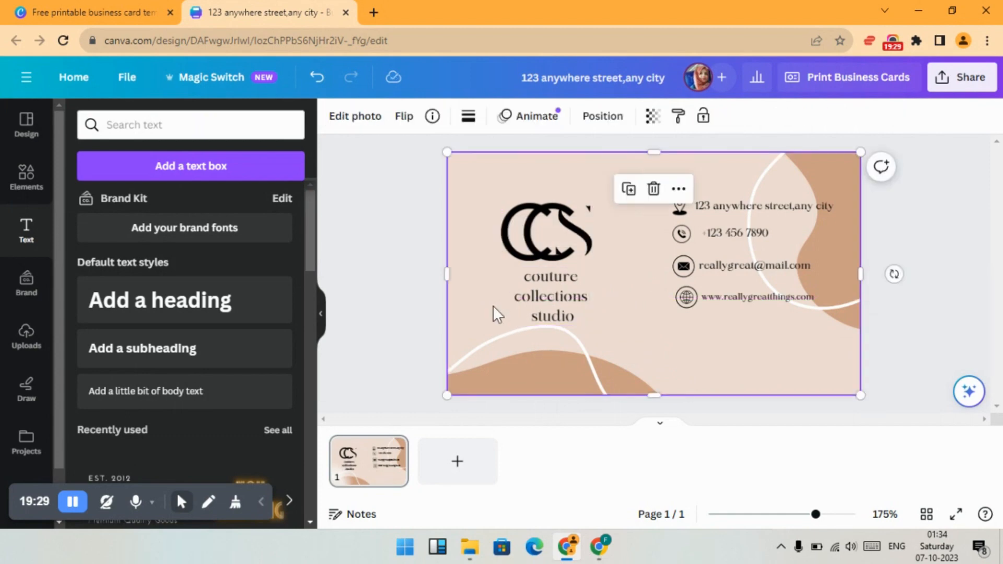
pyautogui.click(549, 296)
pyautogui.click(365, 116)
pyautogui.click(104, 202)
pyautogui.click(138, 275)
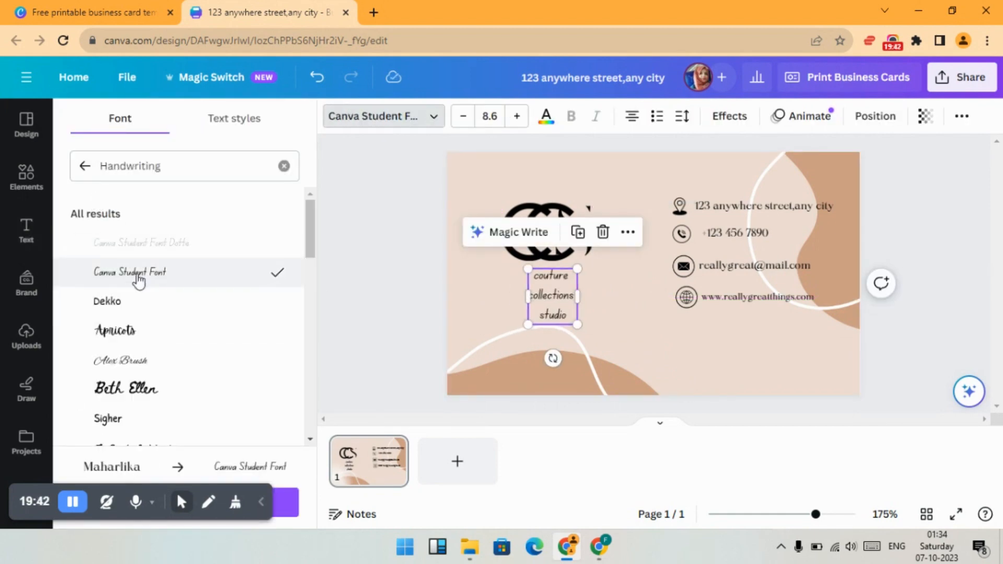
pyautogui.click(134, 329)
# - Widen the company name's text box, join its words into one line and centre it under the monogram
pyautogui.moveTo(577, 296); pyautogui.dragTo(610, 281)
pyautogui.press('BackSpace')
pyautogui.click(575, 324)
pyautogui.moveTo(511, 288); pyautogui.dragTo(532, 296)
pyautogui.click(437, 297)
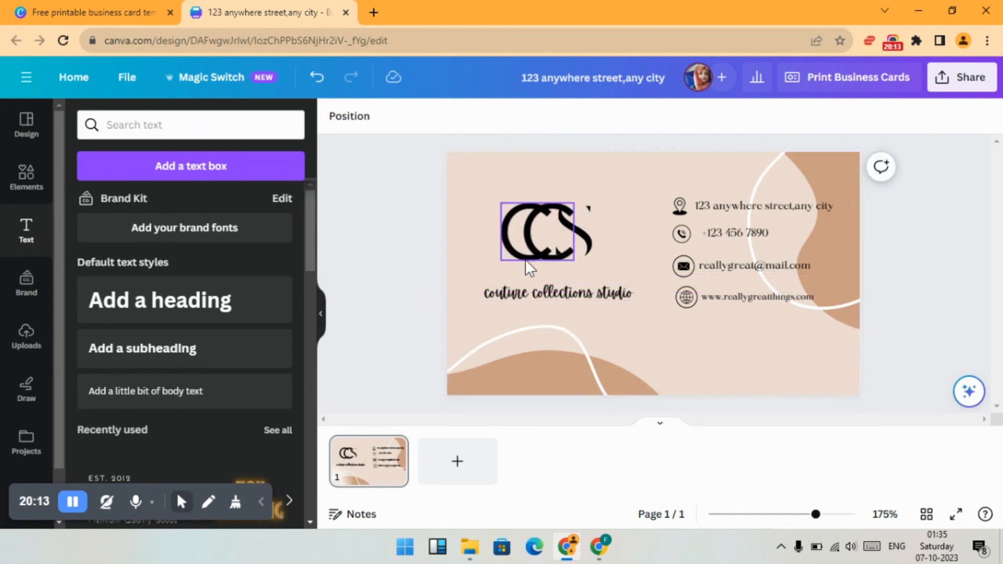
# - Move the CC and S graphics slightly down toward the company name, keeping the letters overlapped as one monogram
pyautogui.click(619, 311)
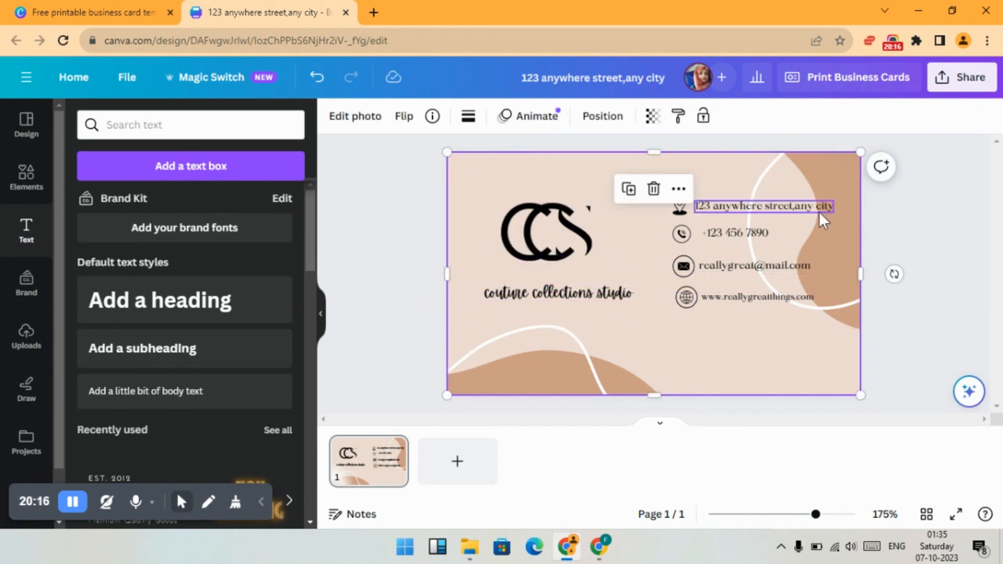
pyautogui.click(889, 227)
pyautogui.click(543, 253)
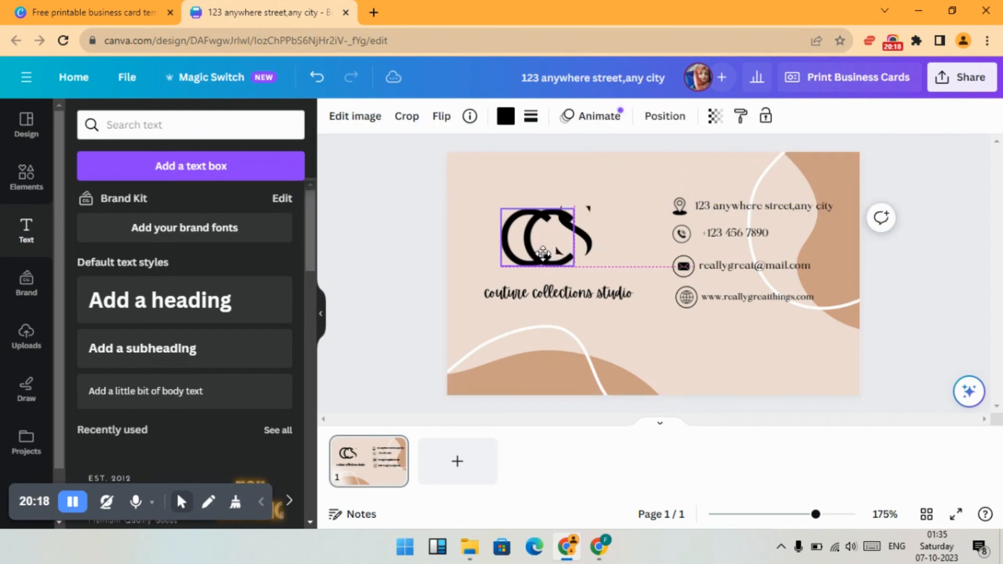
pyautogui.moveTo(543, 253); pyautogui.dragTo(586, 240)
pyautogui.click(387, 218)
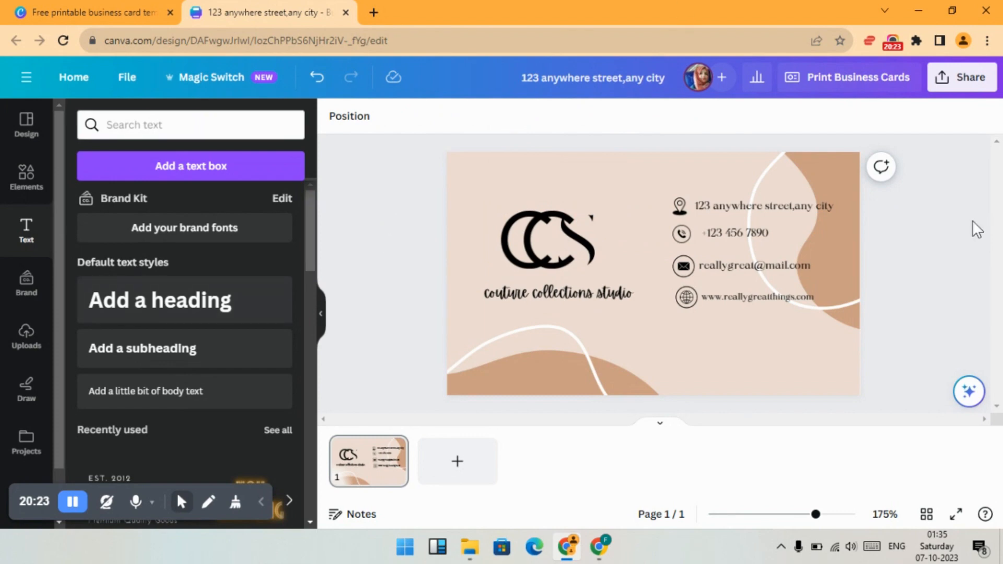
pyautogui.click(591, 256)
pyautogui.moveTo(590, 256); pyautogui.dragTo(589, 256)
# - Download the business card design as a JPG file
pyautogui.click(984, 85)
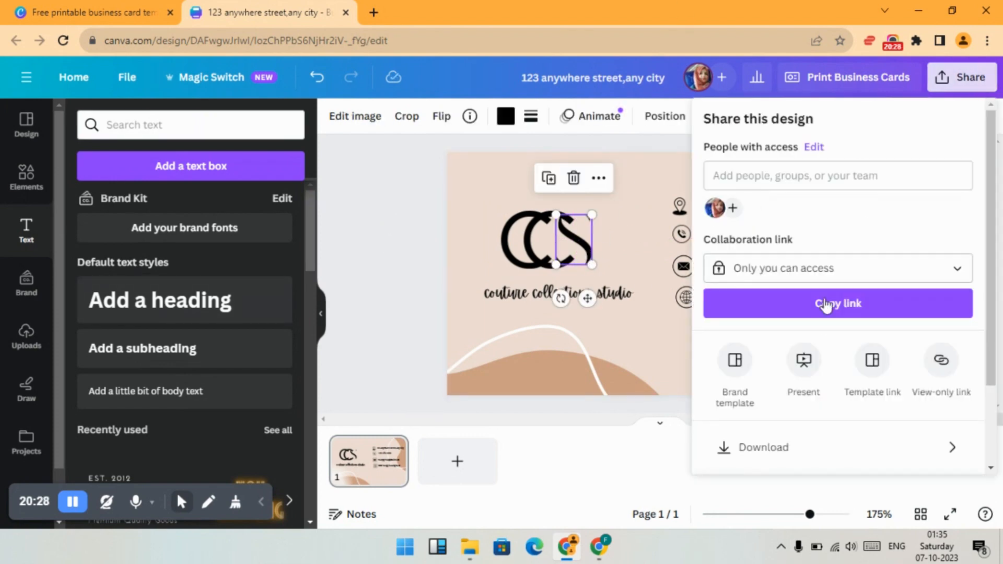
pyautogui.click(772, 448)
pyautogui.click(755, 188)
pyautogui.click(748, 220)
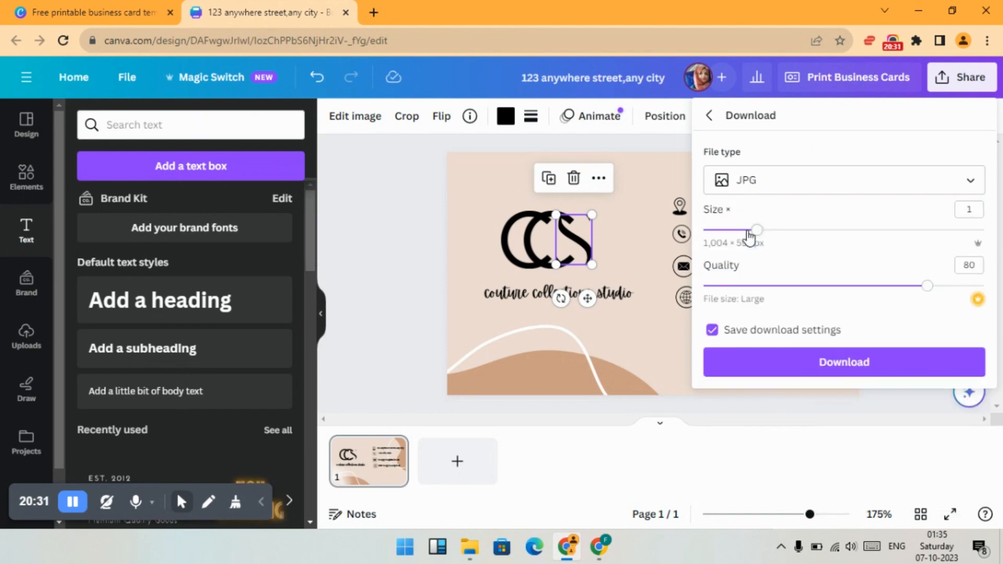
pyautogui.click(857, 363)
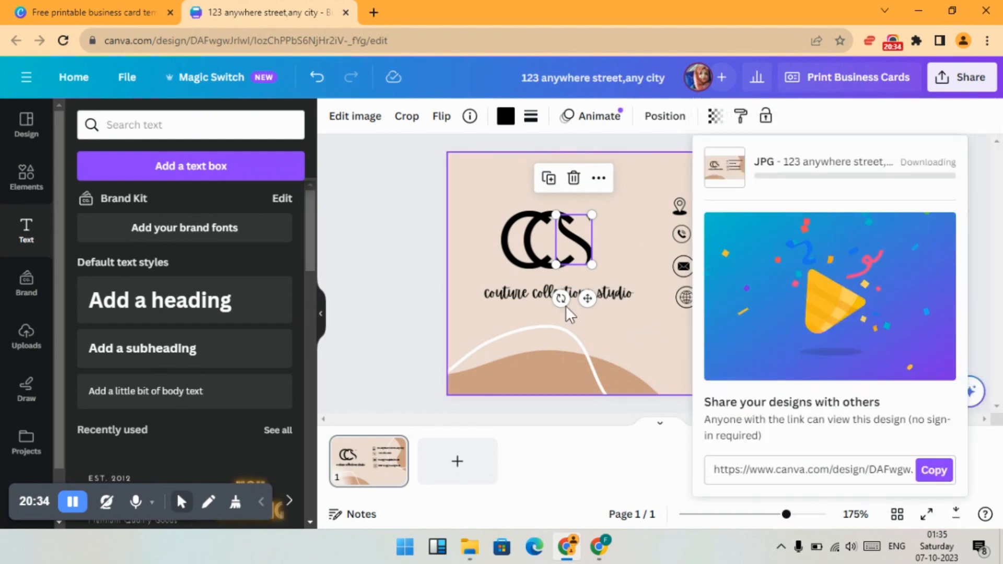